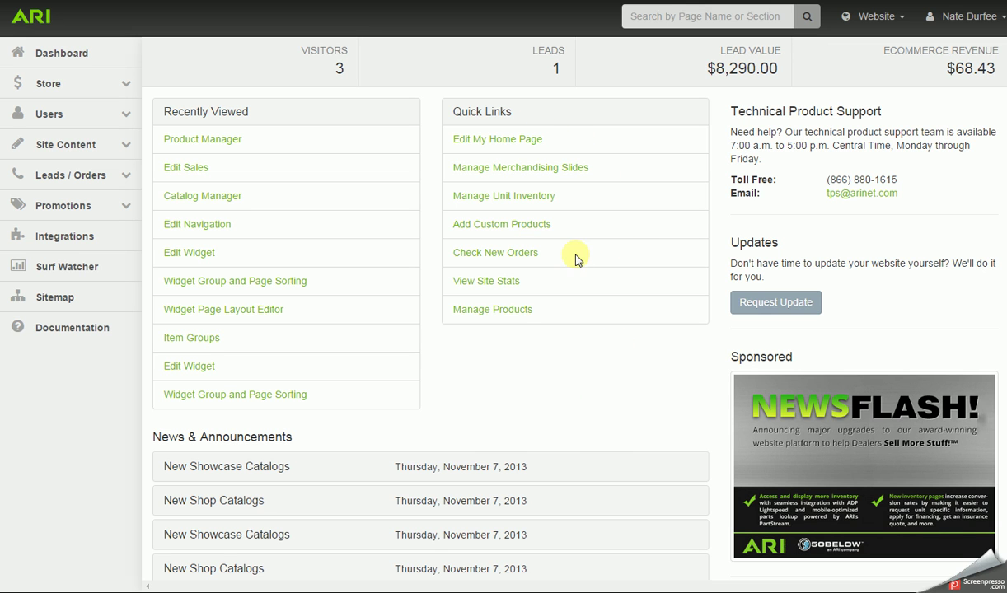
Open the product manager and show the ecommerce catalog filters with the CRKT - Power Sports branch collapsed.
left_click(508, 312)
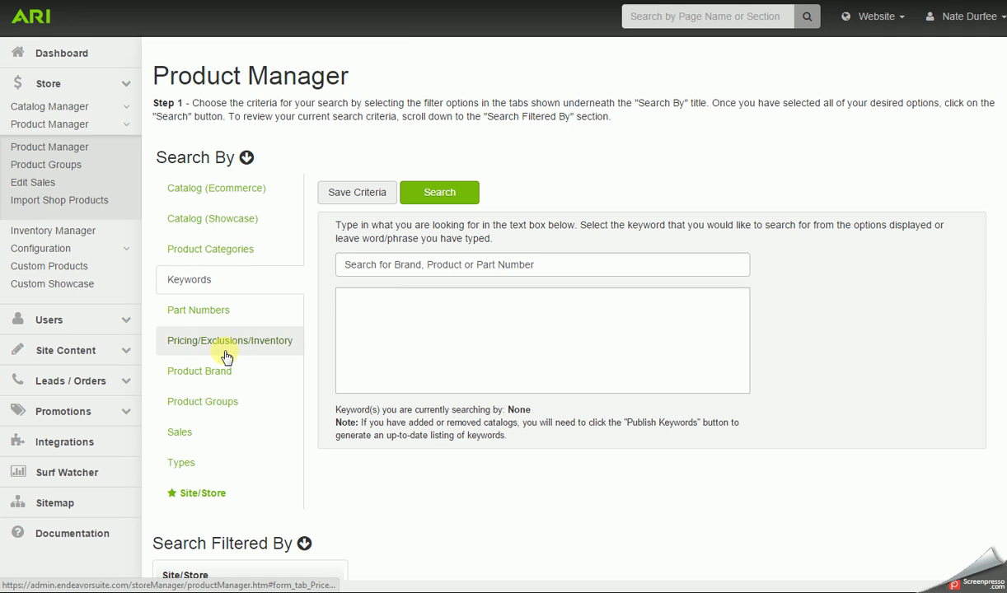
left_click(211, 194)
left_click(362, 245)
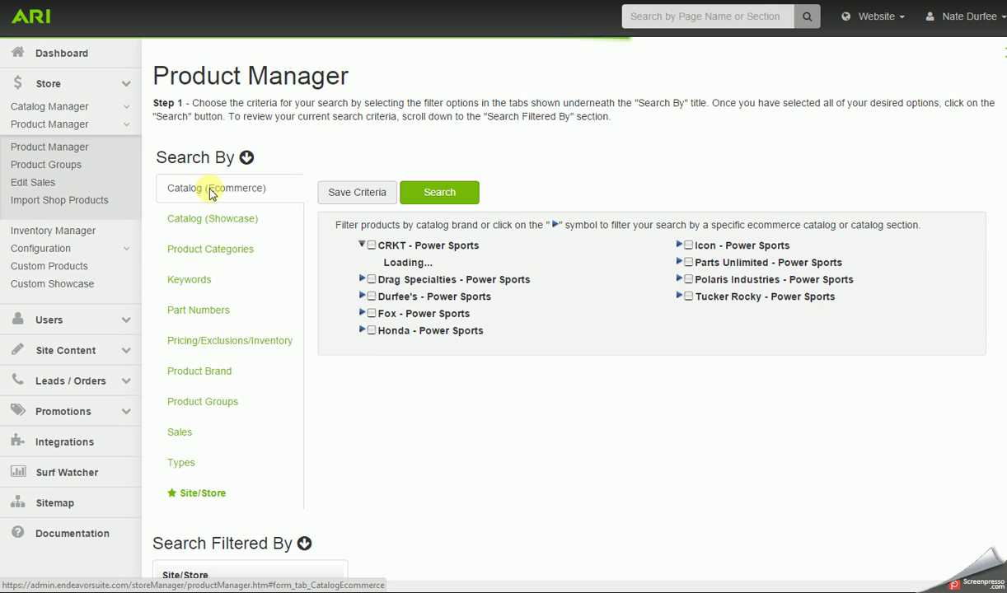
left_click(362, 246)
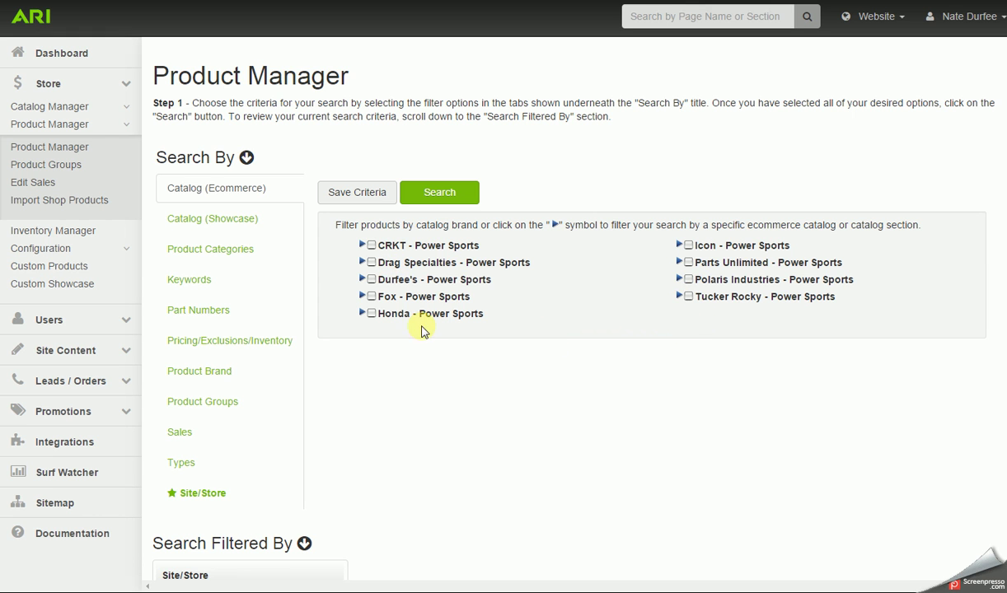
Search the ecommerce catalogs for all Fox - Power Sports products and look over the results.
left_click(371, 295)
left_click(449, 197)
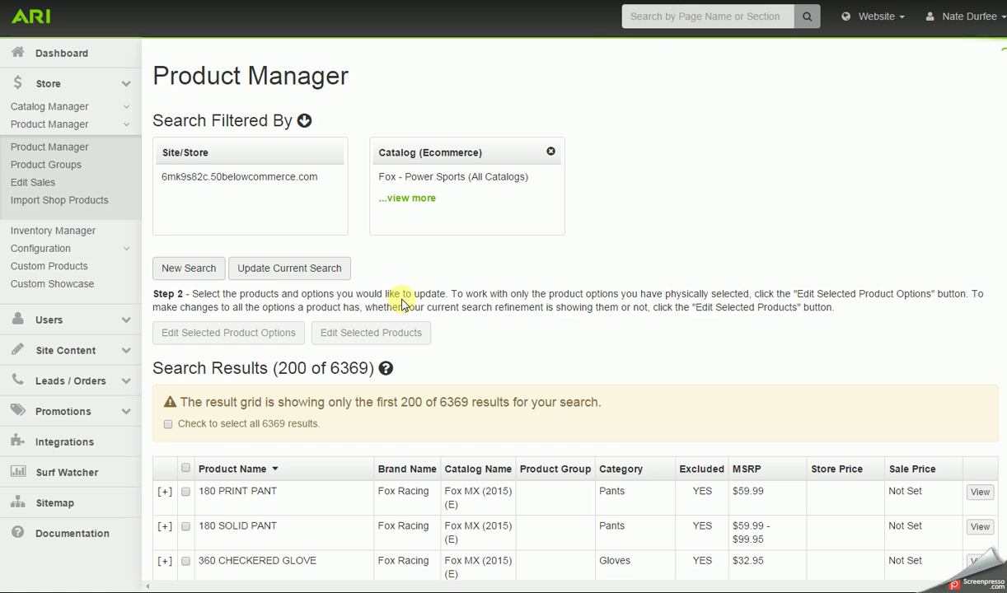
scroll(400, 293, "down", 1)
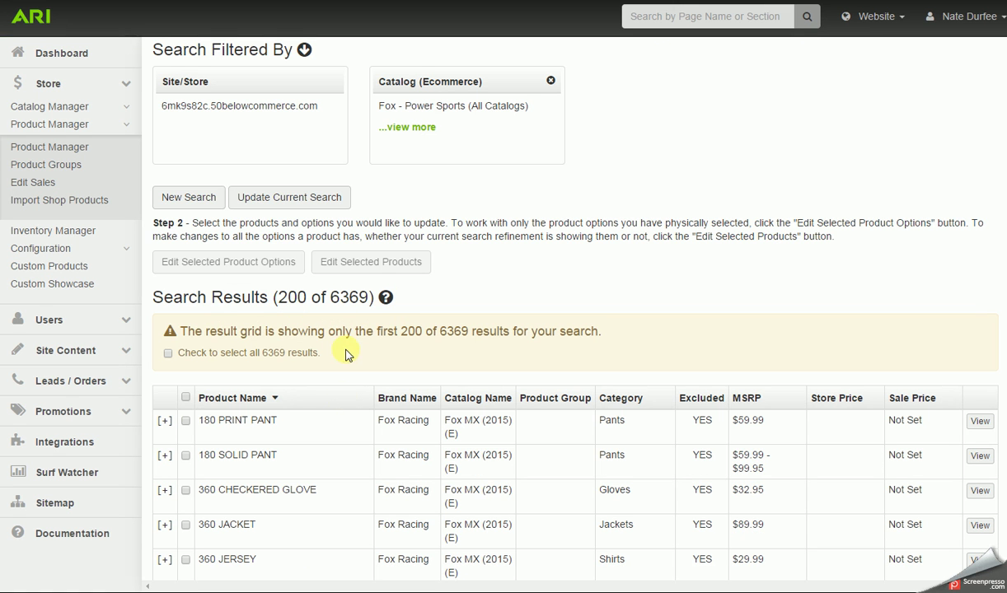
scroll(345, 402, "up", 1)
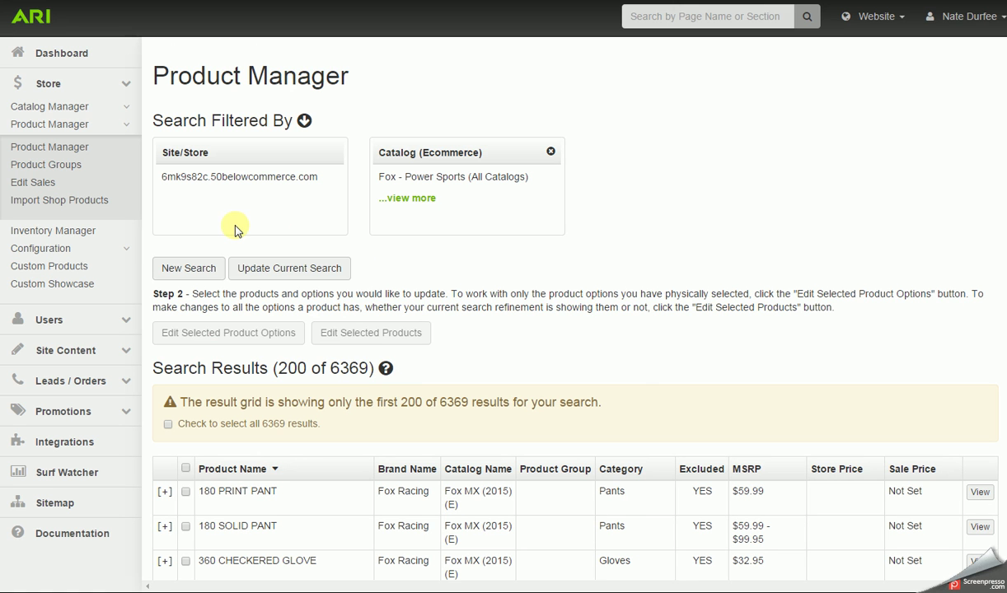
Run a new ecommerce search limited to the Fox Apparel & Footwear 2014 catalog.
left_click(188, 274)
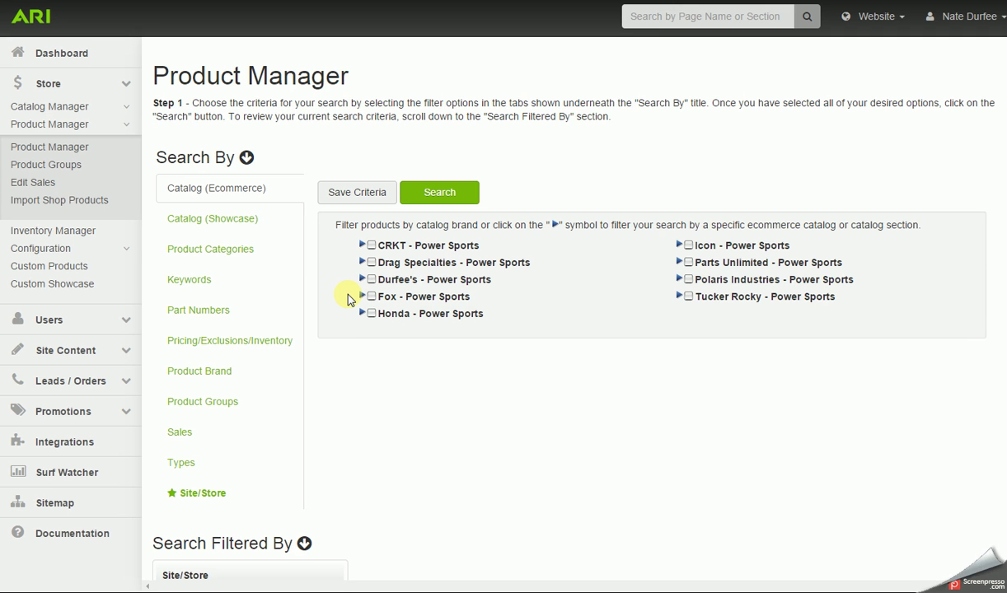
left_click(361, 297)
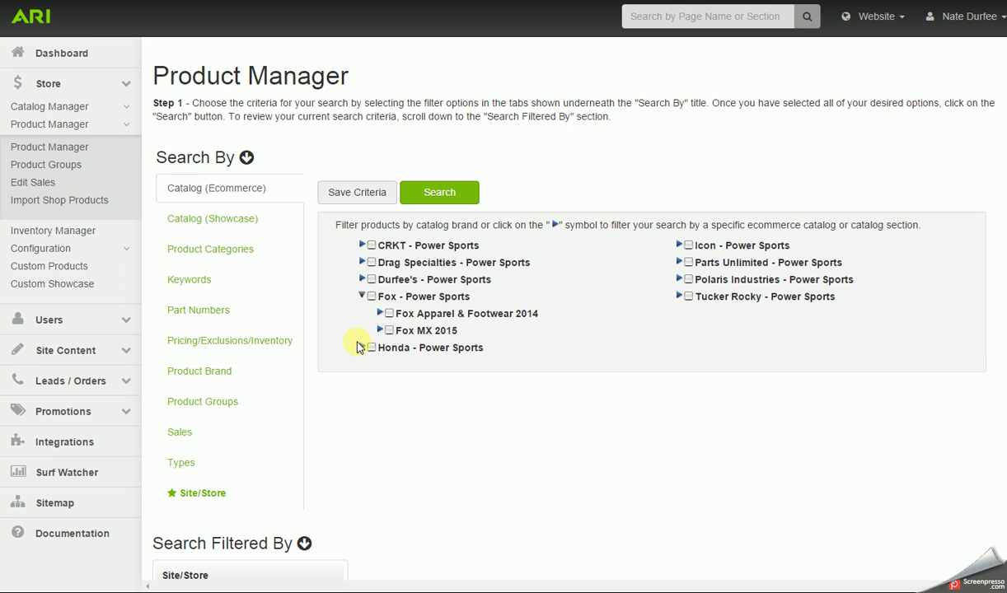
left_click(389, 314)
left_click(440, 197)
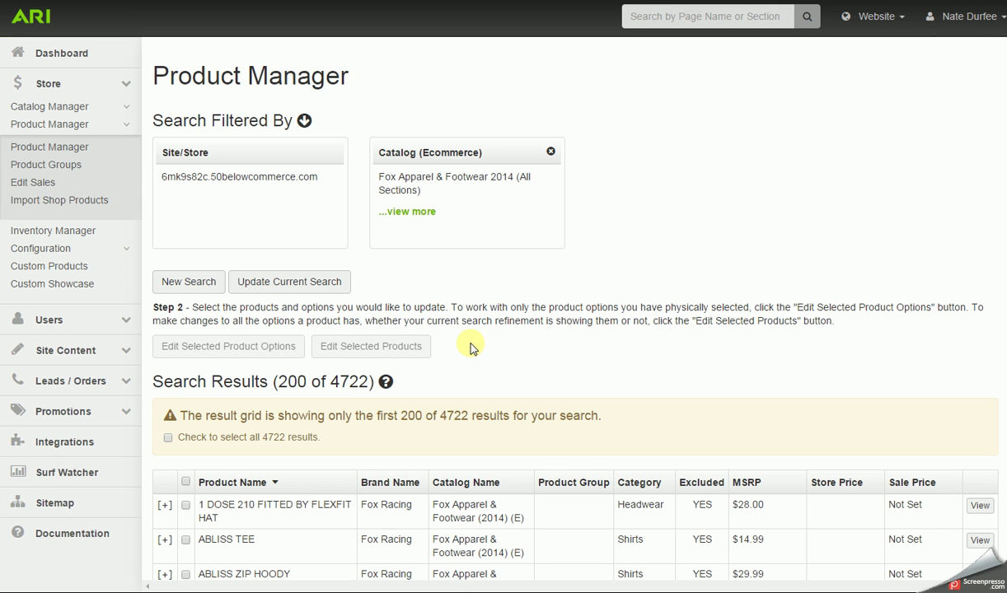
Run a new ecommerce search for only the Shirts section of Fox Apparel & Footwear 2014 and view the results.
left_click(199, 281)
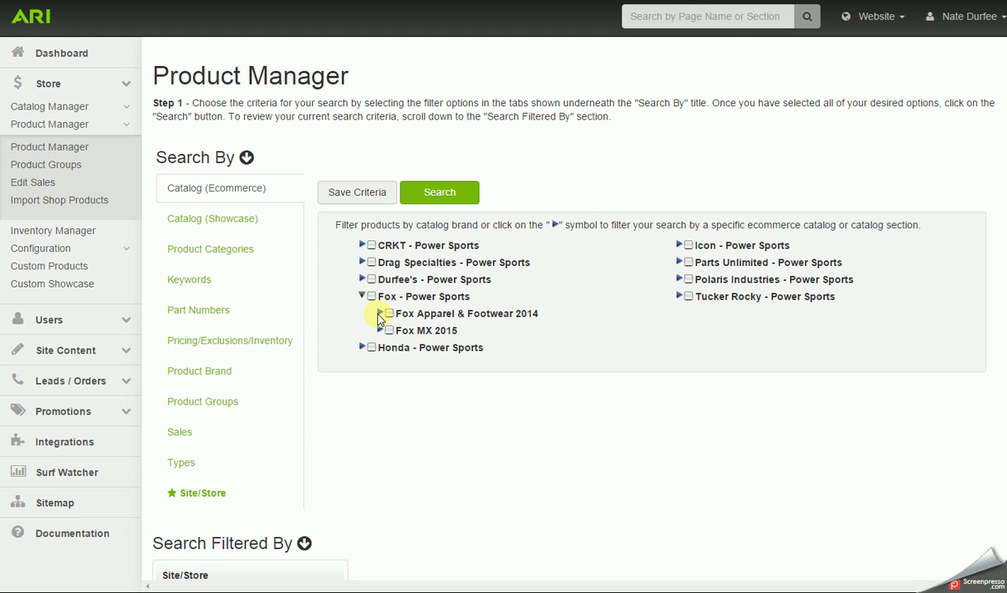
left_click(381, 314)
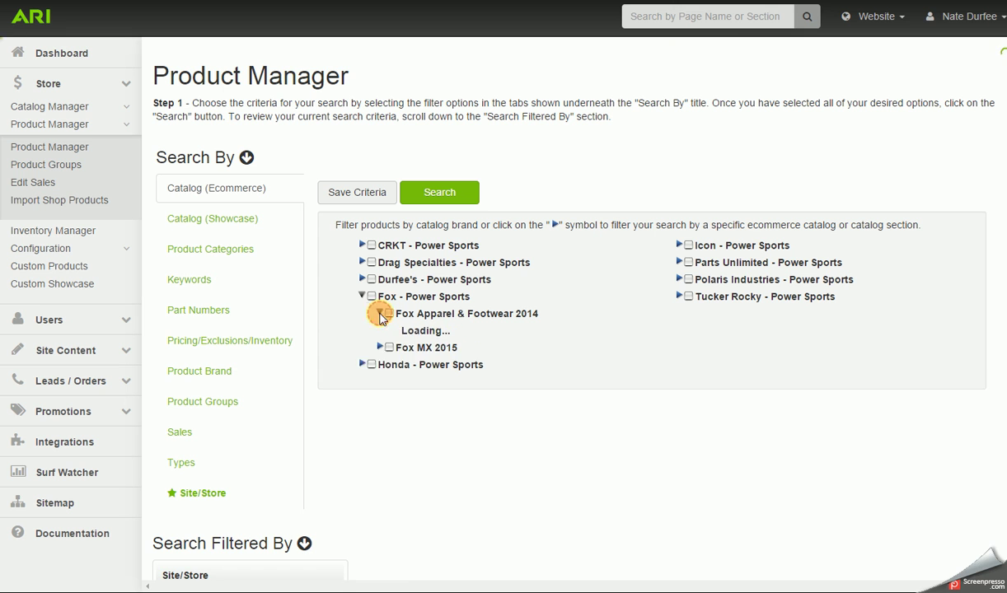
scroll(381, 340, "down", 3)
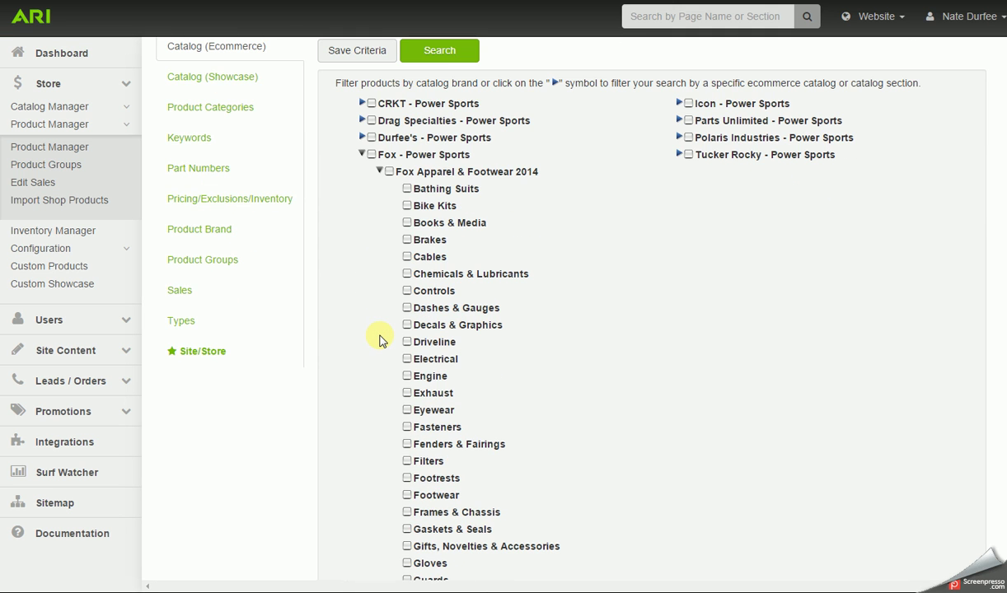
scroll(381, 339, "down", 10)
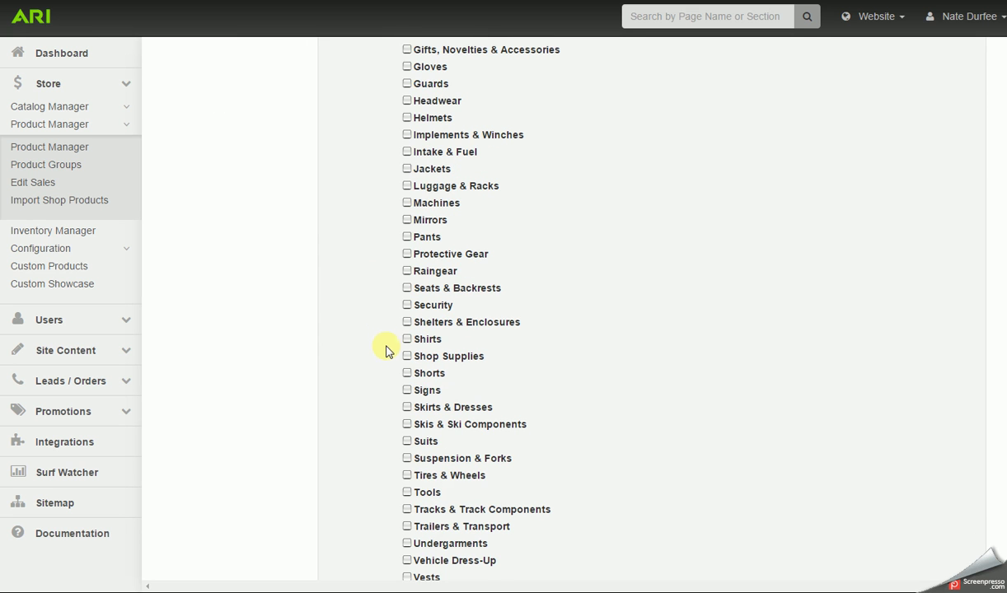
left_click(406, 338)
scroll(388, 337, "up", 10)
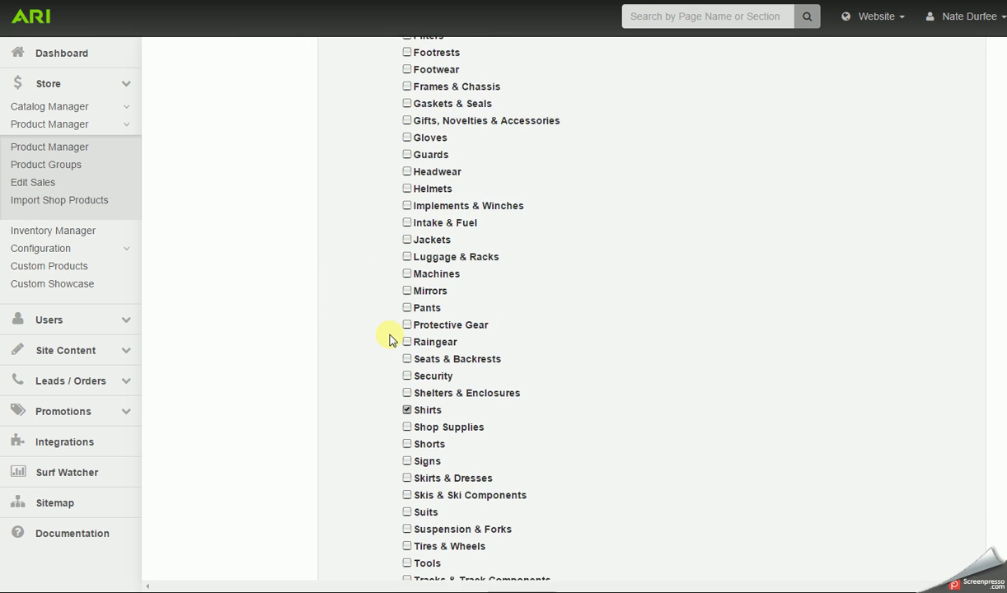
left_click(439, 51)
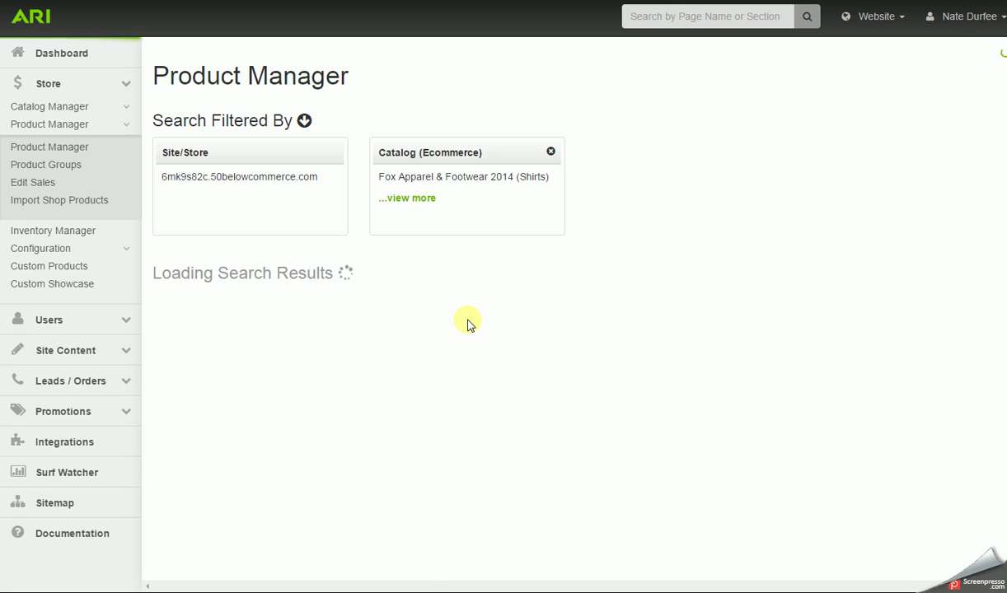
scroll(467, 323, "down", 3)
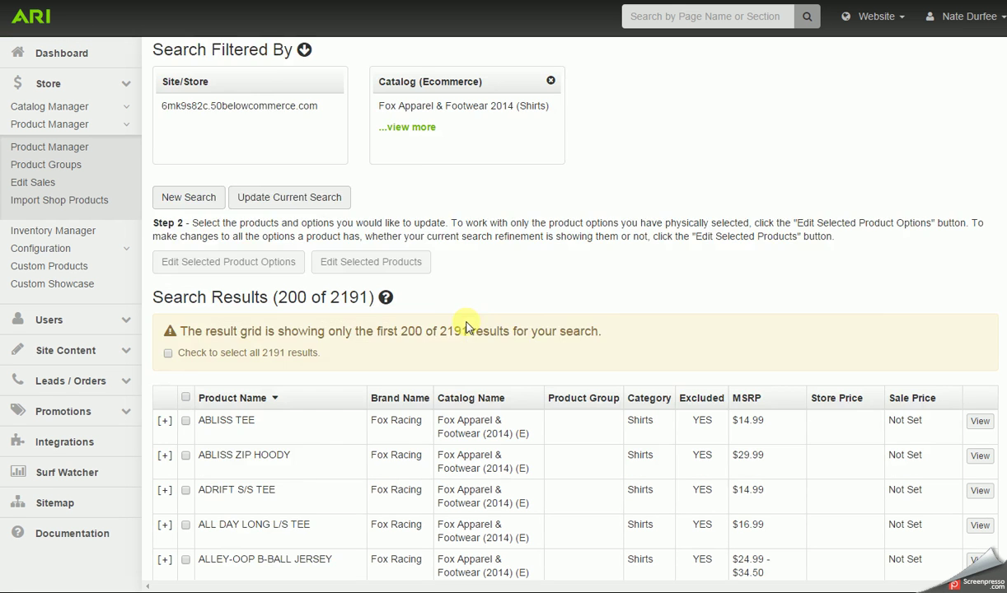
scroll(467, 321, "up", 3)
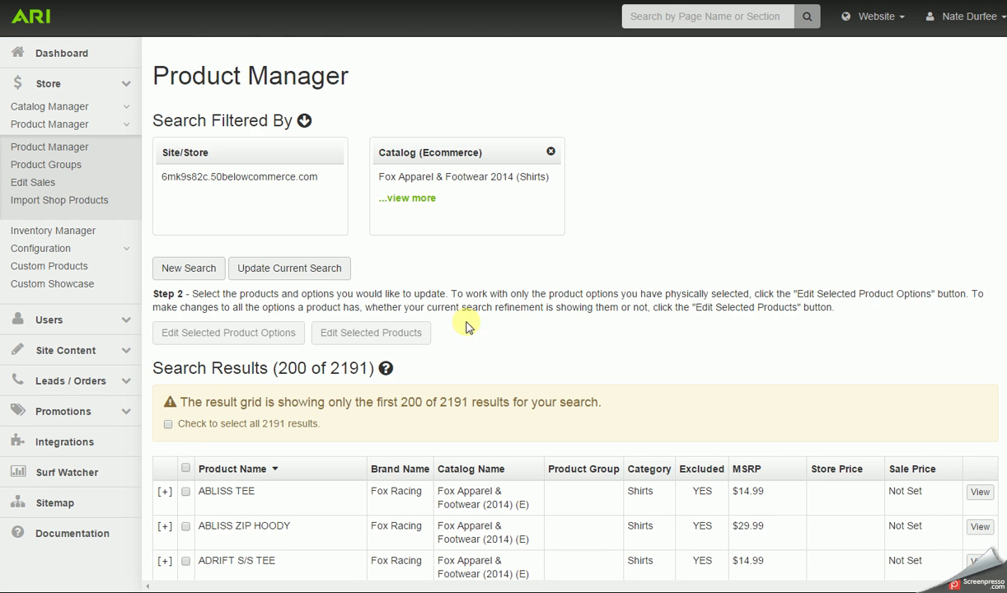
Run a new search of the showcase catalogs for all Polaris Industries - Power Sports products and browse the results.
left_click(211, 267)
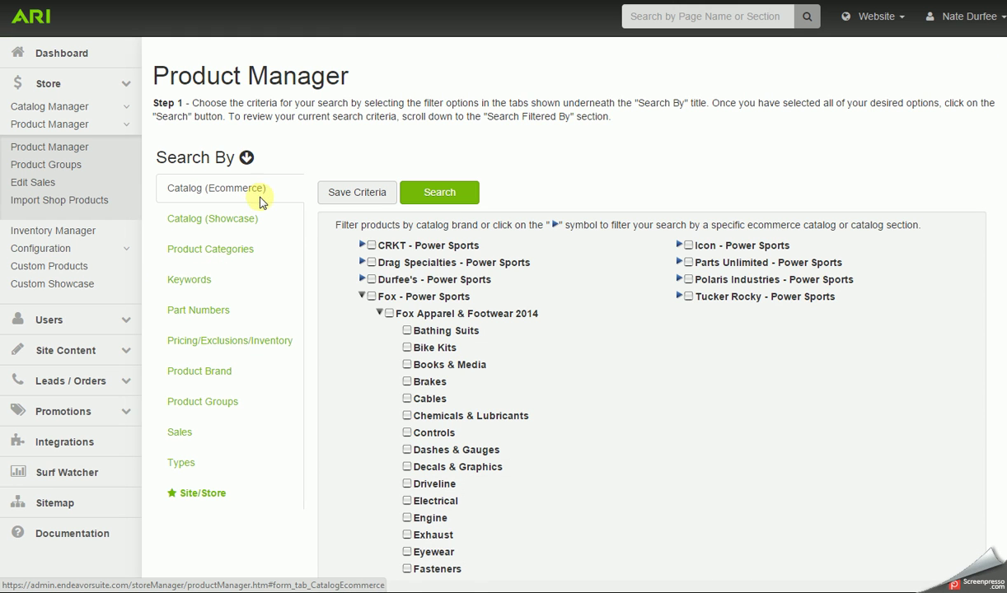
left_click(224, 219)
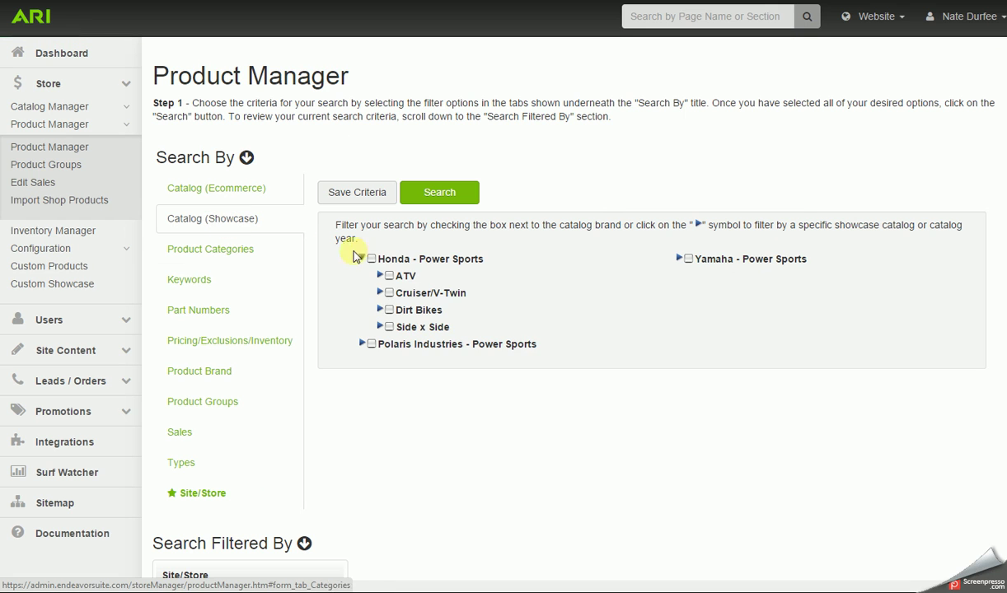
left_click(361, 258)
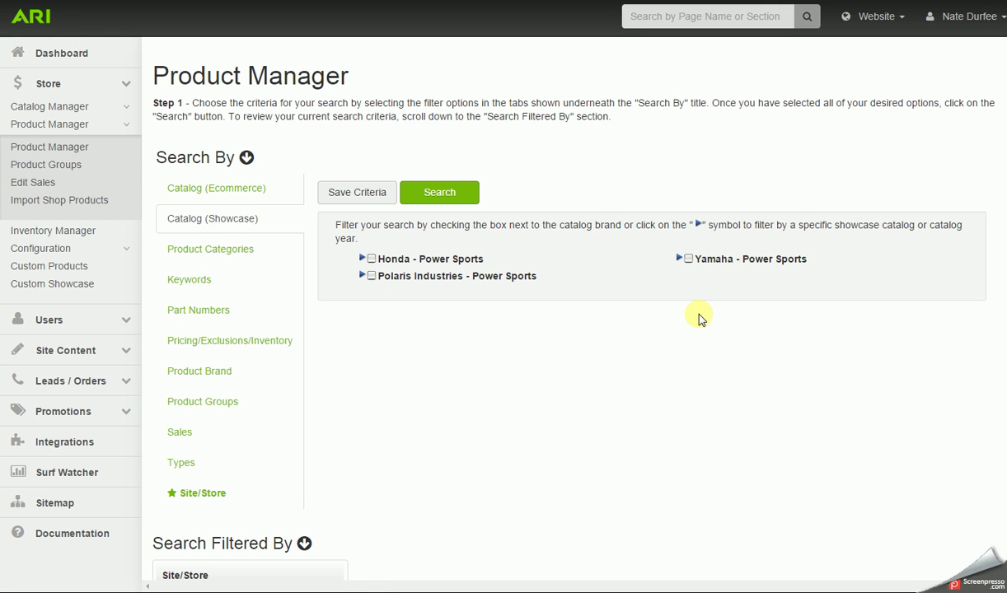
left_click(370, 277)
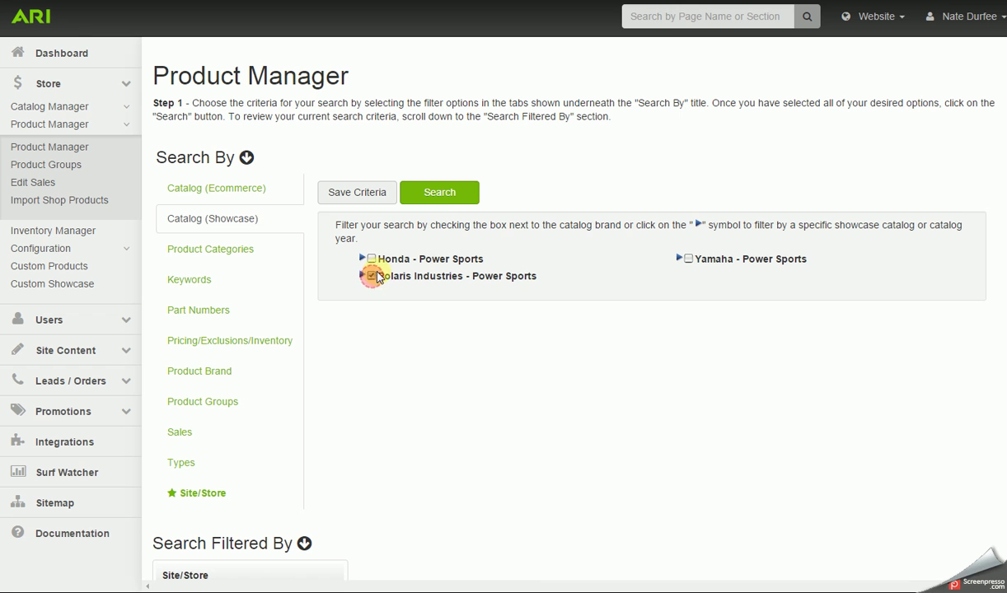
left_click(436, 192)
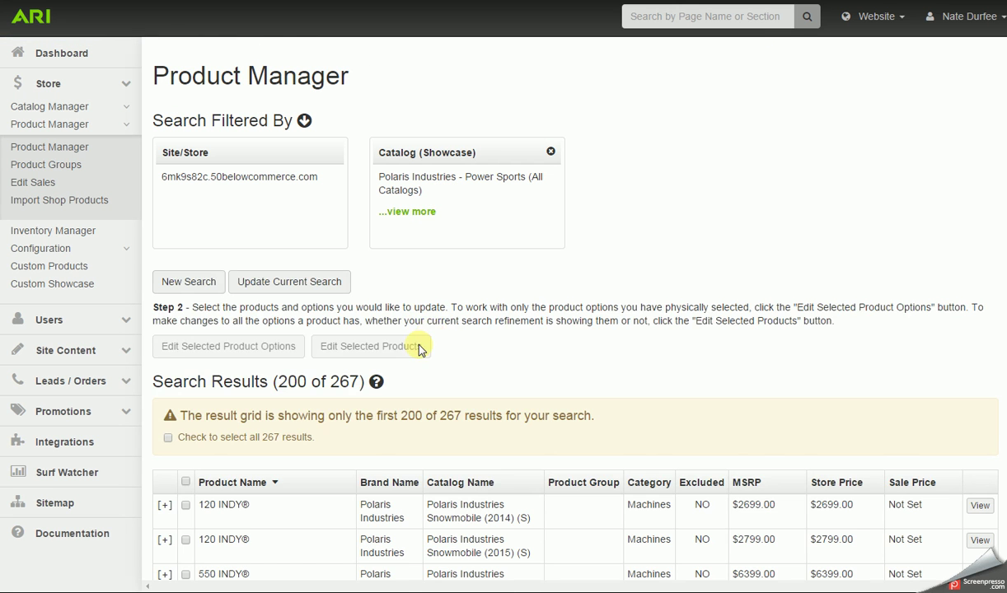
scroll(418, 344, "down", 2)
scroll(418, 344, "down", 3)
scroll(412, 342, "up", 3)
Run a new showcase search limited to the Polaris Industries ATV catalog for all years and browse the results.
left_click(213, 150)
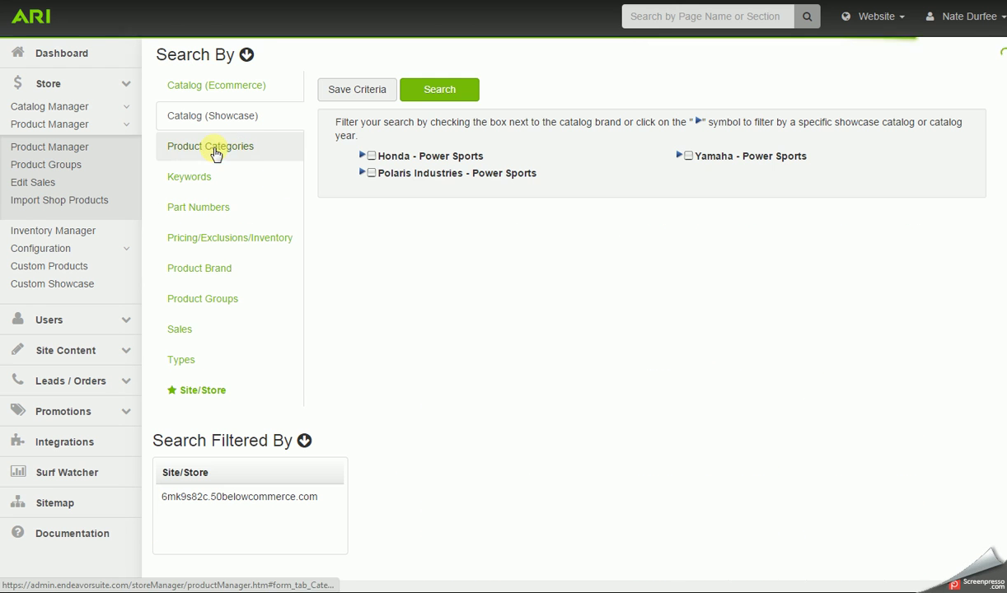
left_click(362, 174)
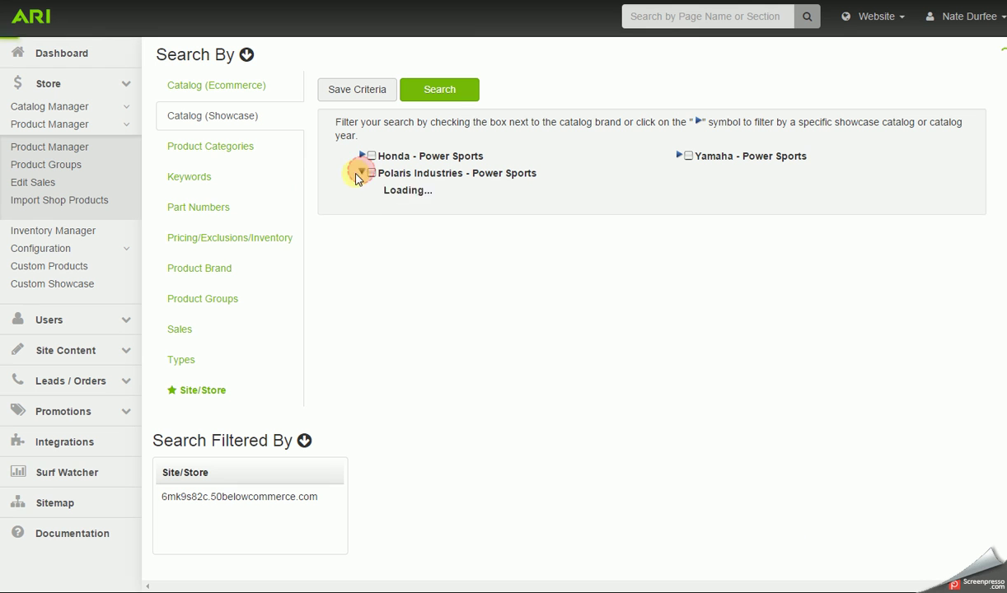
left_click(389, 191)
left_click(445, 91)
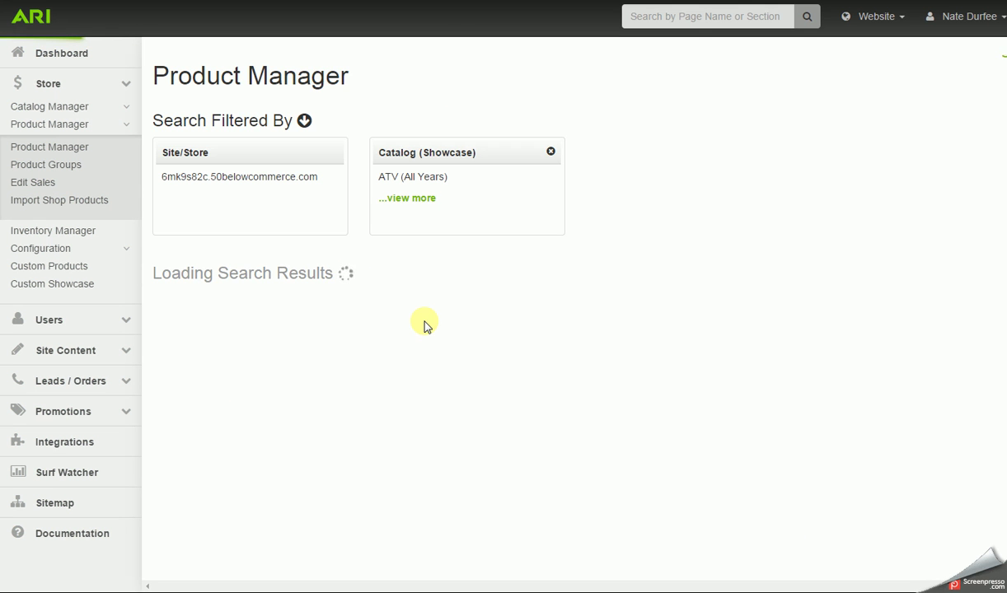
scroll(423, 323, "down", 4)
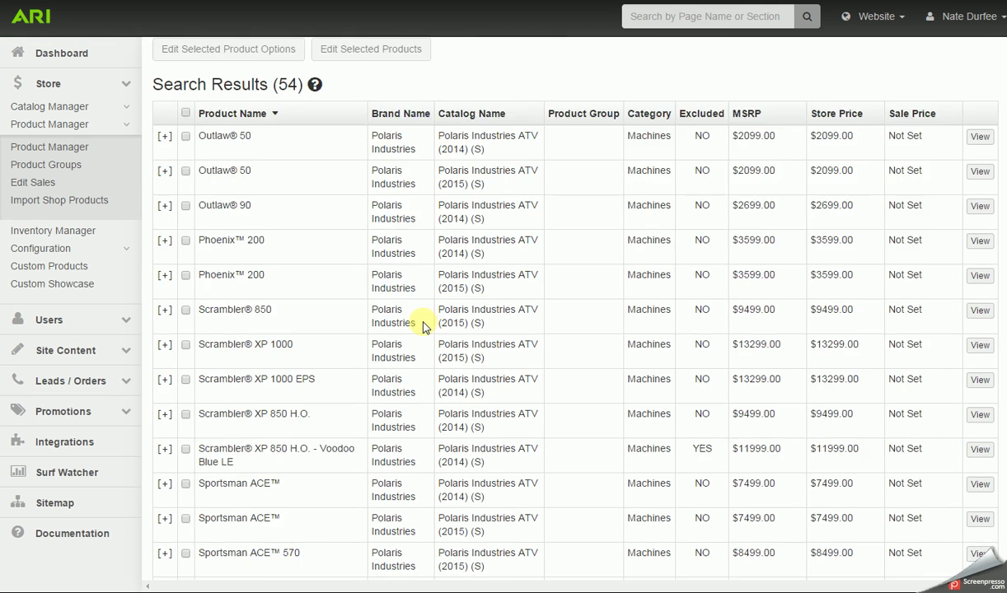
scroll(337, 270, "up", 4)
Run a new showcase search for only the 2014 Polaris Industries ATV catalog and browse the results.
left_click(221, 269)
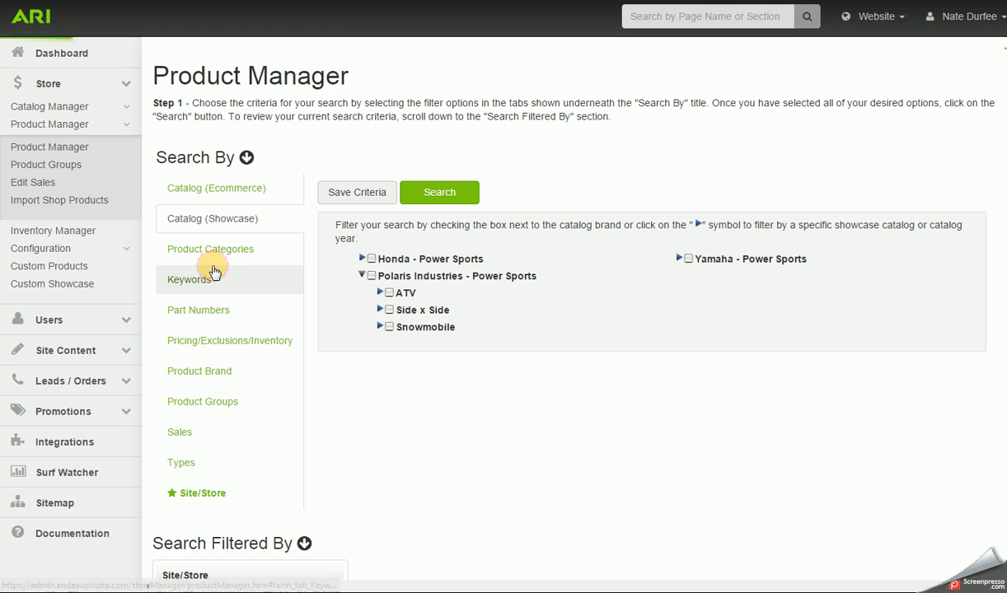
left_click(380, 294)
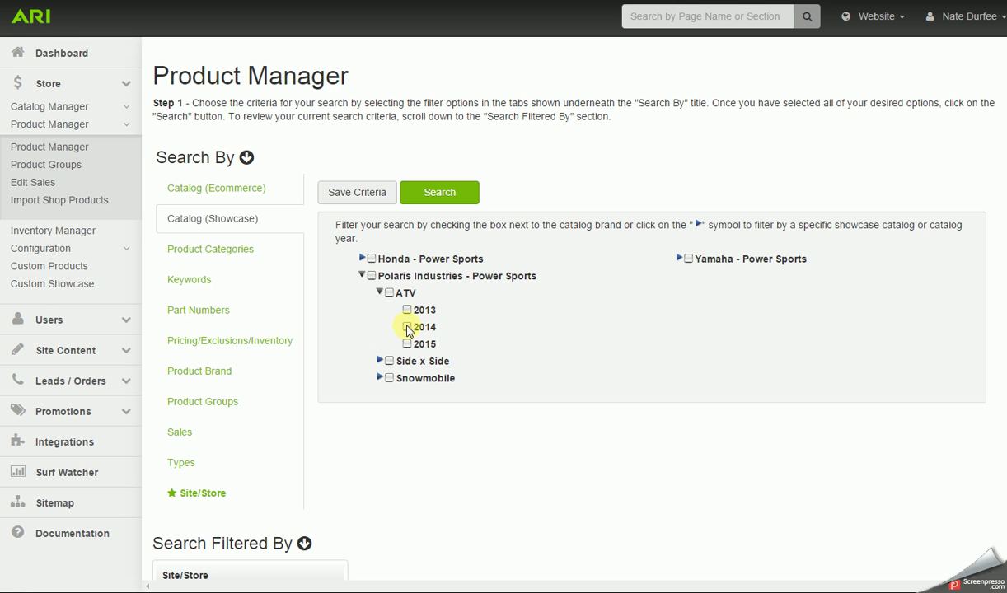
left_click(407, 327)
left_click(454, 199)
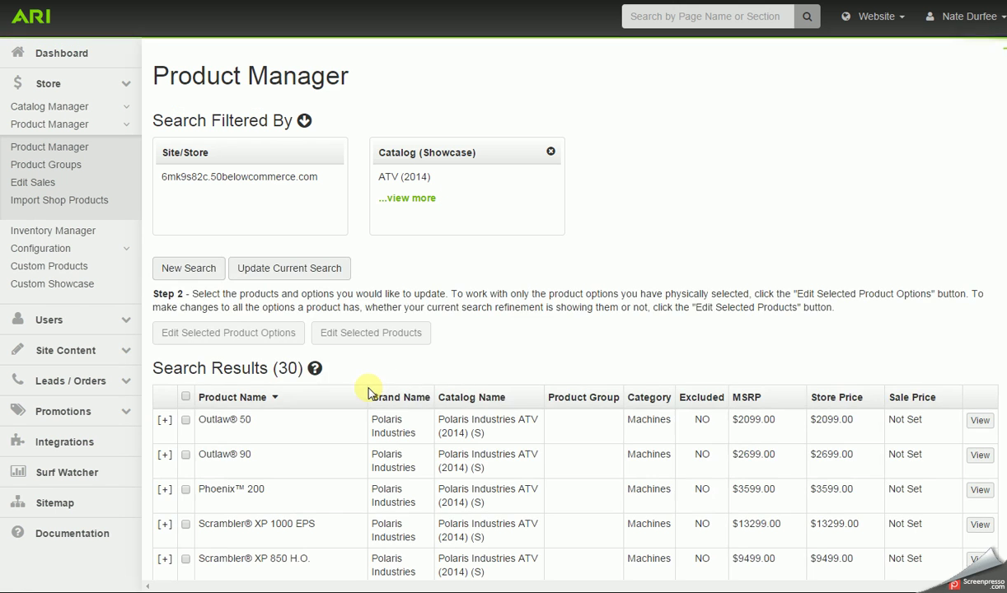
scroll(361, 394, "down", 3)
scroll(359, 393, "down", 2)
scroll(359, 393, "up", 5)
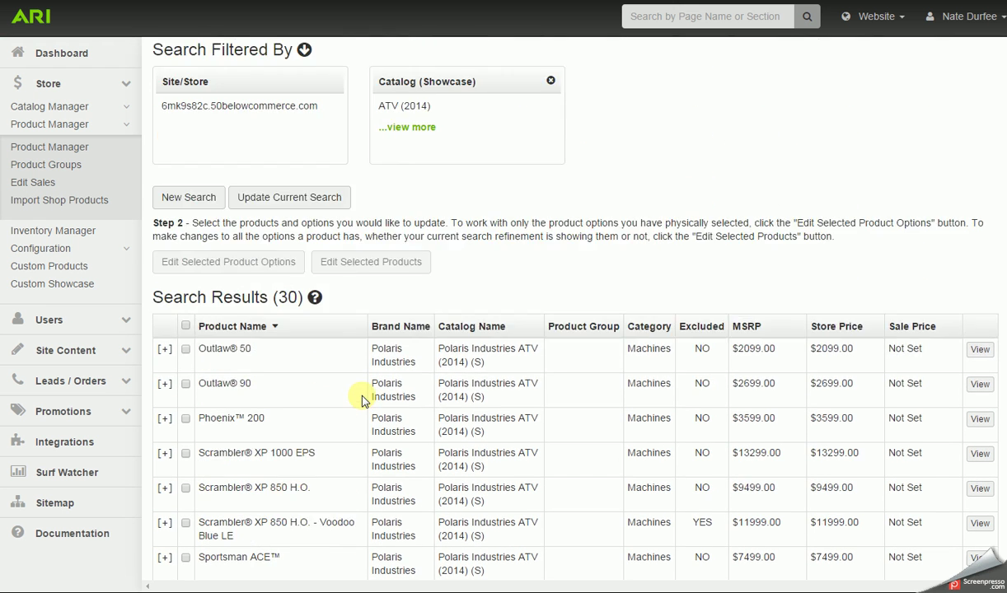
Start a new search, revisit the ecommerce and showcase catalog filters, and examine the product category filter list.
left_click(189, 268)
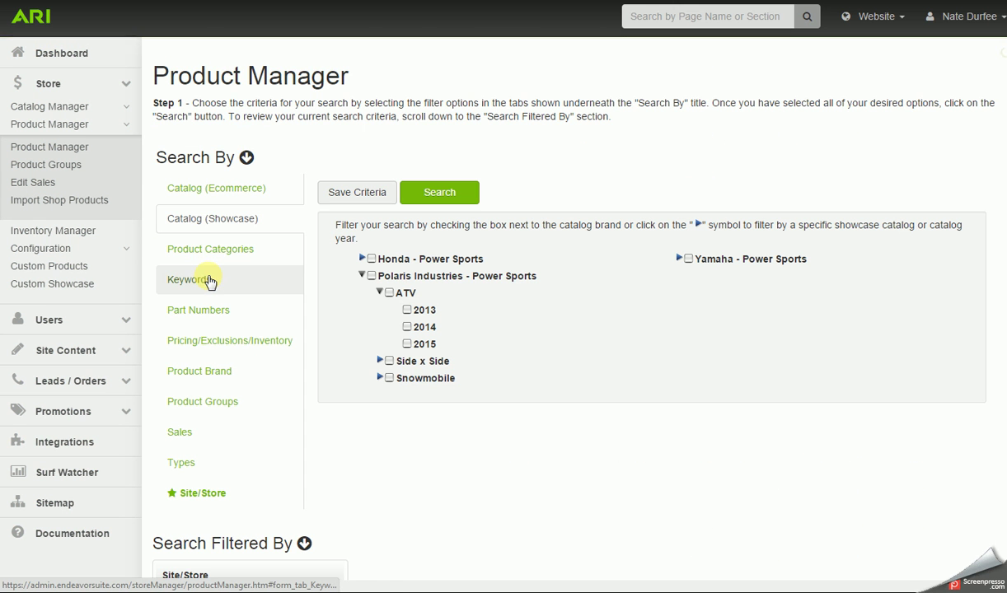
left_click(218, 191)
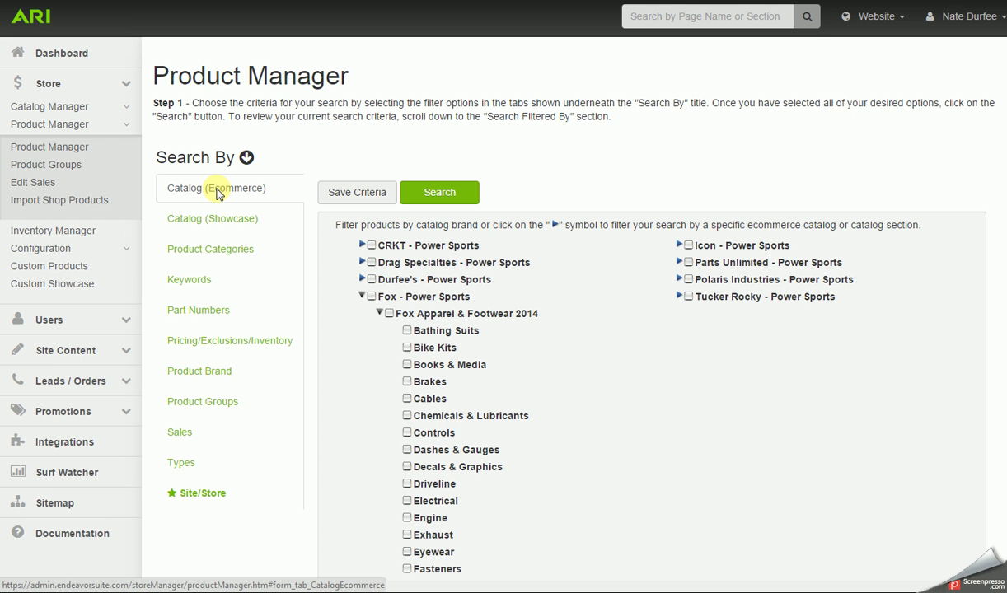
left_click(220, 221)
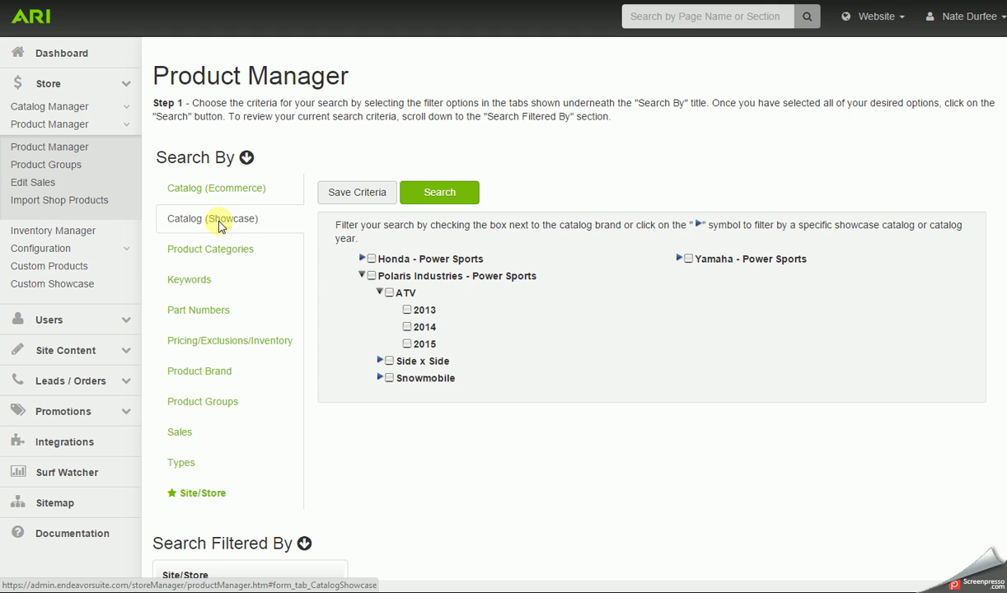
left_click(227, 250)
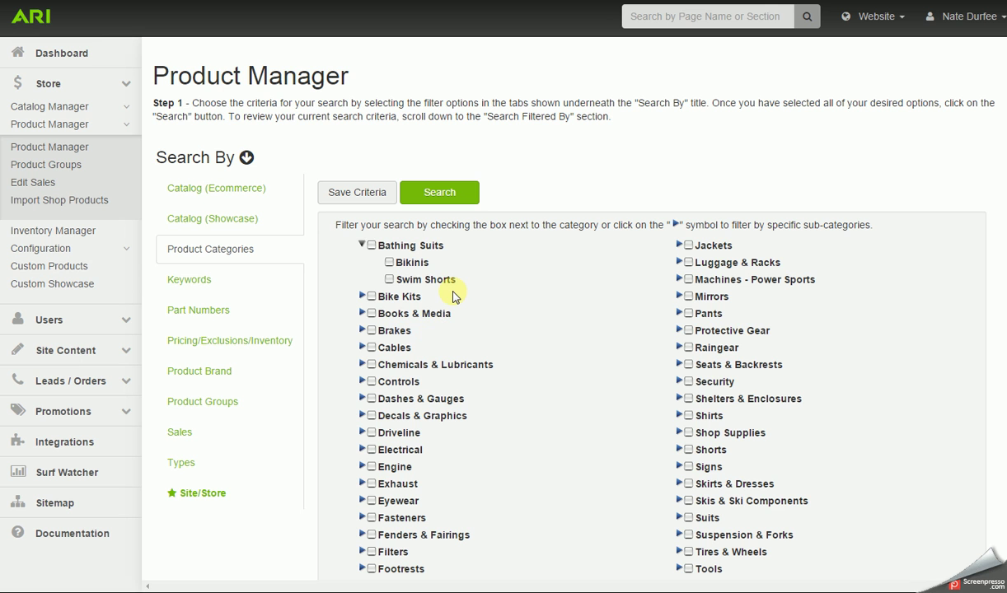
scroll(451, 295, "down", 2)
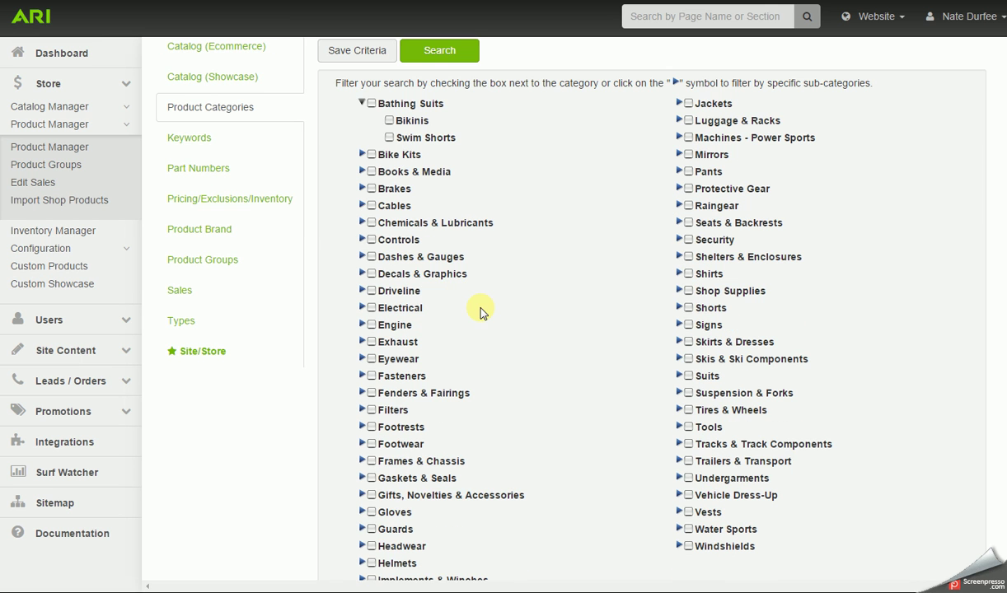
Filter the product categories to Full Face Helmets under Helmets, run the search, and browse the results.
scroll(480, 310, "down", 2)
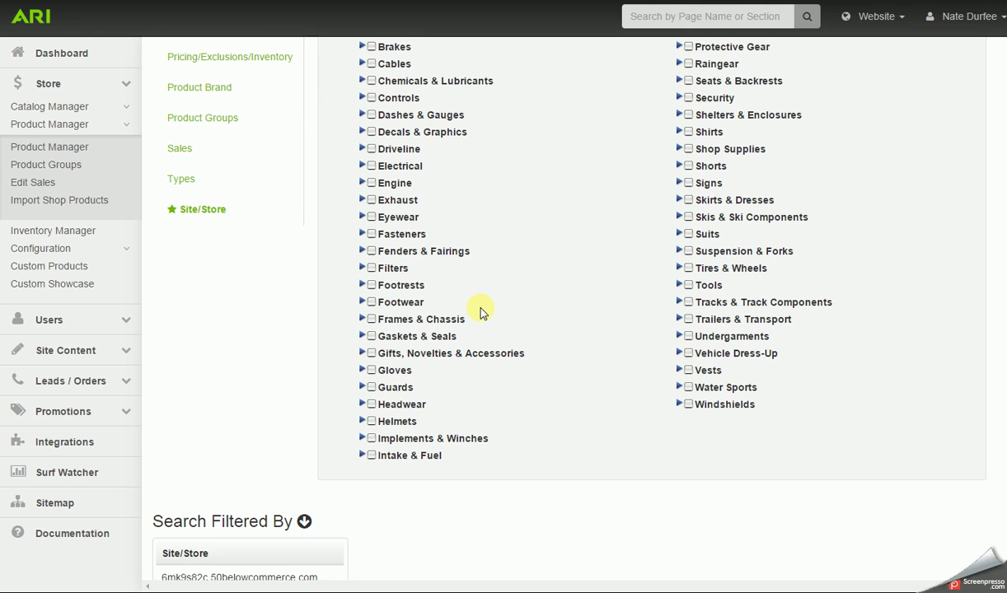
left_click(371, 421)
left_click(362, 421)
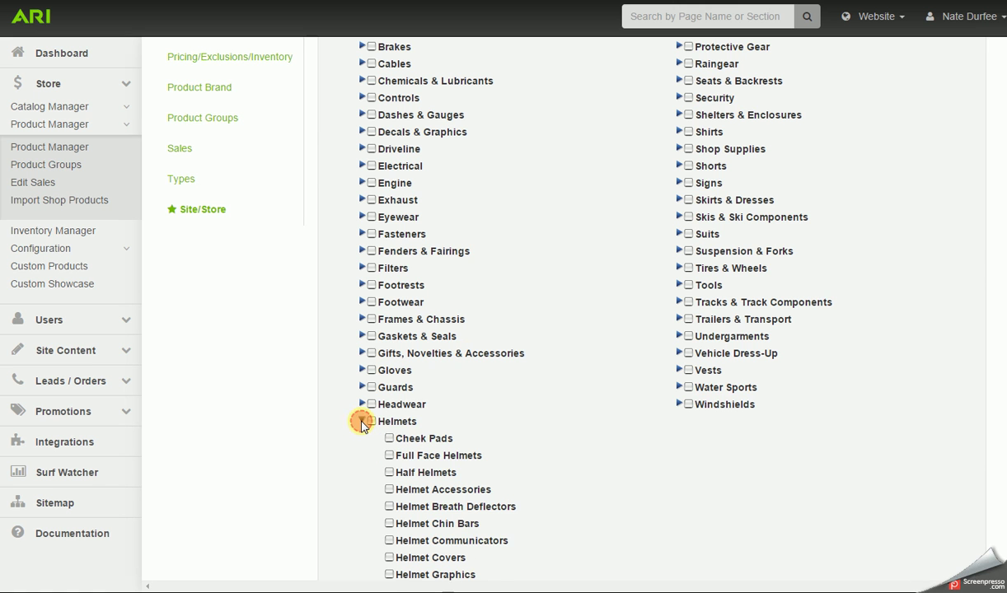
scroll(363, 426, "down", 1)
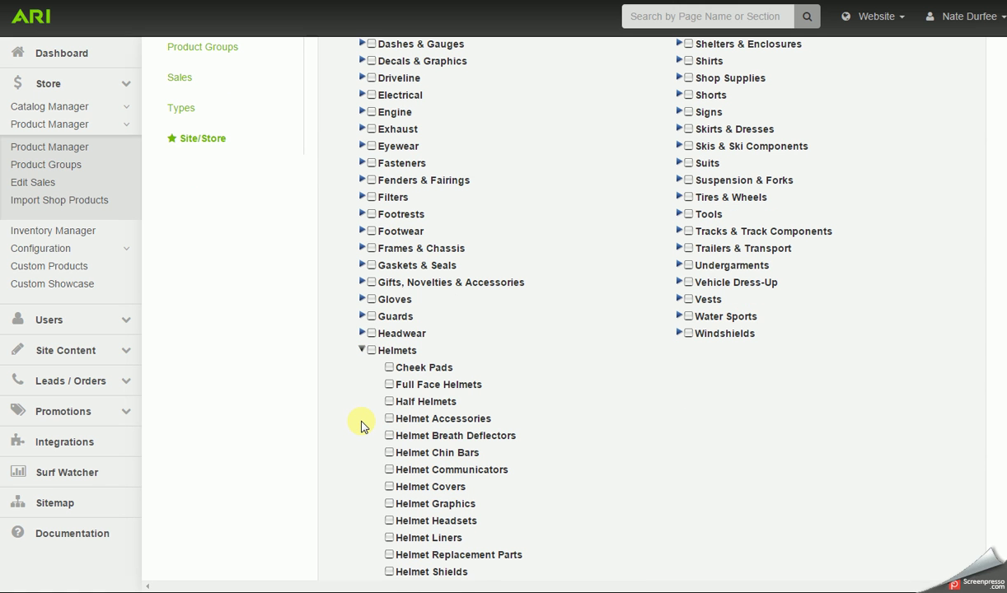
scroll(360, 426, "down", 1)
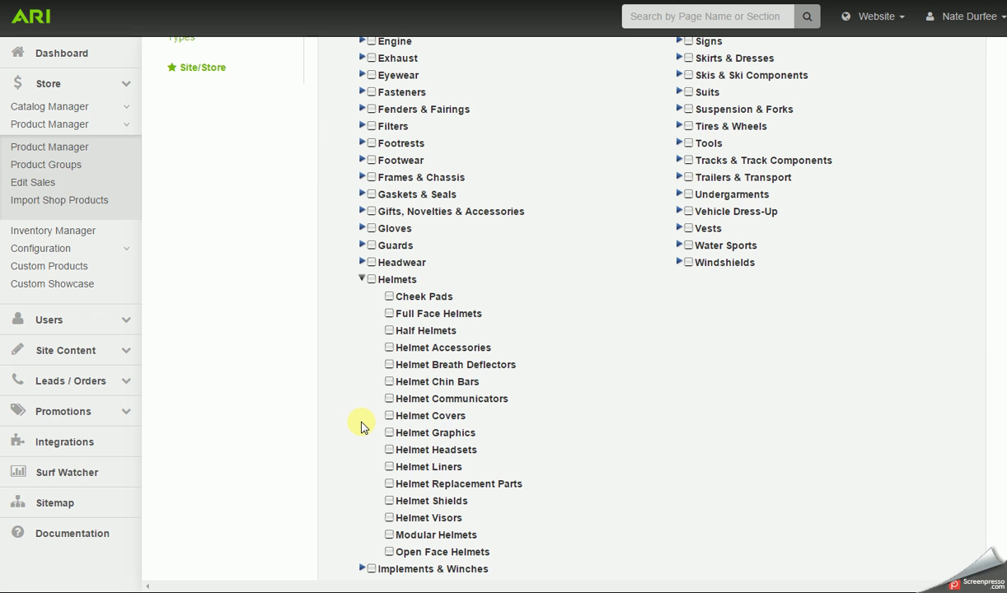
left_click(387, 314)
scroll(416, 328, "up", 1)
scroll(416, 328, "up", 5)
left_click(442, 195)
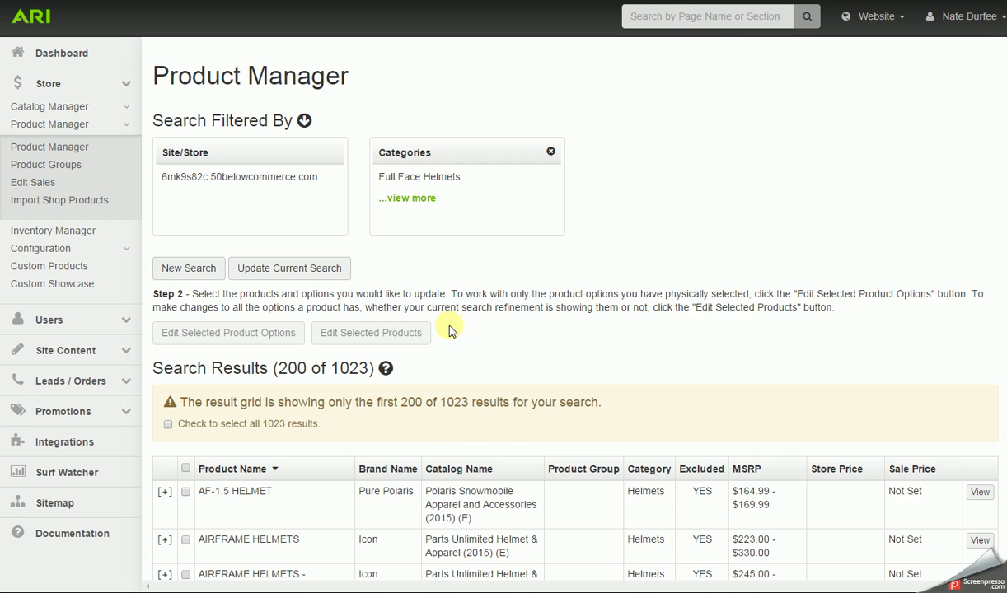
scroll(450, 330, "down", 4)
scroll(447, 334, "up", 3)
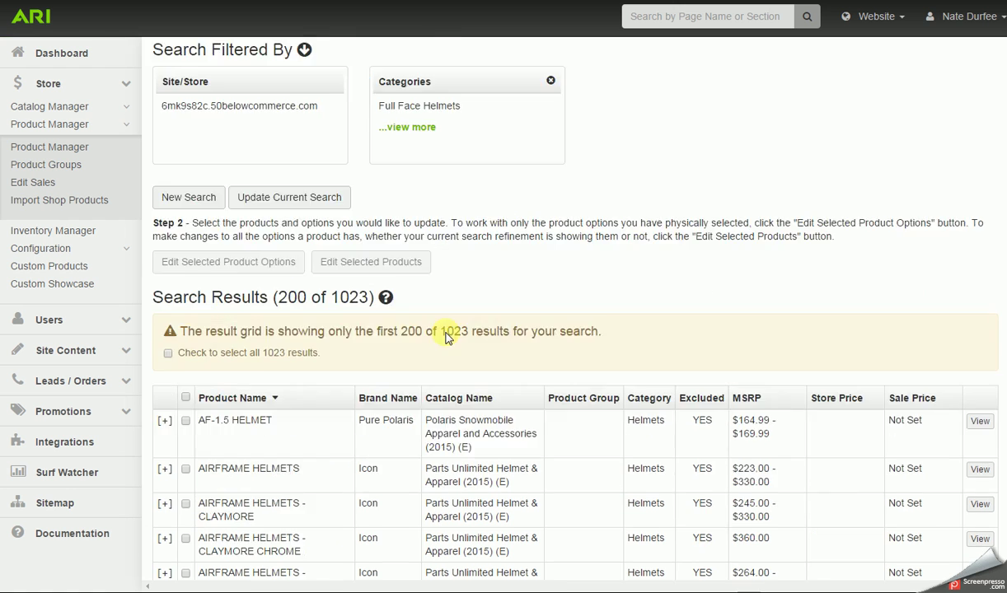
scroll(446, 338, "up", 1)
Start a new search, look up the keyword "dunlop" in the keyword filter, and clear the entry.
left_click(185, 265)
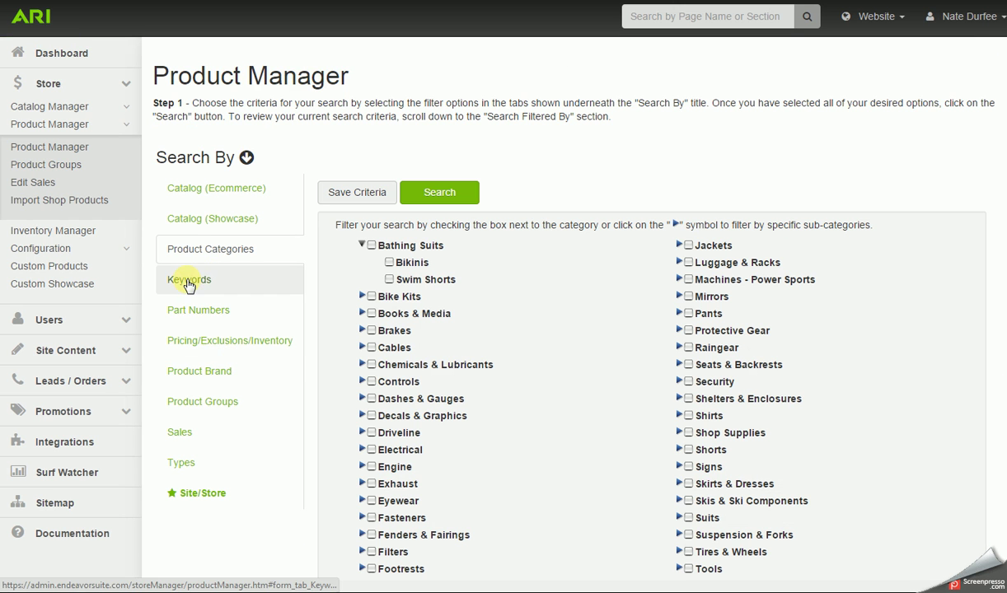
left_click(189, 282)
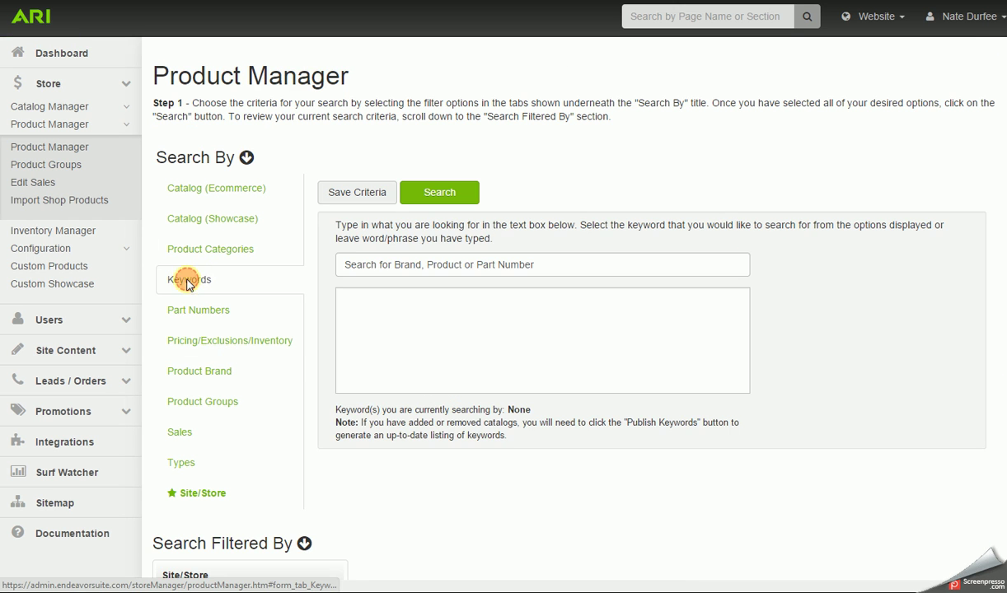
left_click(350, 267)
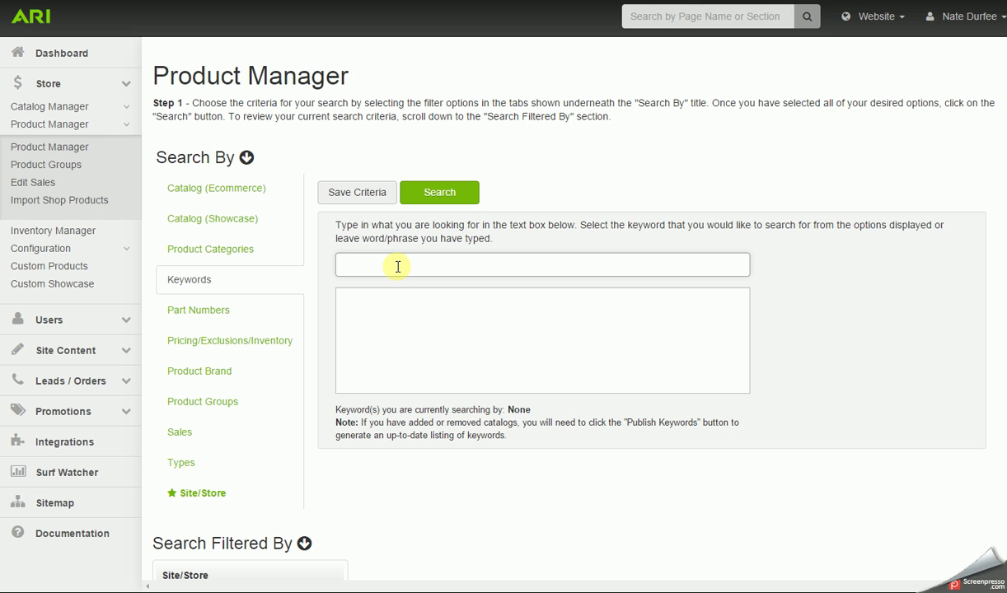
type("dunl")
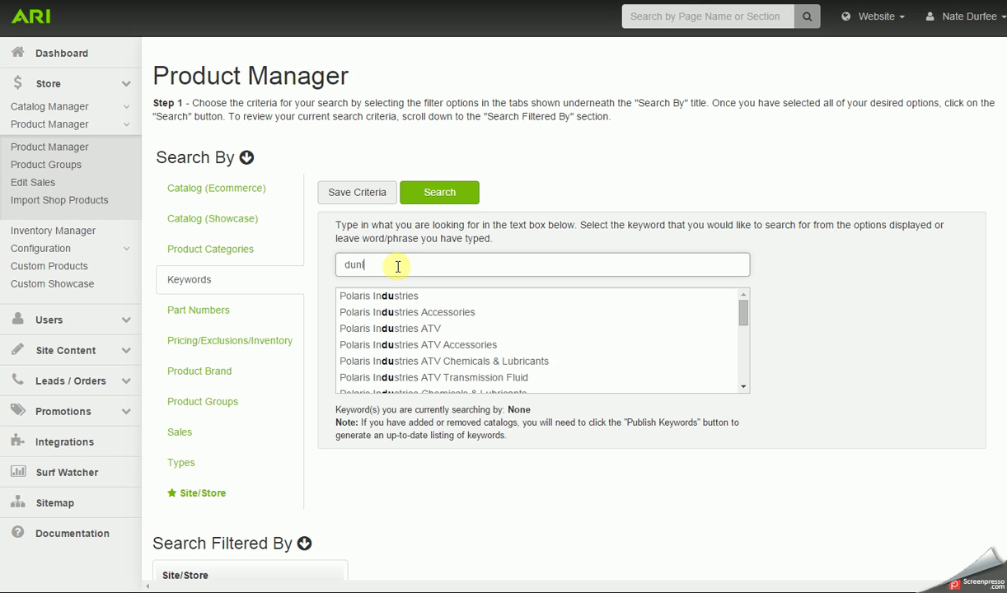
type("op")
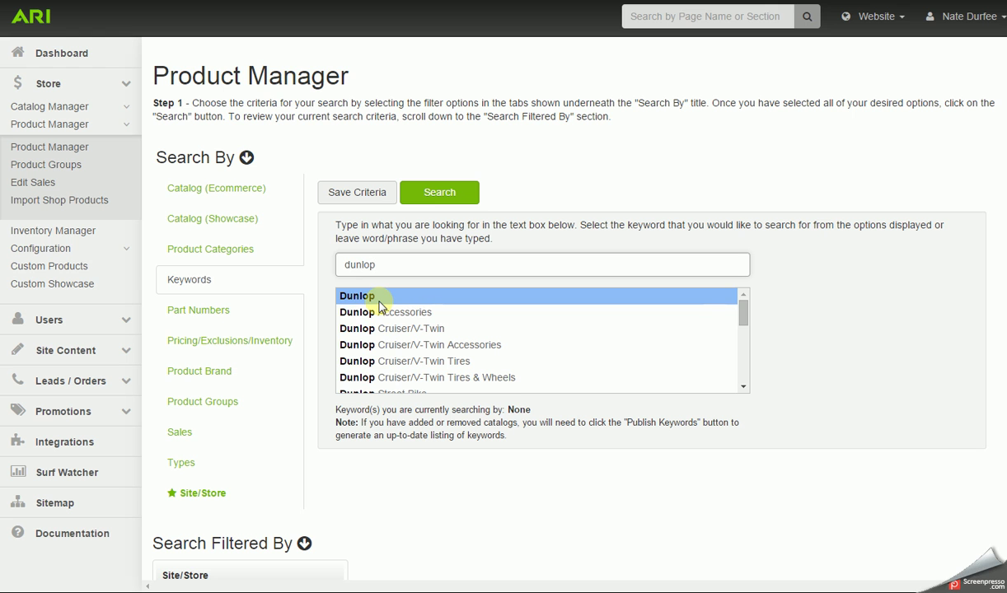
key("BackSpace")
key("BackSpace")
key("BackSpace")
key("BackSpace")
key("BackSpace")
key("BackSpace")
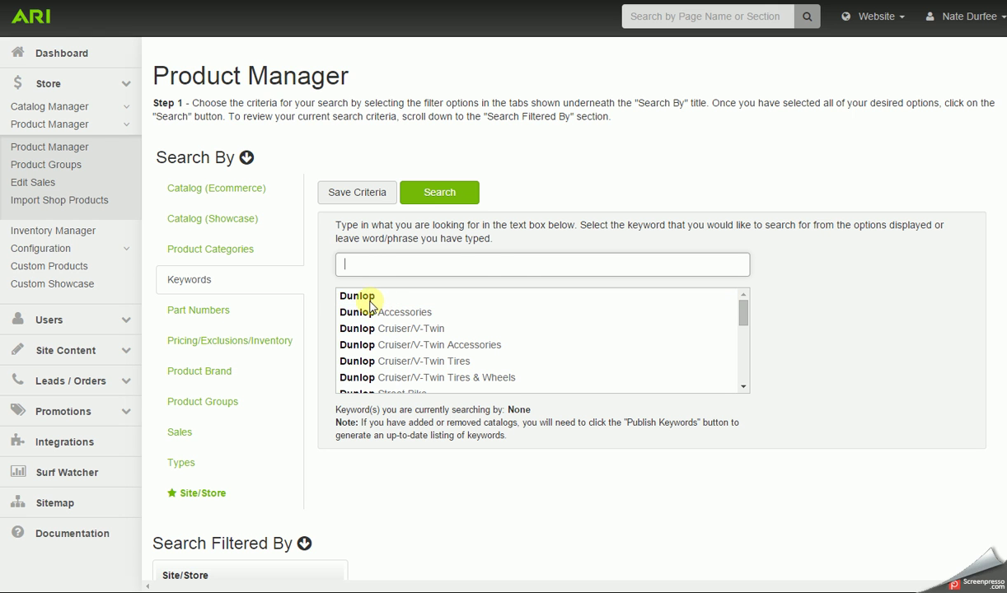
Examine the part number filter and its single and multiple part number search fields.
left_click(219, 320)
left_click(354, 268)
left_click(375, 333)
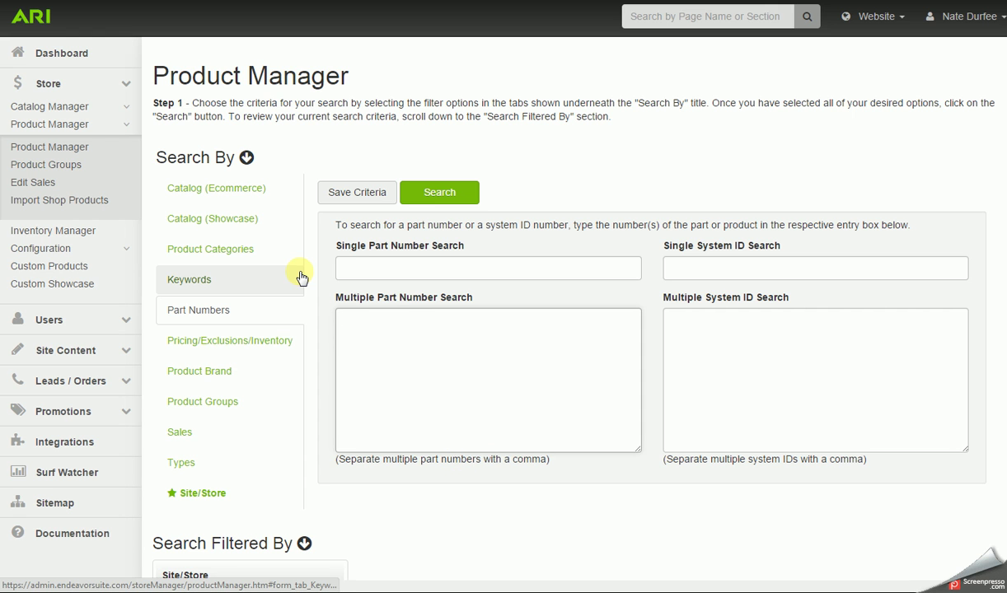
Filter the ecommerce catalogs to Tucker Rocky - Power Sports, collapsing the expanded Fox catalog list.
left_click(199, 189)
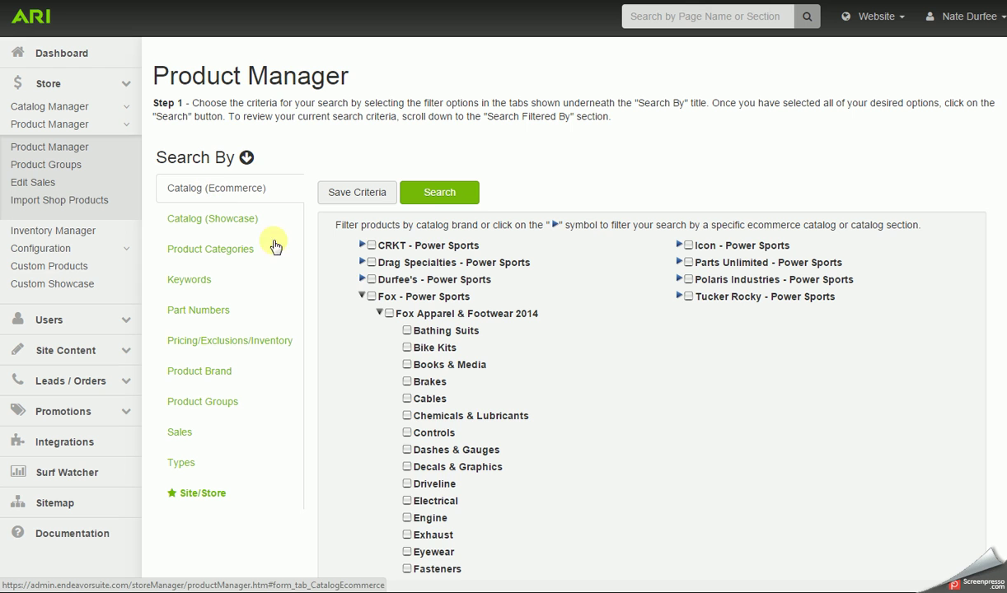
left_click(361, 296)
left_click(688, 297)
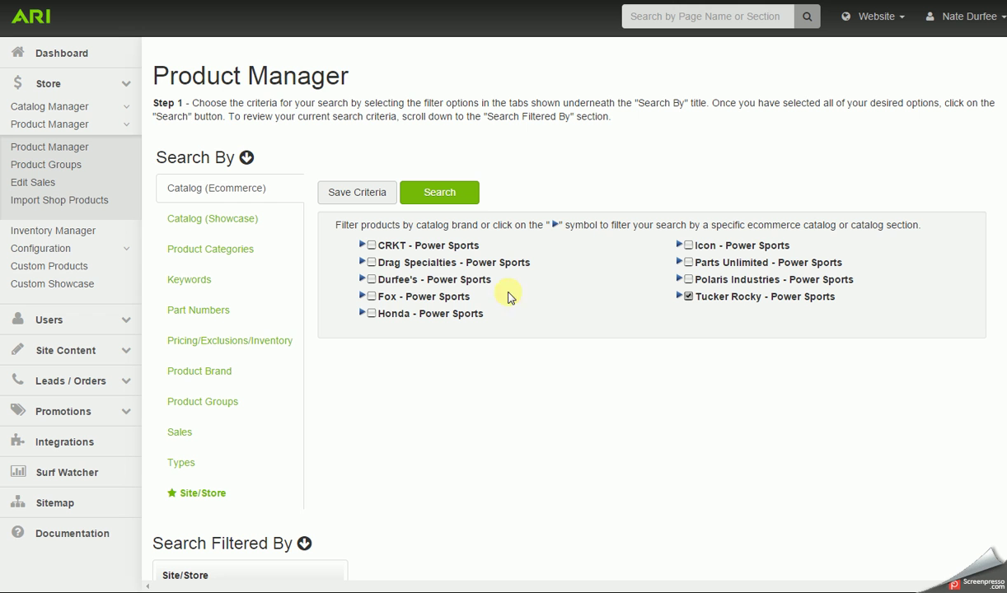
Add the Tires sub-category of Tires & Wheels to the product category filter.
left_click(222, 253)
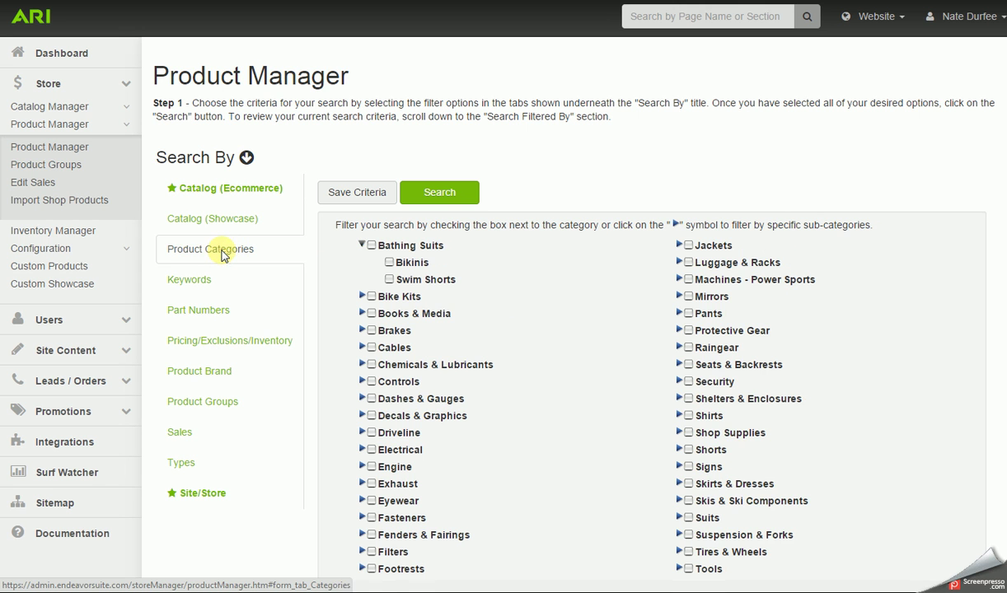
scroll(514, 357, "down", 5)
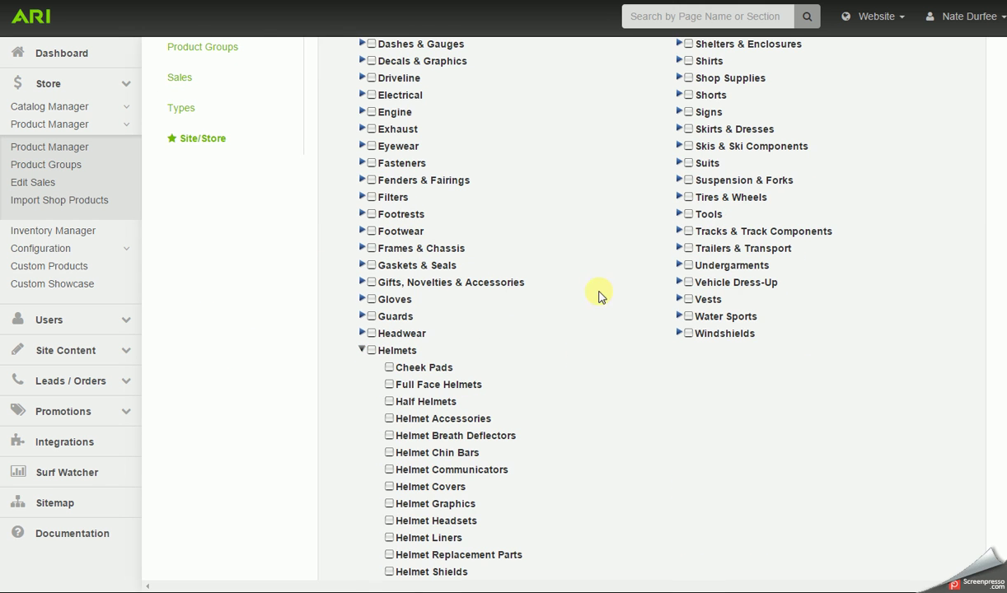
left_click(679, 197)
scroll(659, 329, "down", 2)
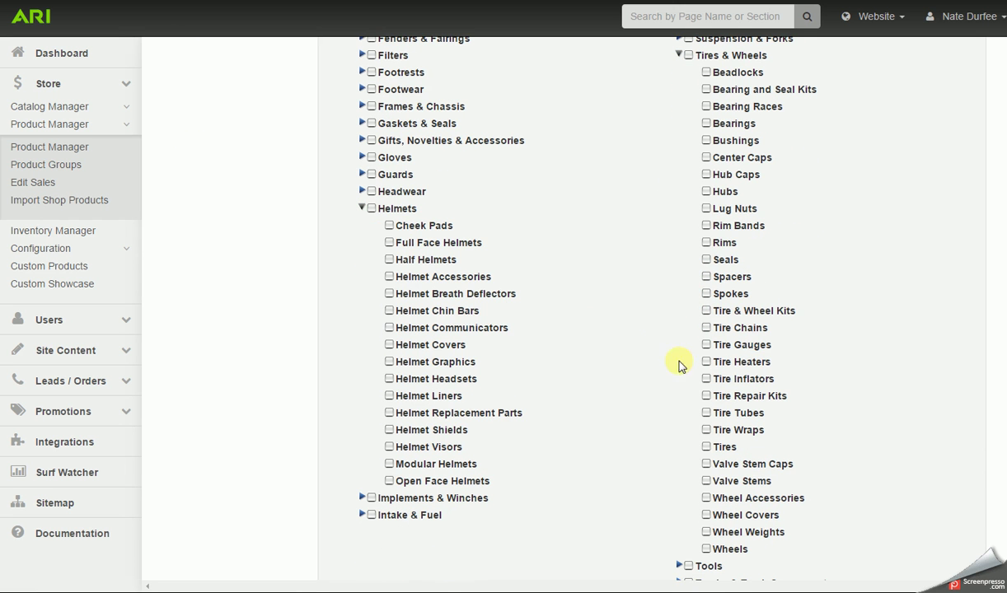
left_click(706, 446)
scroll(649, 421, "up", 5)
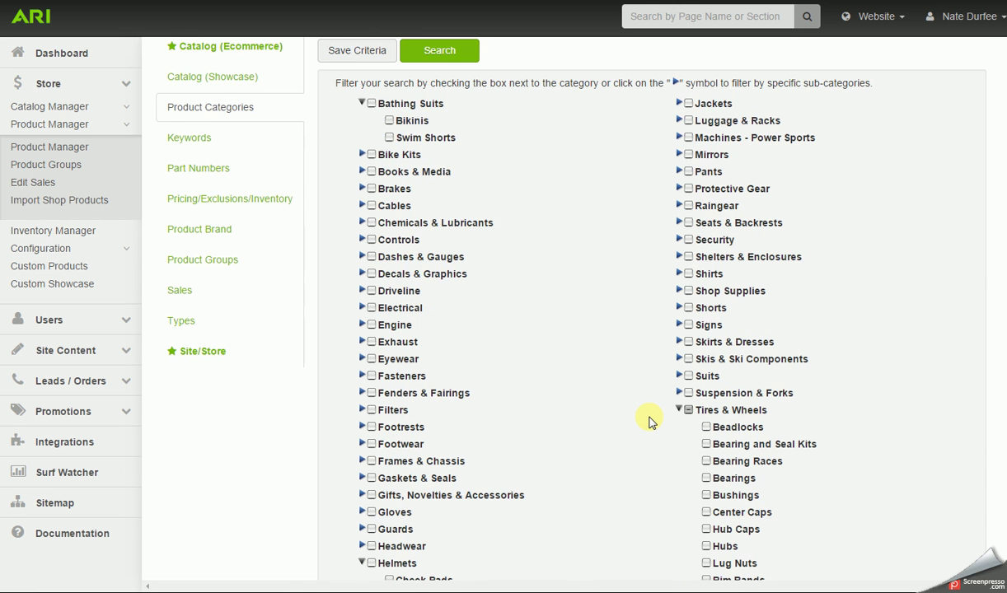
scroll(649, 421, "up", 1)
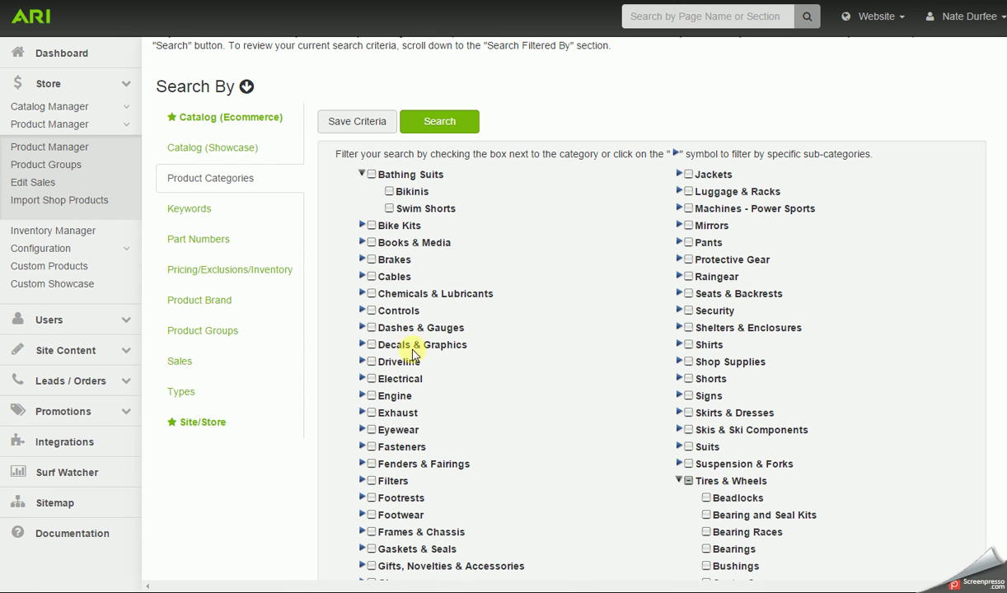
Add the brand Dunlop to the product brand filter and run the combined search.
left_click(198, 304)
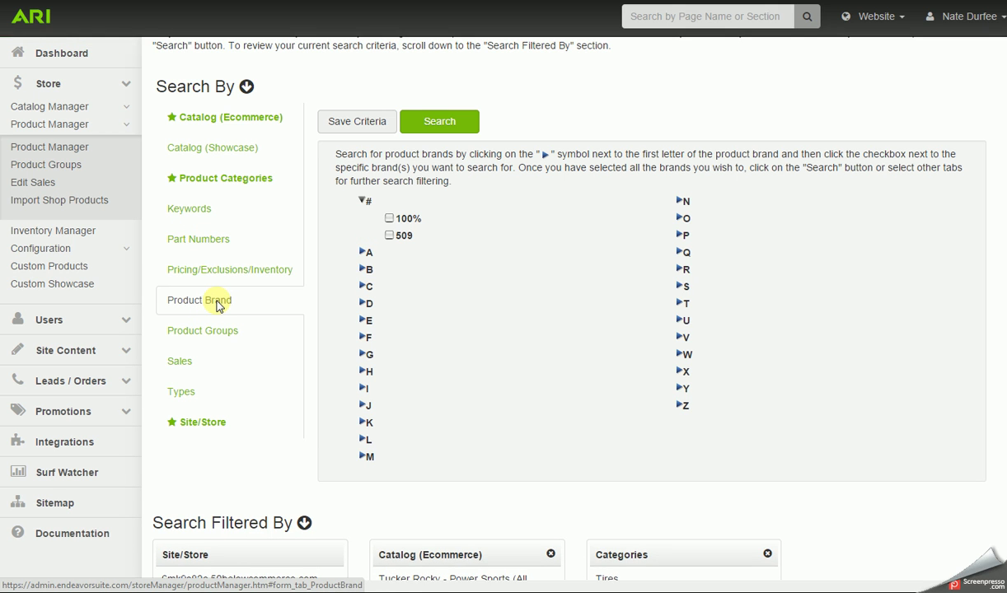
left_click(363, 304)
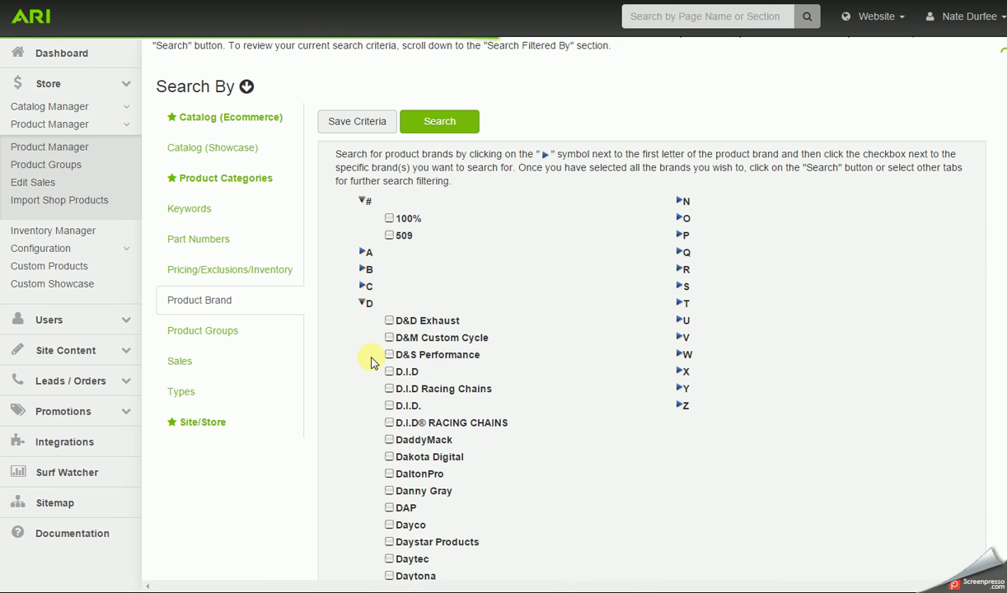
scroll(371, 363, "down", 15)
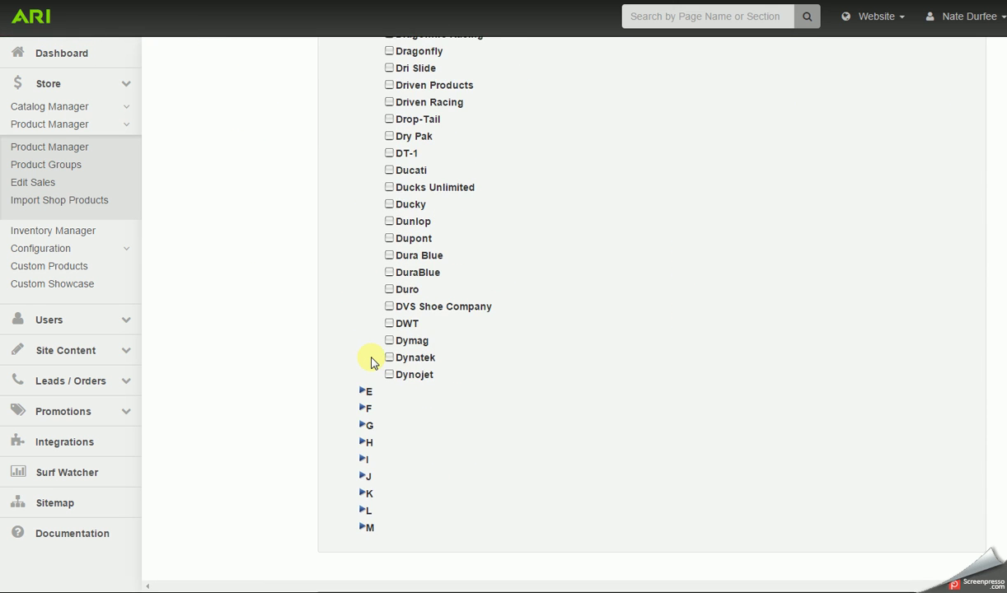
left_click(389, 221)
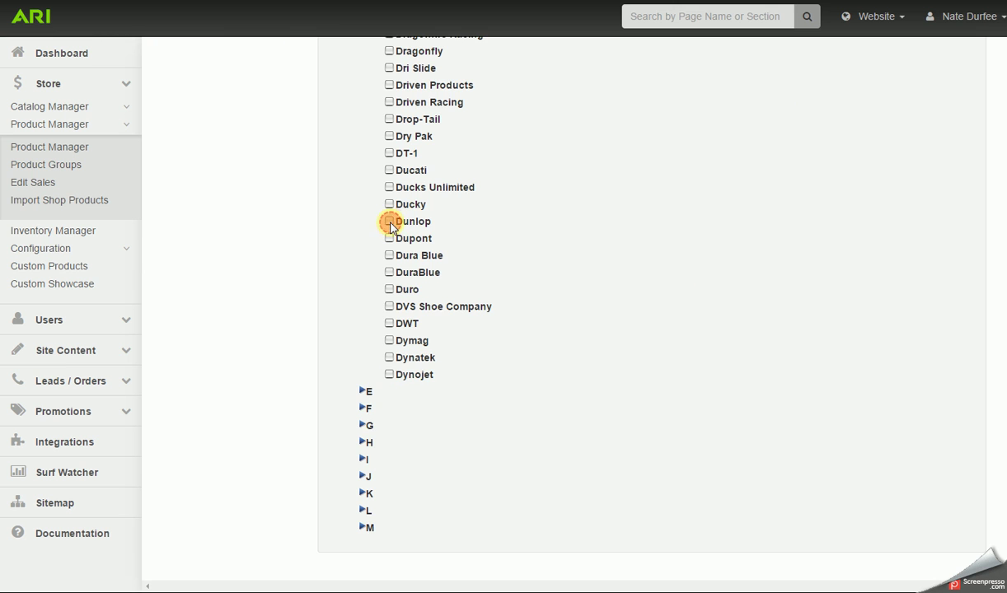
scroll(354, 247, "up", 1)
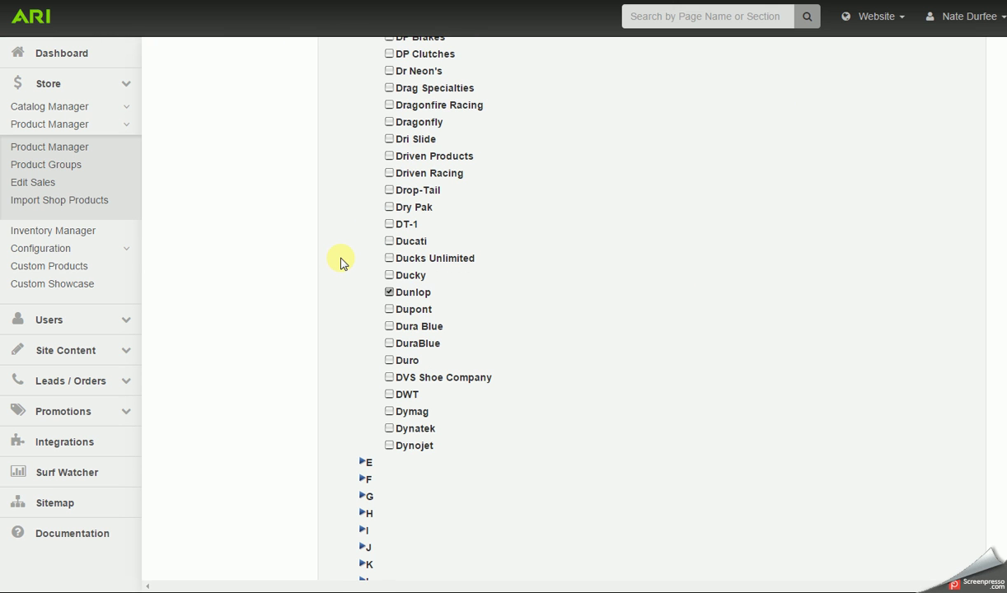
scroll(341, 265, "up", 17)
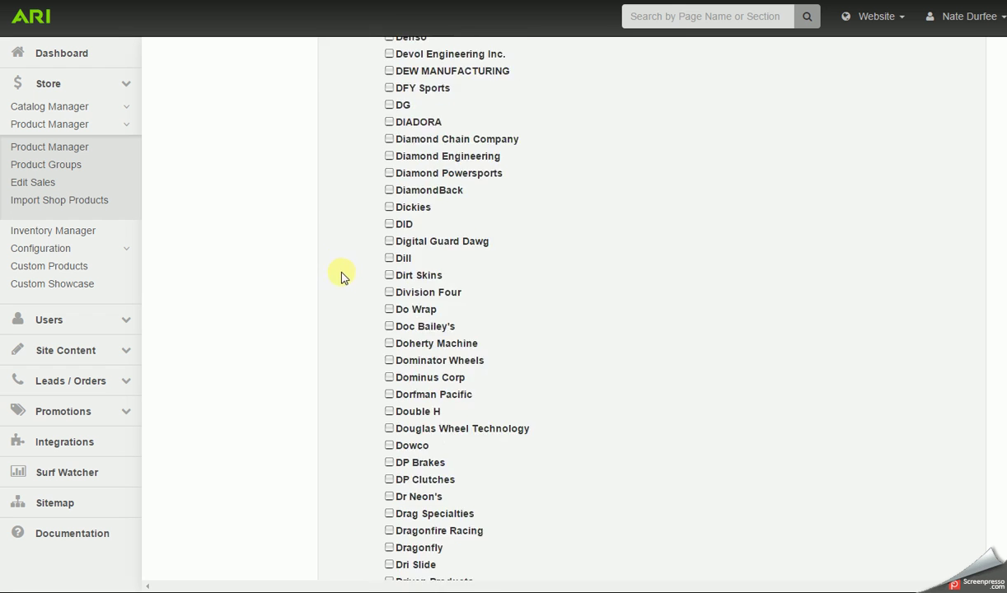
left_click(444, 195)
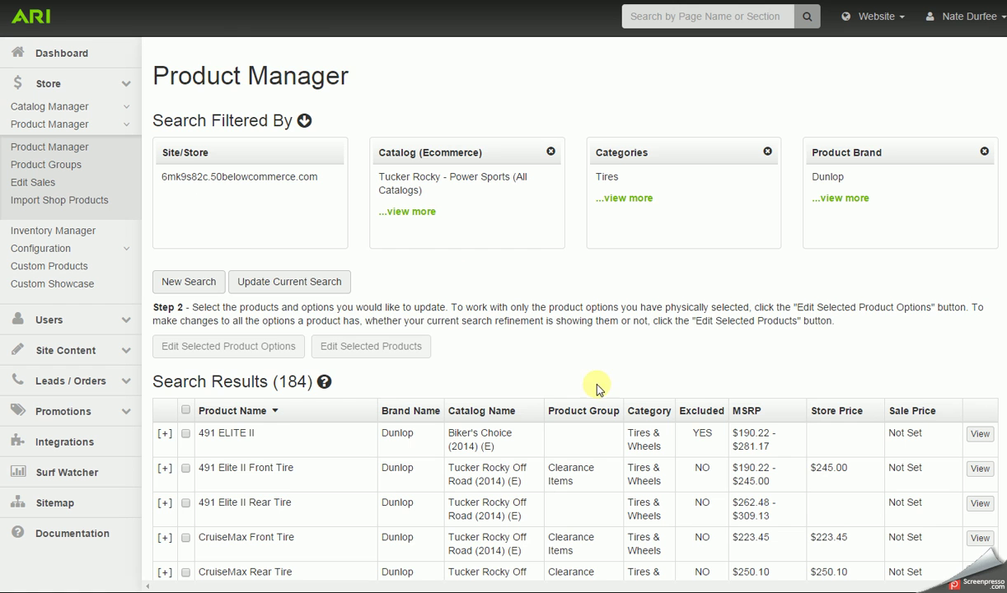
Select all products in the search results and choose to add the selected products to a sale.
scroll(548, 331, "down", 1)
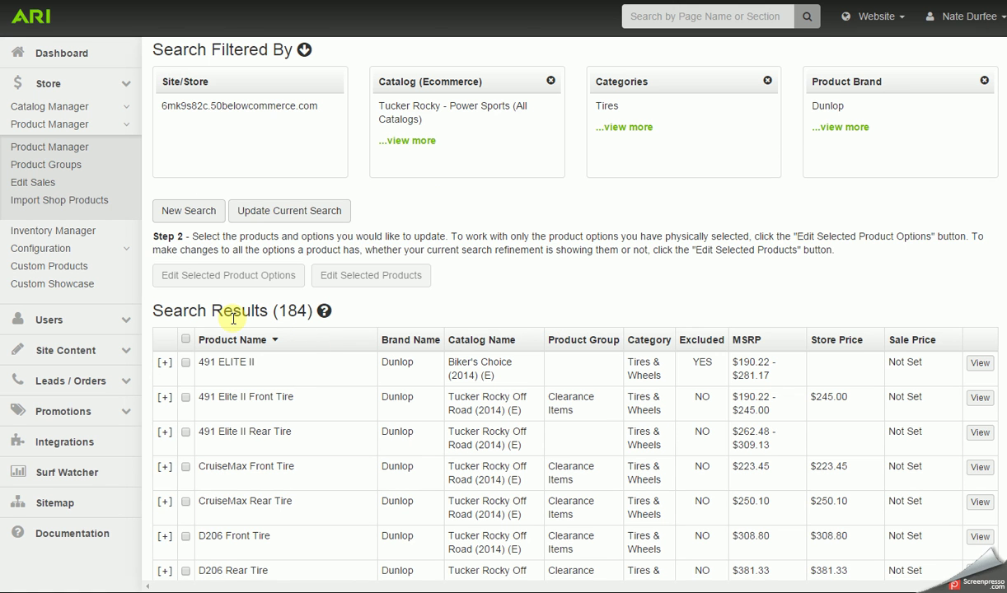
scroll(198, 340, "down", 1)
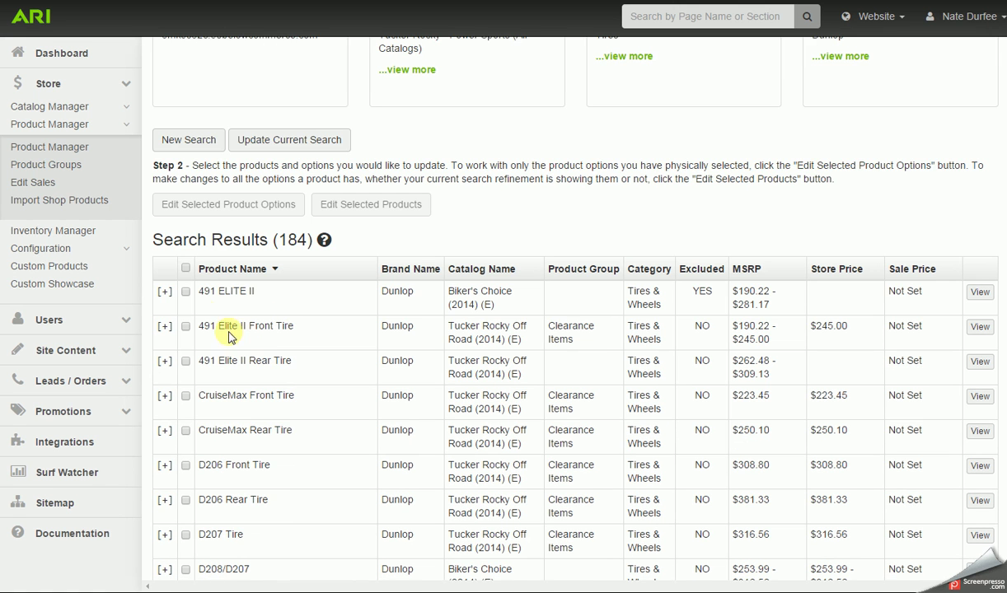
left_click(185, 270)
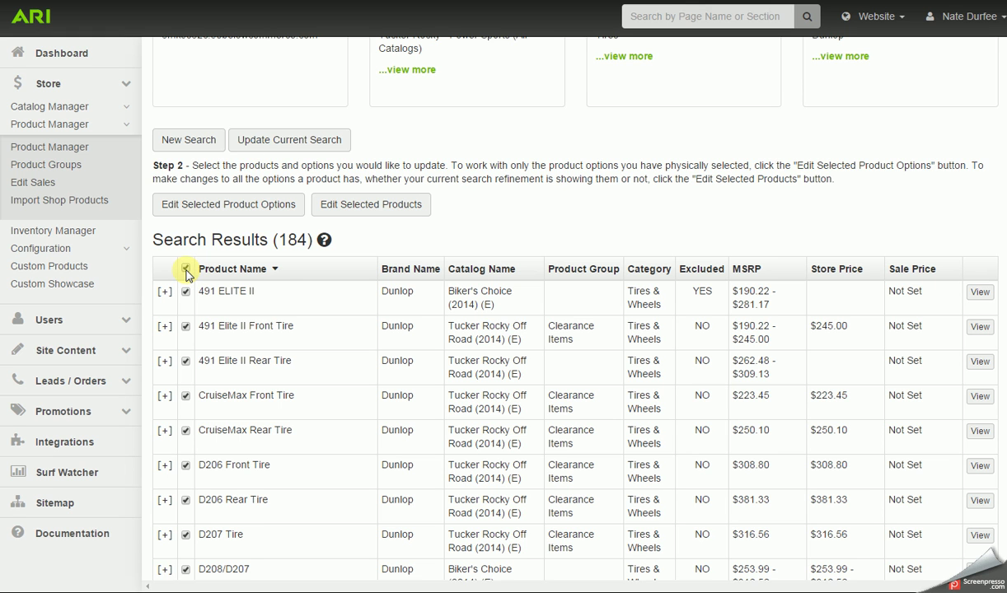
left_click(365, 206)
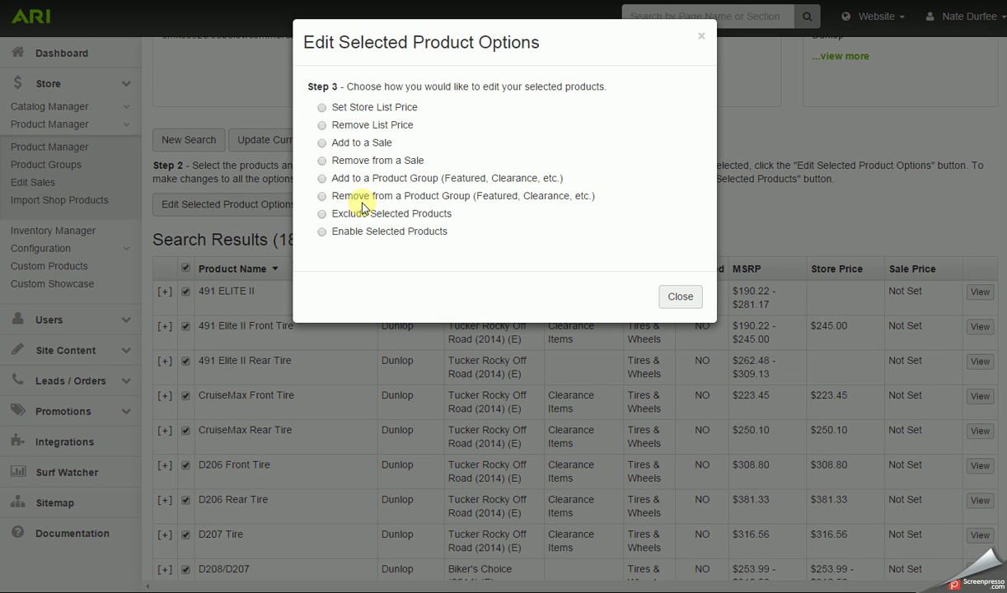
left_click(322, 143)
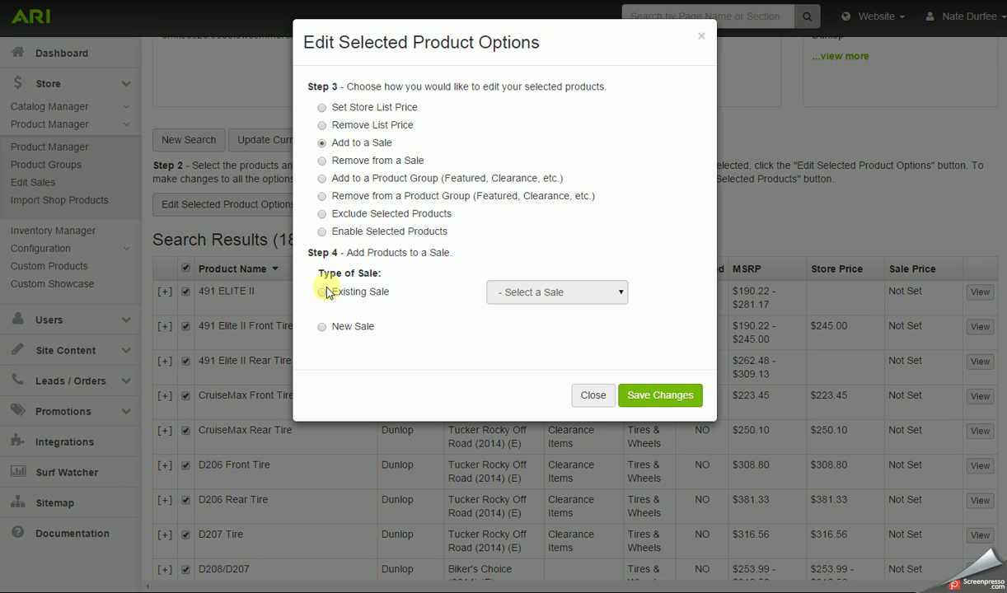
Choose the existing sale option and look through the list of available sales.
left_click(322, 292)
left_click(621, 292)
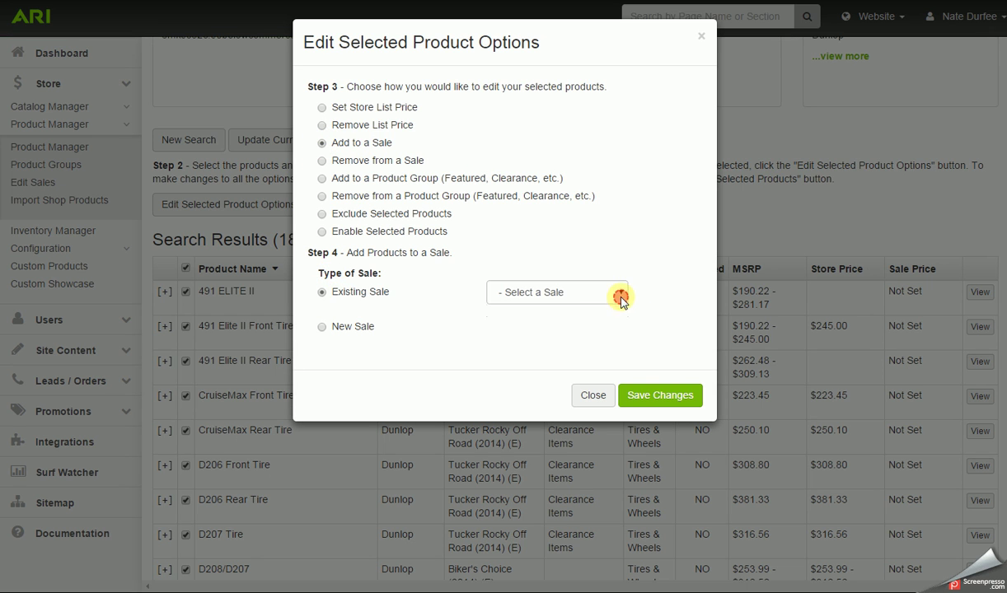
left_click(419, 289)
Choose a new sale with the sale type Percentage Off MSRP and a discount value of 15.
left_click(322, 327)
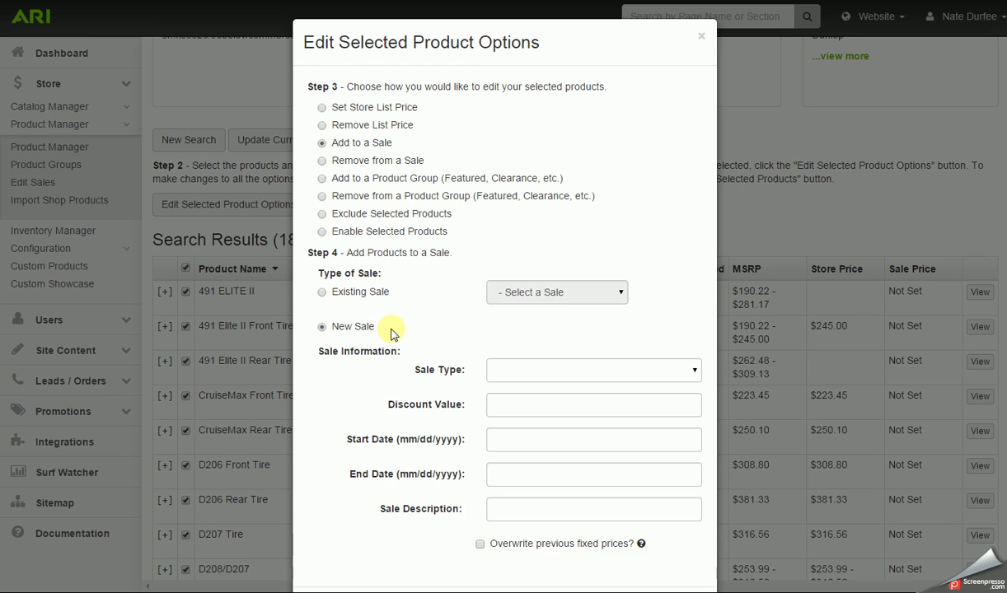
scroll(412, 313, "down", 1)
left_click(631, 301)
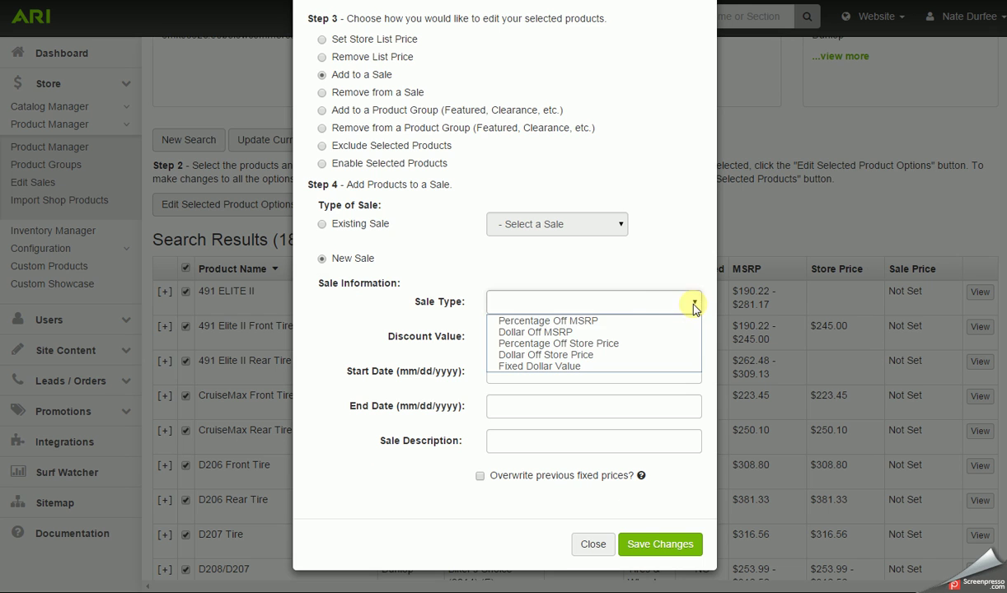
left_click(586, 323)
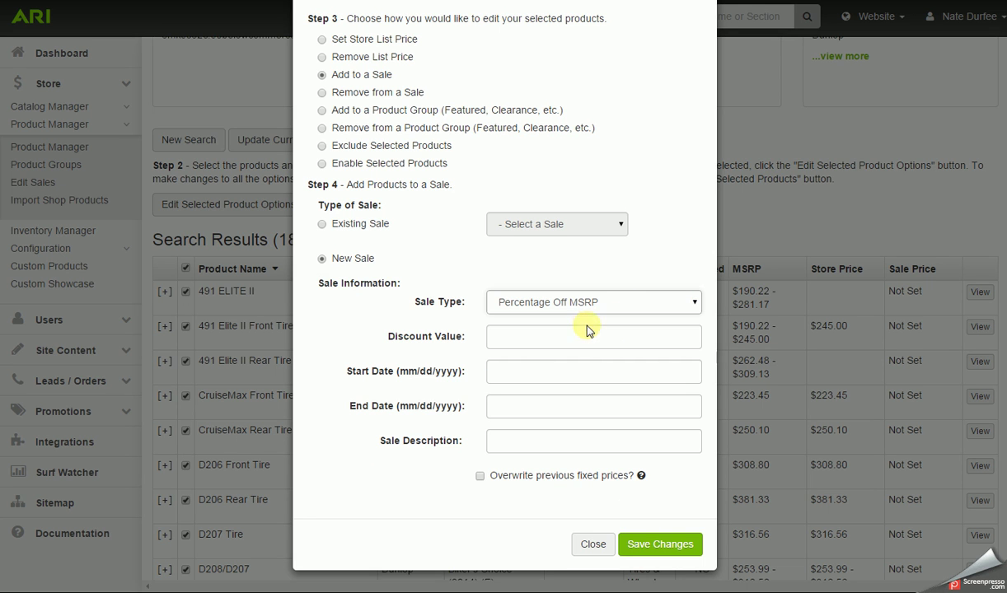
left_click(532, 339)
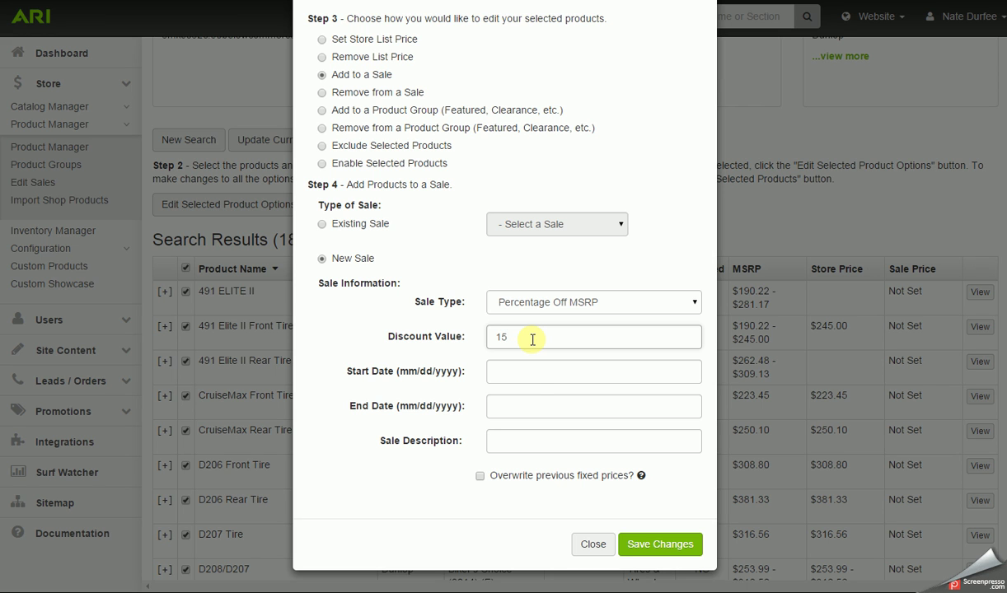
Set the new sale's start date to 10/30/2014 and its end date to 11/06/2014.
left_click(520, 373)
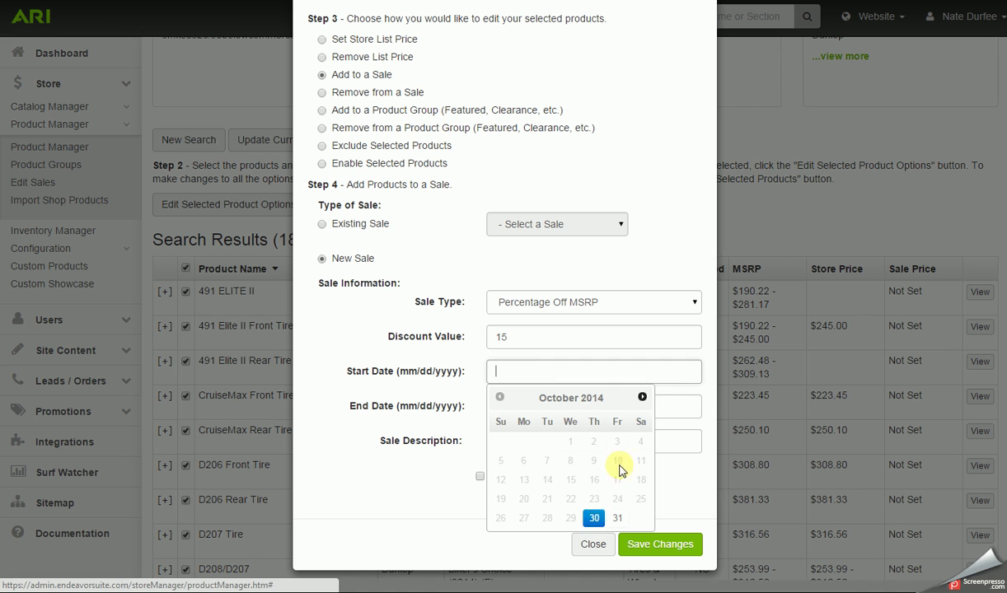
left_click(642, 397)
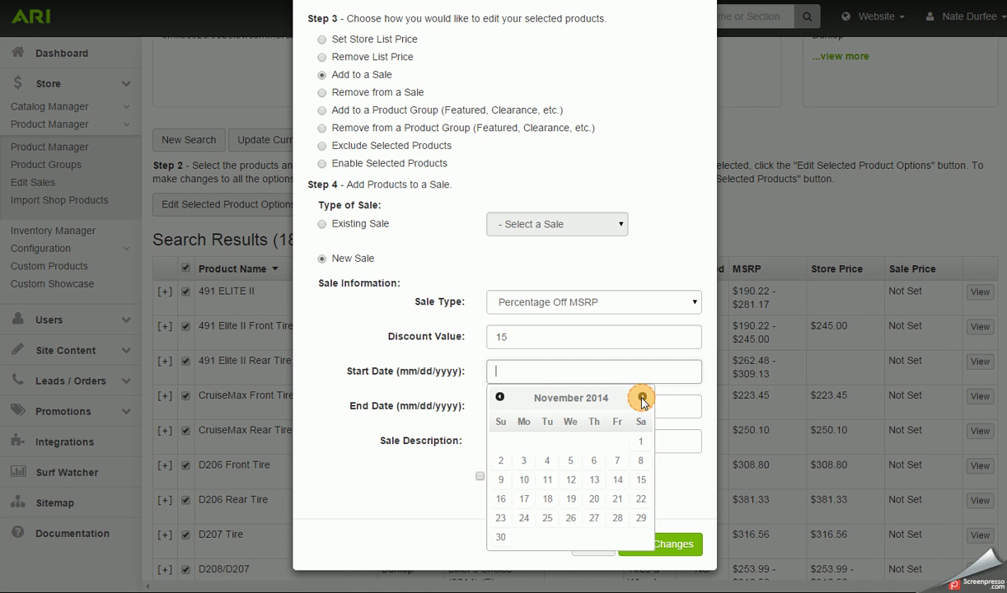
left_click(499, 397)
left_click(594, 519)
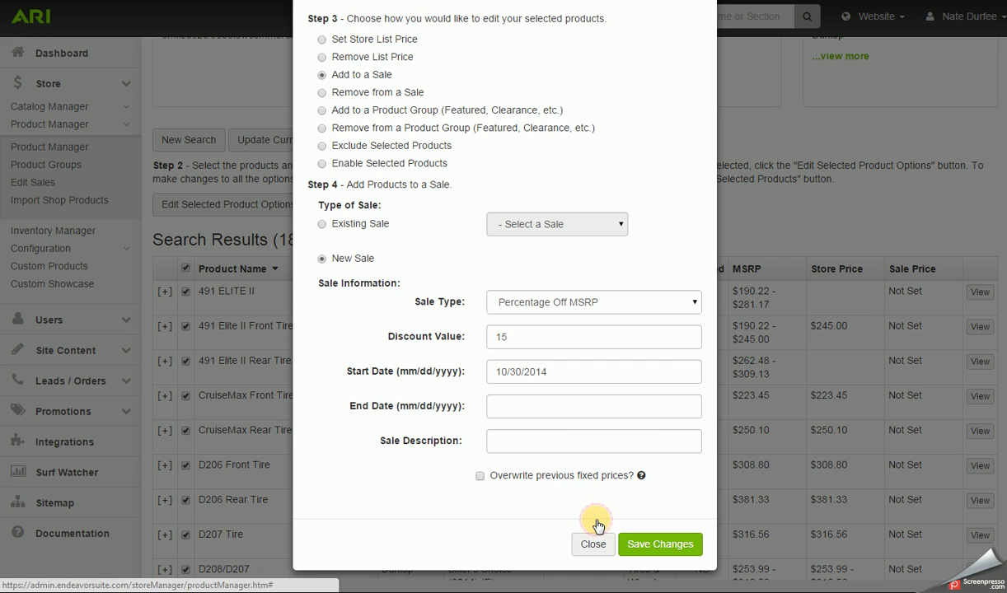
left_click(536, 407)
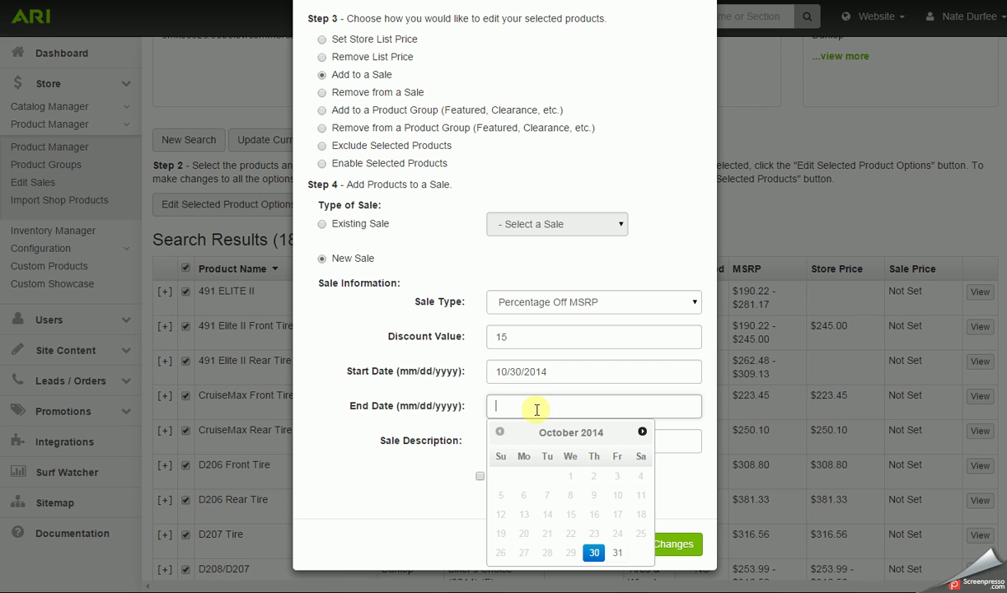
left_click(642, 434)
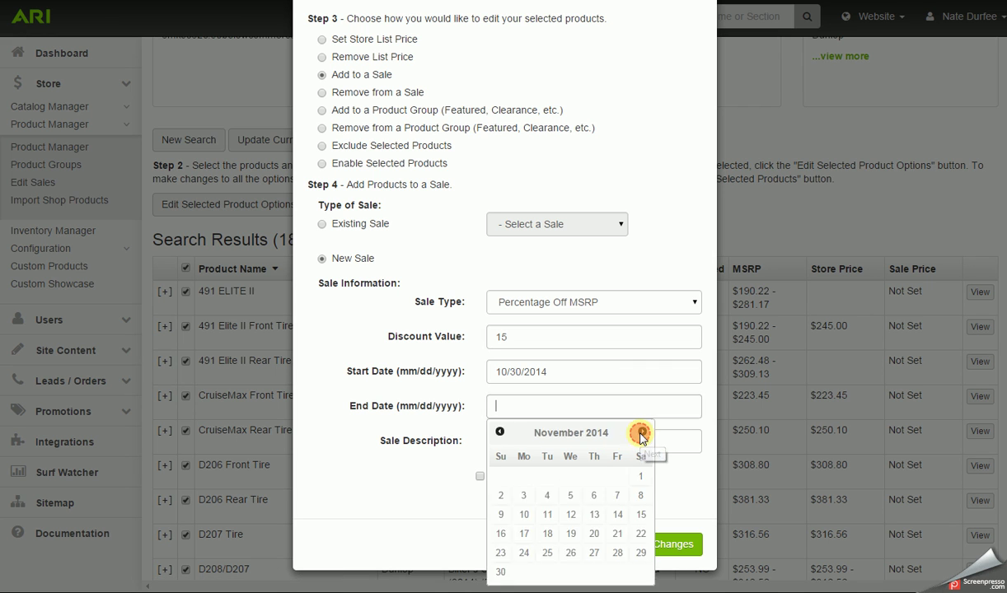
left_click(593, 495)
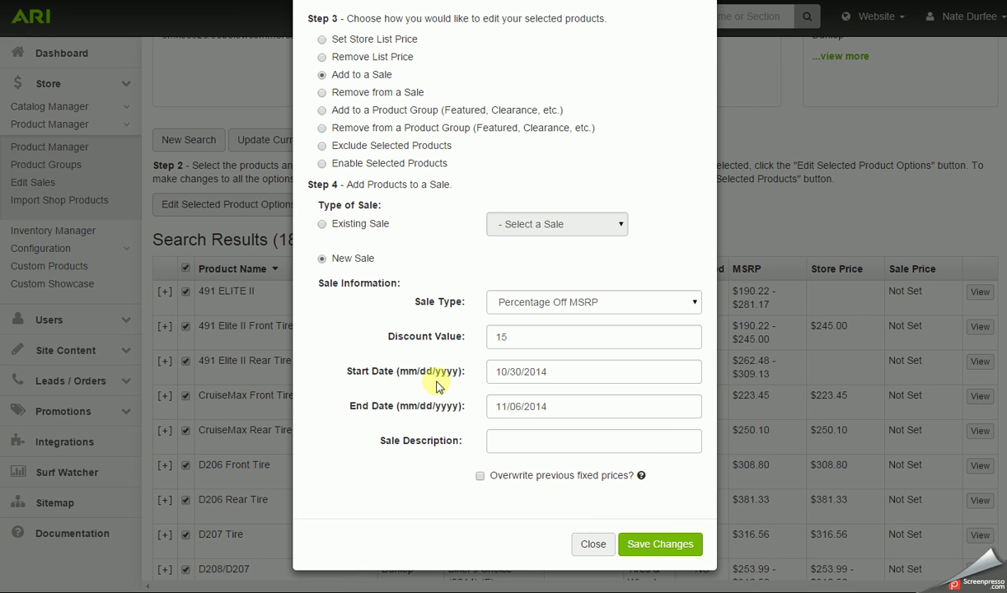
Enter "Dunlop Tire Sale" as the sale description and save the sale for the selected products.
left_click(518, 442)
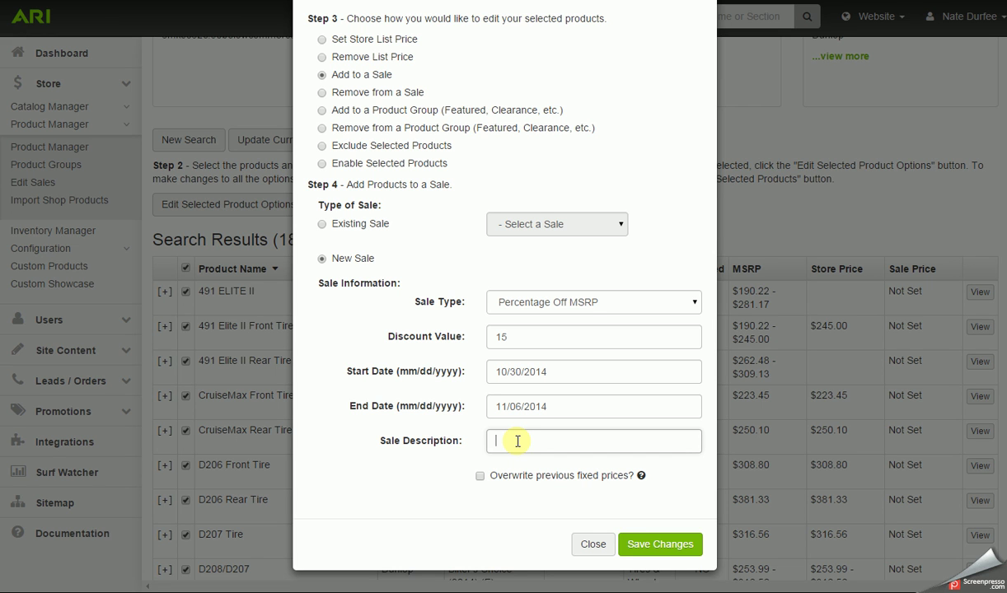
type("Dunlop Tire Sale")
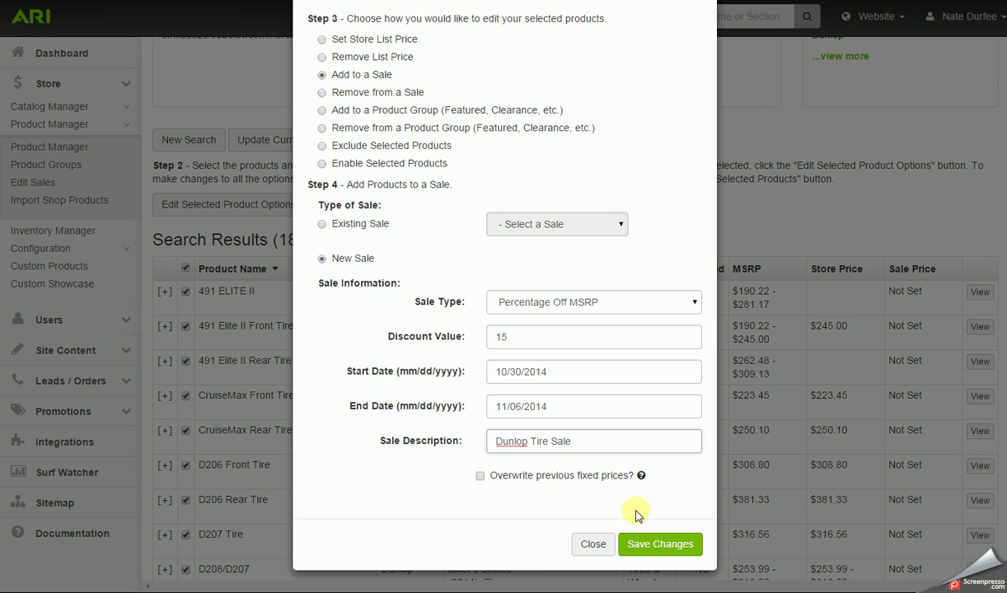
left_click(649, 544)
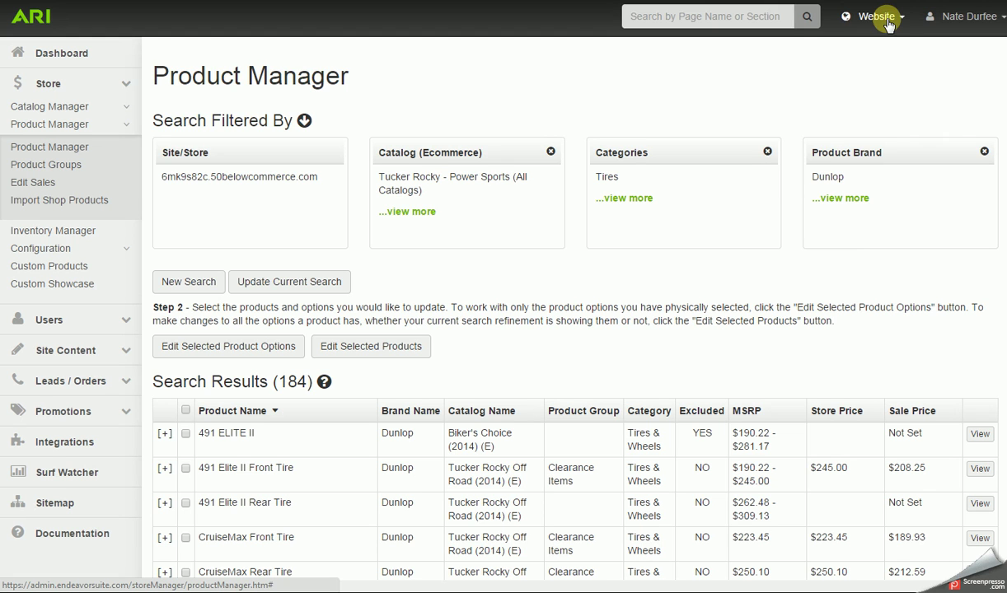
Publish the website changes to the store site.
left_click(888, 24)
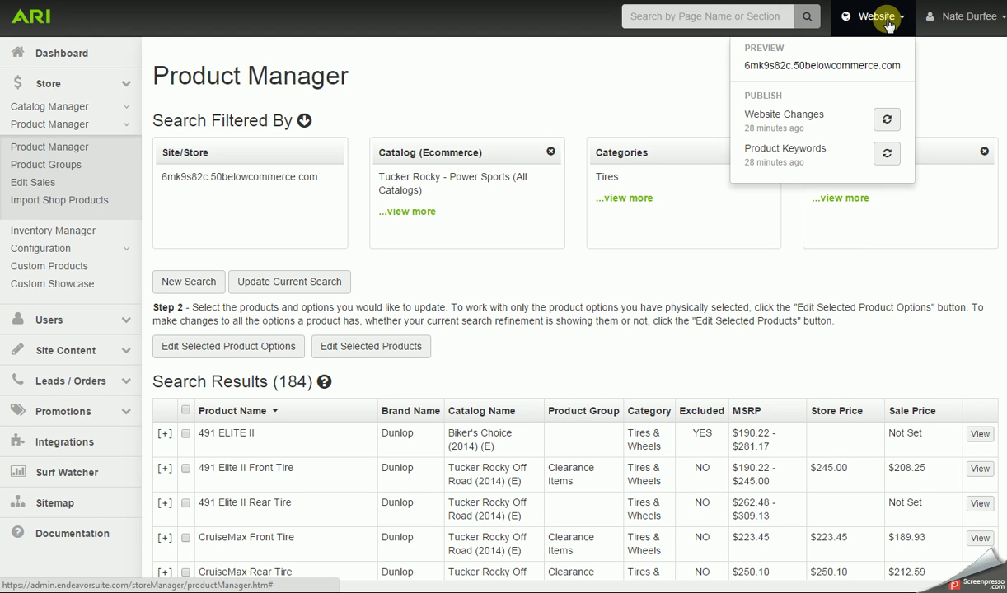
left_click(886, 120)
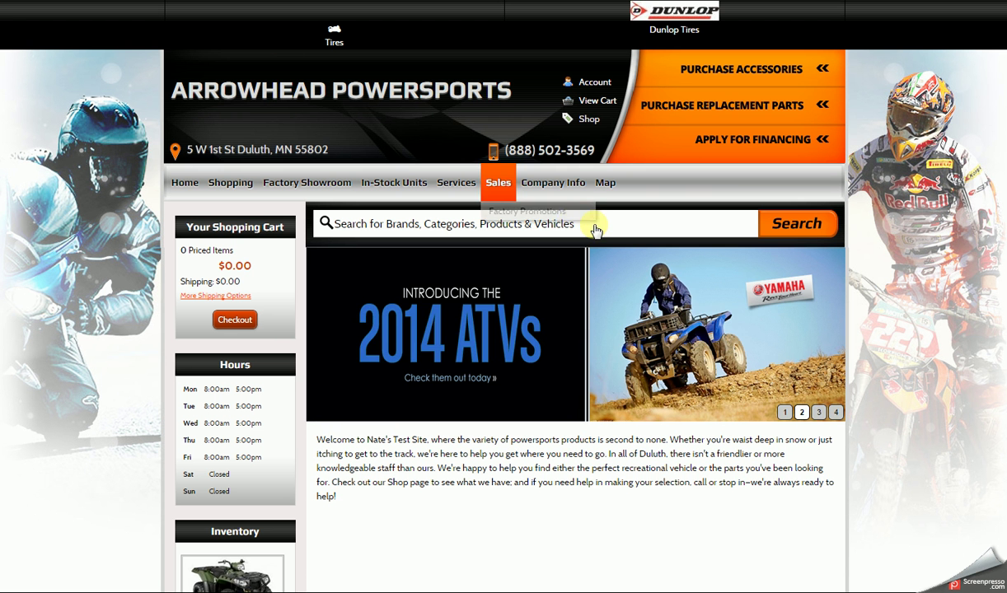
Switch to the Arrowhead Powersports storefront, search for "dunlop tires" and look through the results for sale markings.
left_click(597, 226)
type("dunlop tires")
left_click(790, 224)
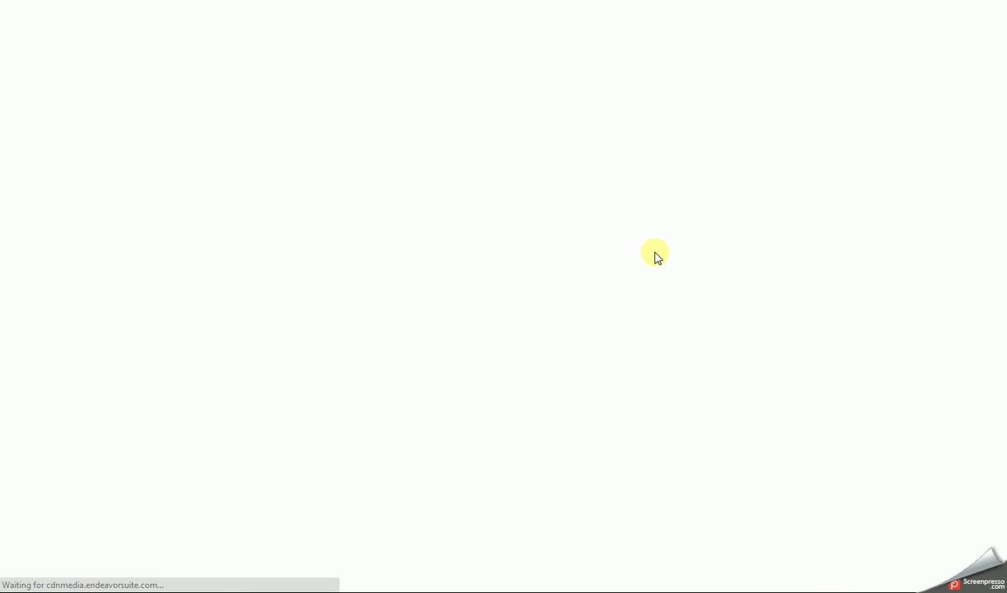
scroll(636, 263, "down", 1)
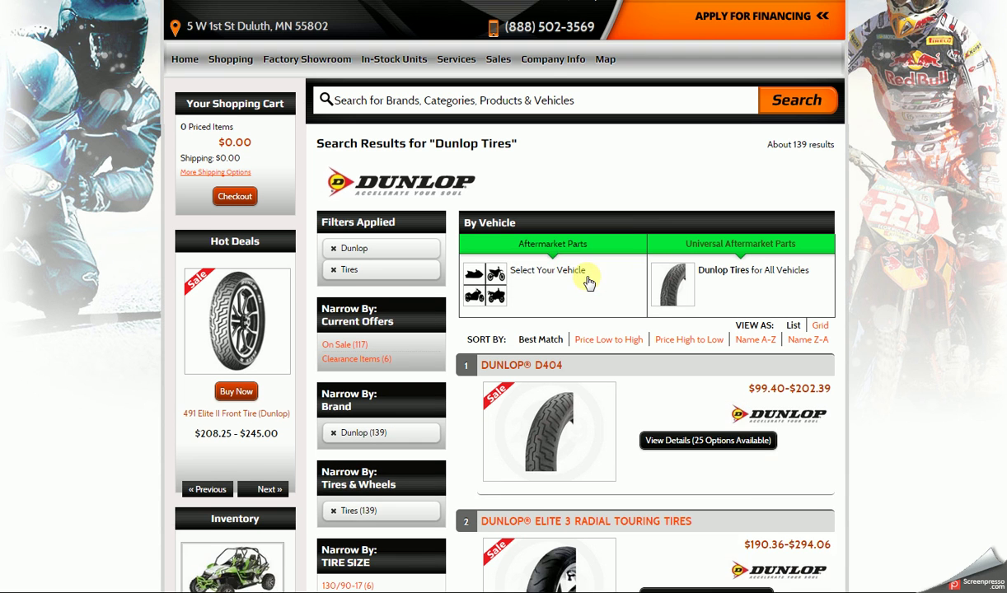
scroll(580, 269, "down", 1)
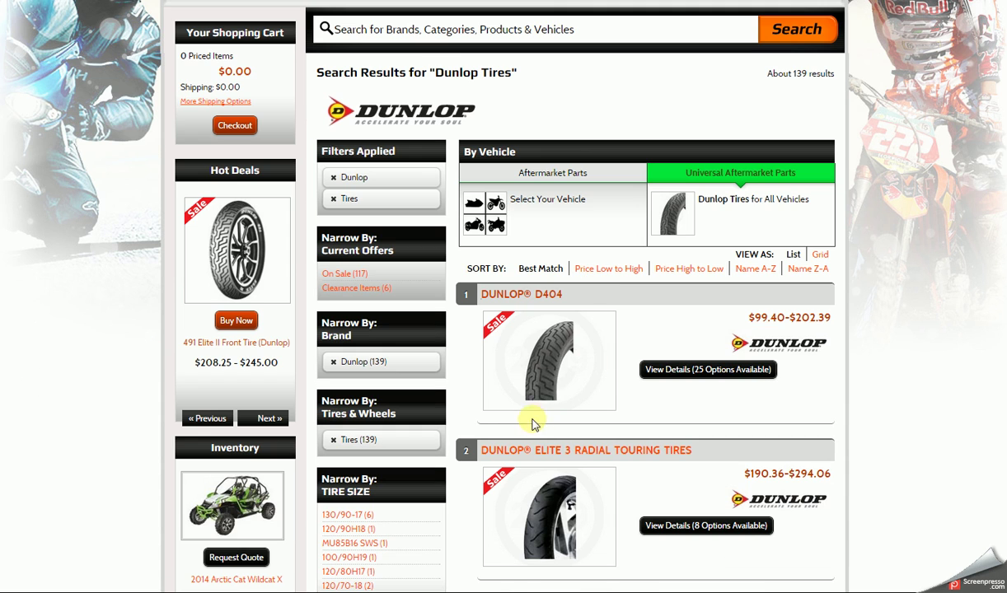
Open the Dunlop D404 product page and examine its sale notice, prices and available options.
left_click(524, 356)
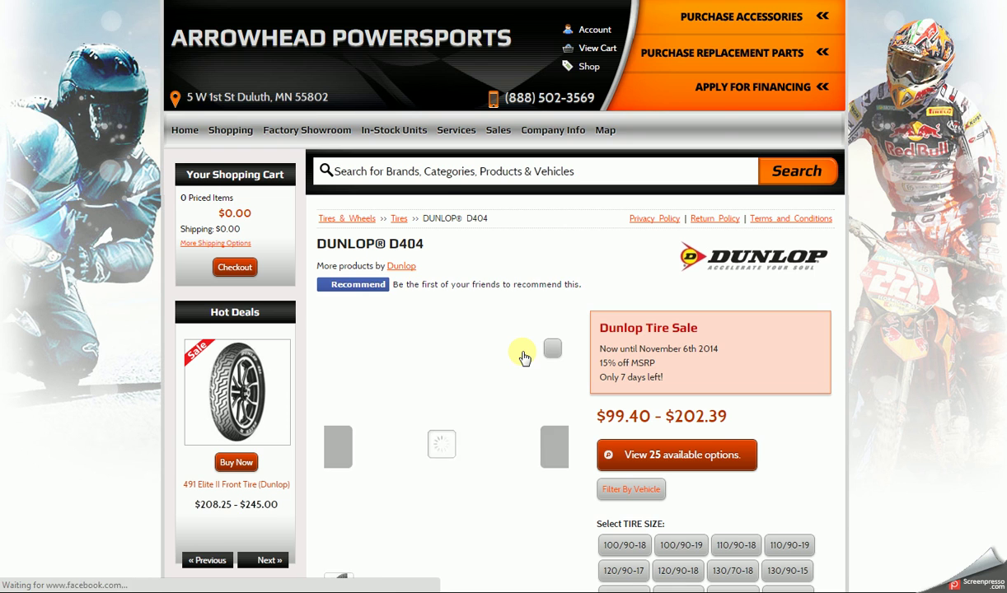
scroll(524, 342, "down", 3)
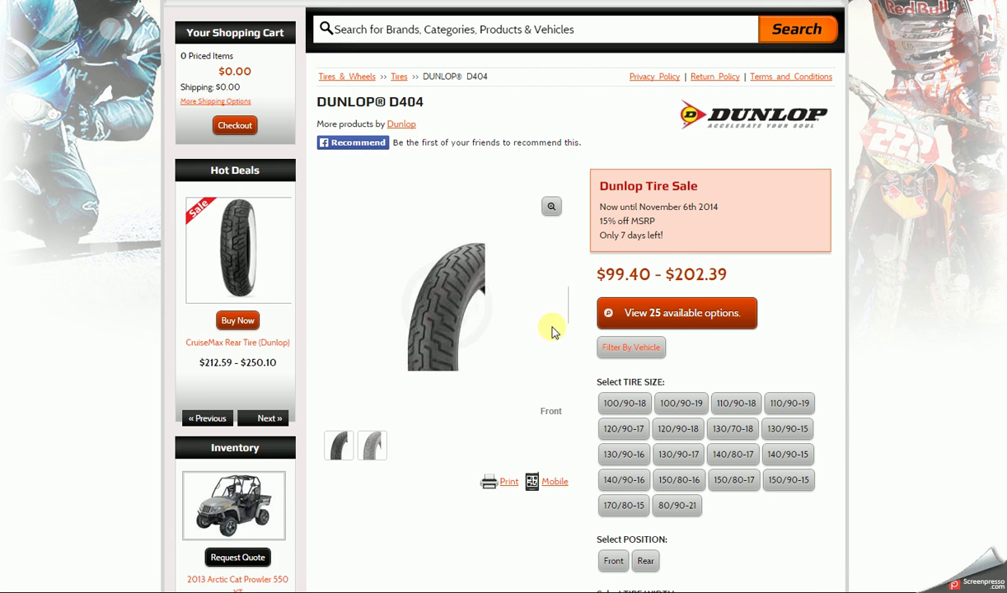
scroll(550, 330, "down", 4)
scroll(550, 330, "down", 10)
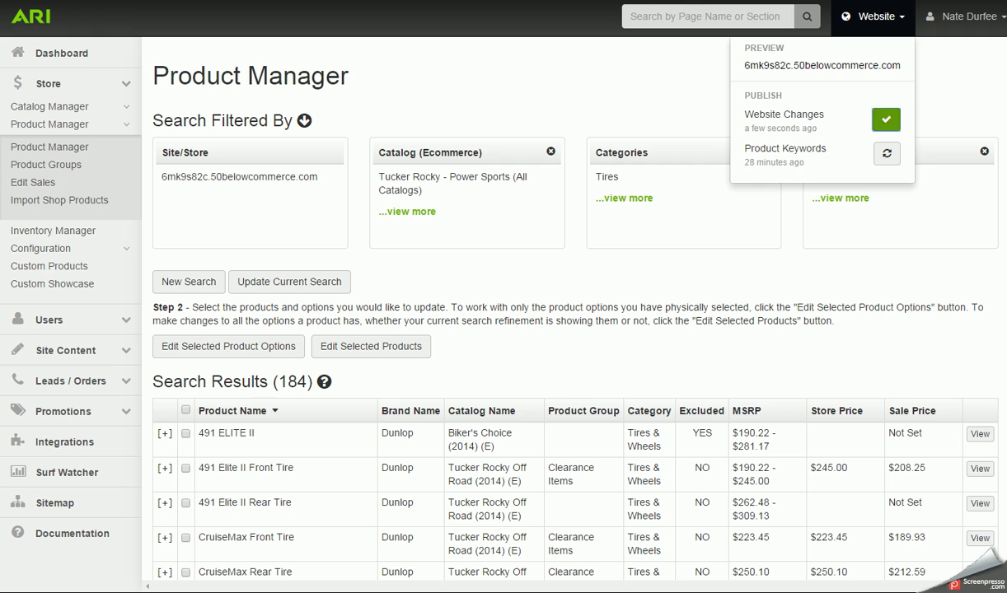
Return to the Product Manager, start a new search and filter the ecommerce catalog by Parts Unlimited - Power Sports.
left_click(680, 297)
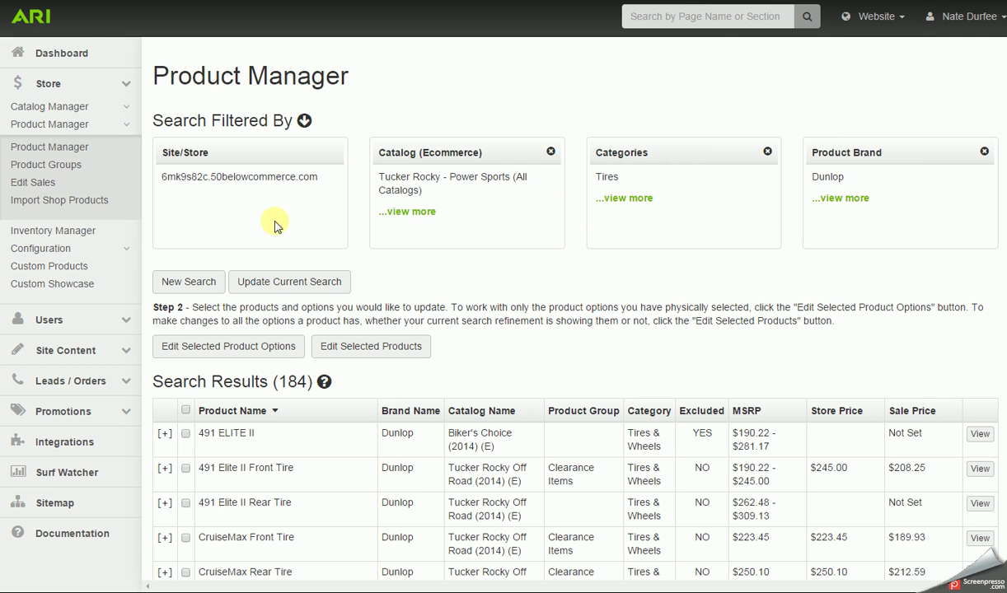
left_click(196, 283)
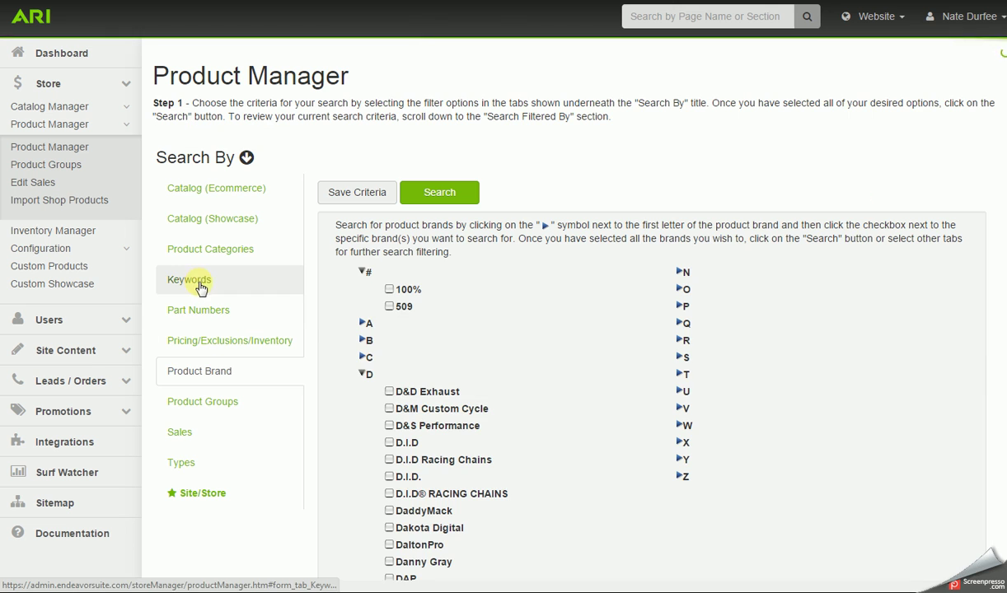
left_click(361, 375)
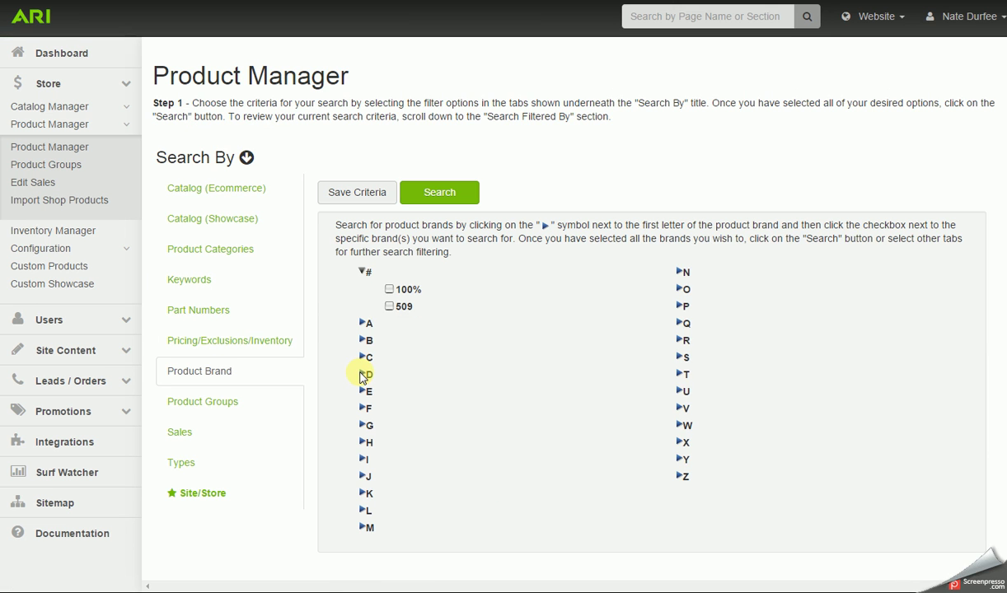
left_click(221, 196)
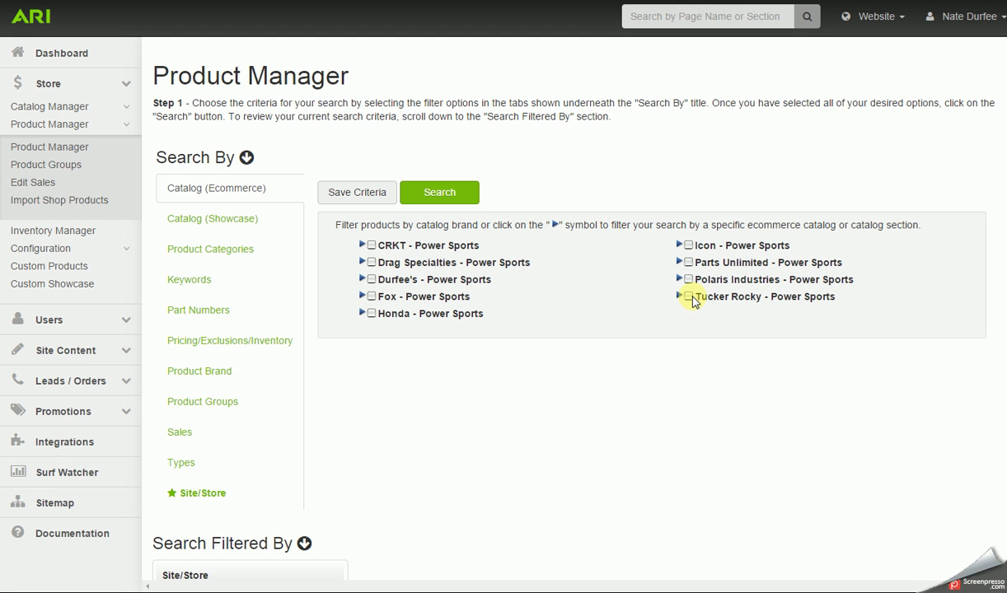
left_click(688, 262)
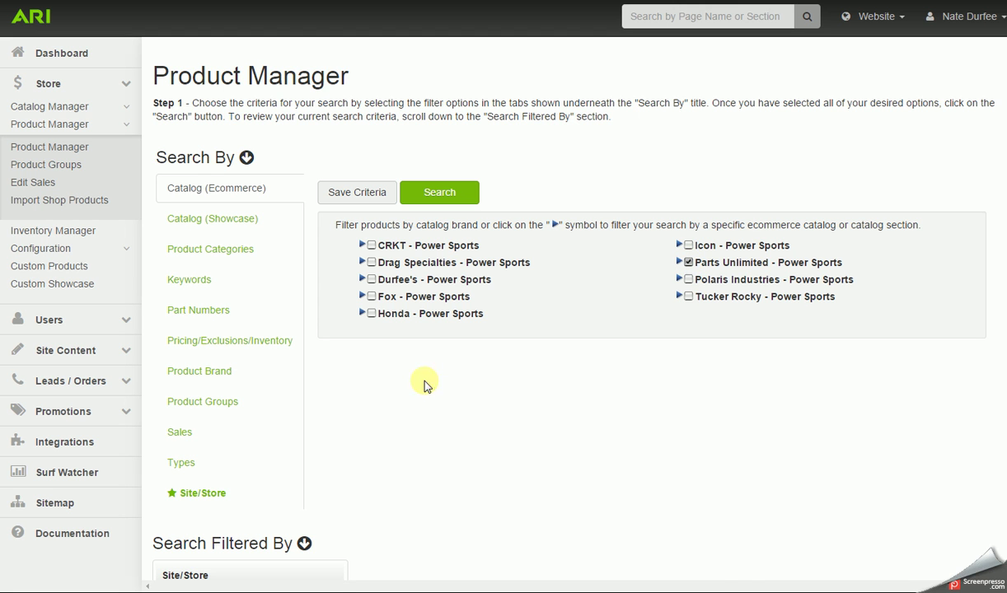
Add the Tires sub-category under Tires & Wheels to the new search's category filter.
left_click(250, 249)
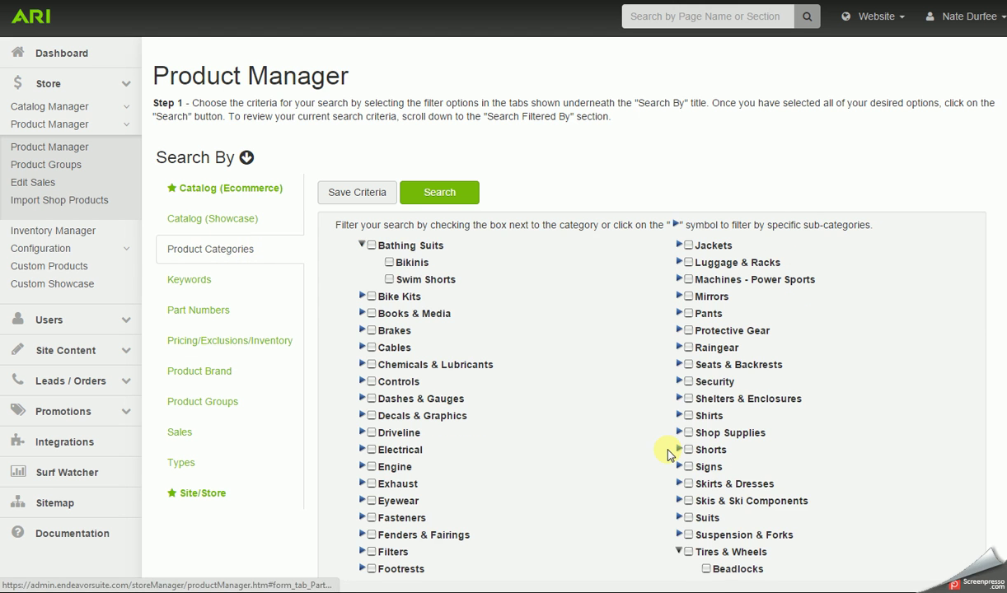
scroll(679, 455, "down", 7)
left_click(706, 376)
scroll(626, 396, "up", 4)
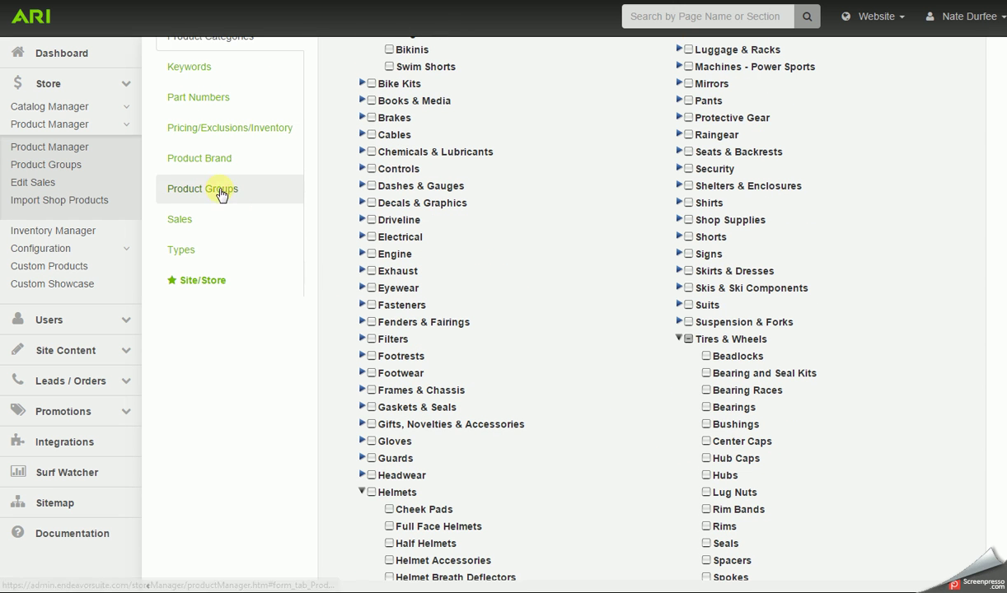
Add Dunlop to the product brand filter and run the search with the Parts Unlimited catalog and Tires category.
left_click(208, 159)
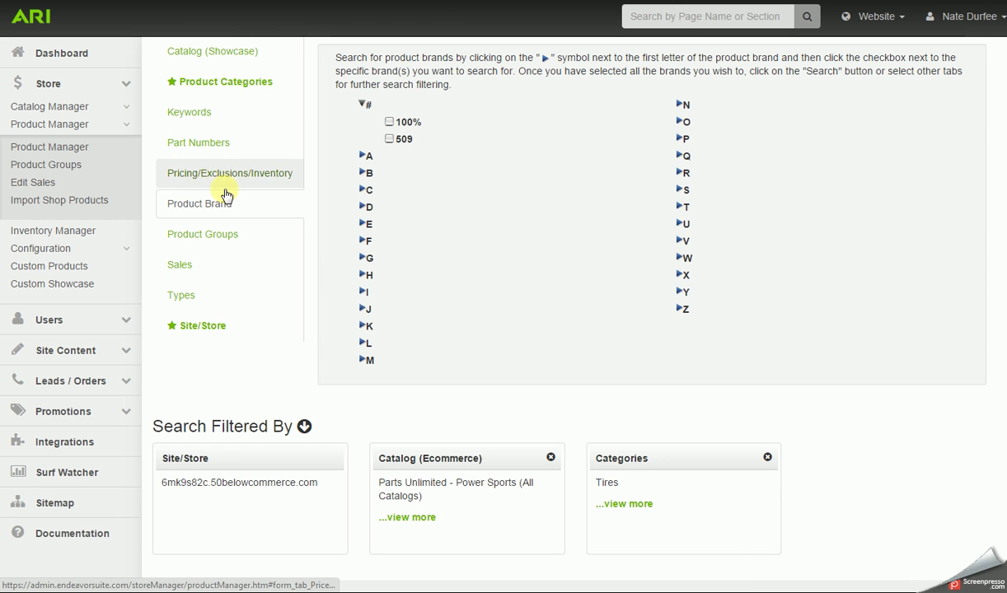
left_click(366, 207)
scroll(364, 442, "down", 10)
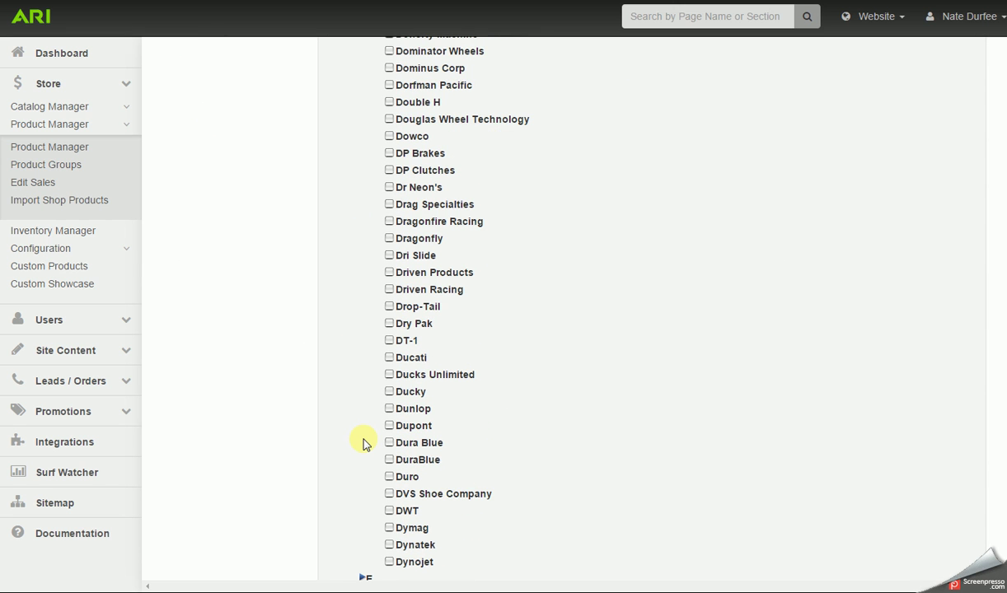
left_click(389, 408)
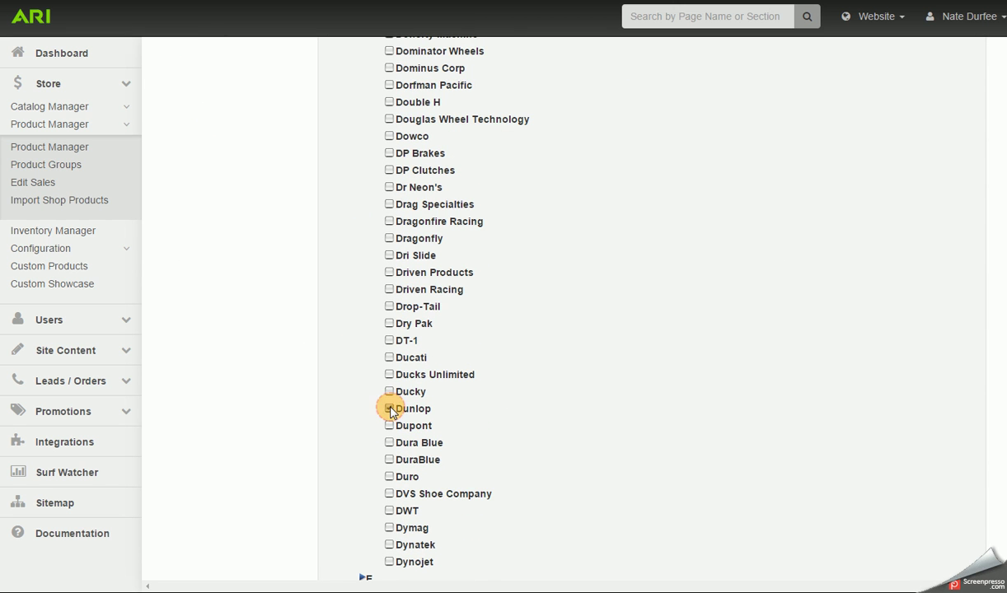
scroll(389, 417, "up", 10)
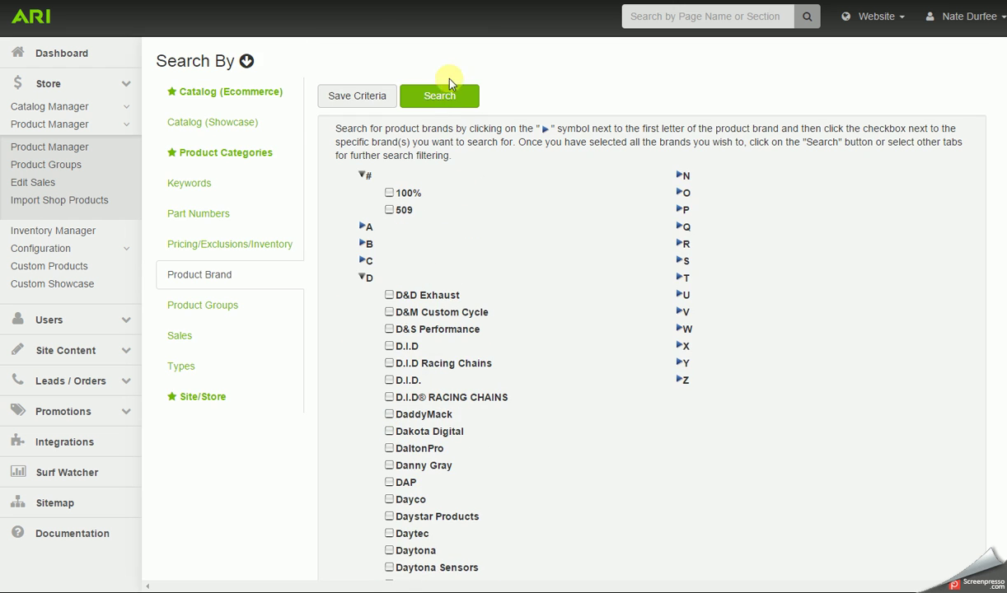
left_click(439, 95)
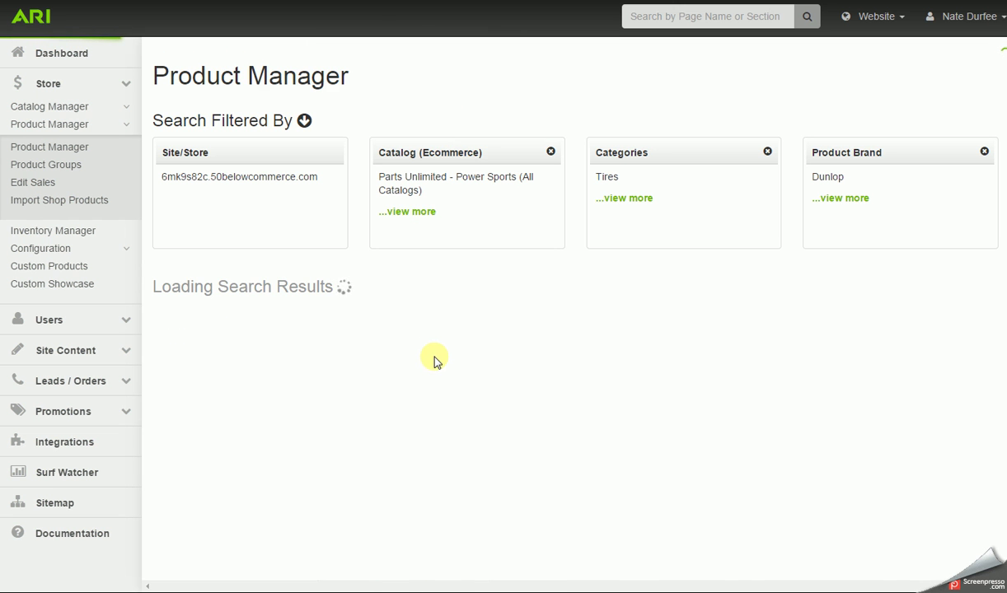
Select all the Dunlop tires in the search results and exclude the selected products from the site.
scroll(403, 371, "down", 1)
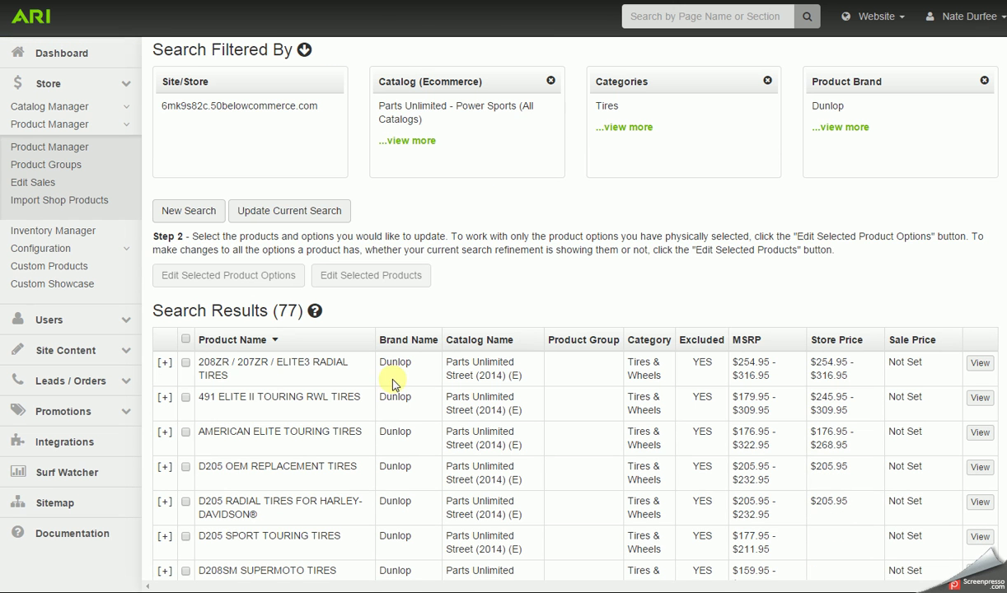
left_click(187, 340)
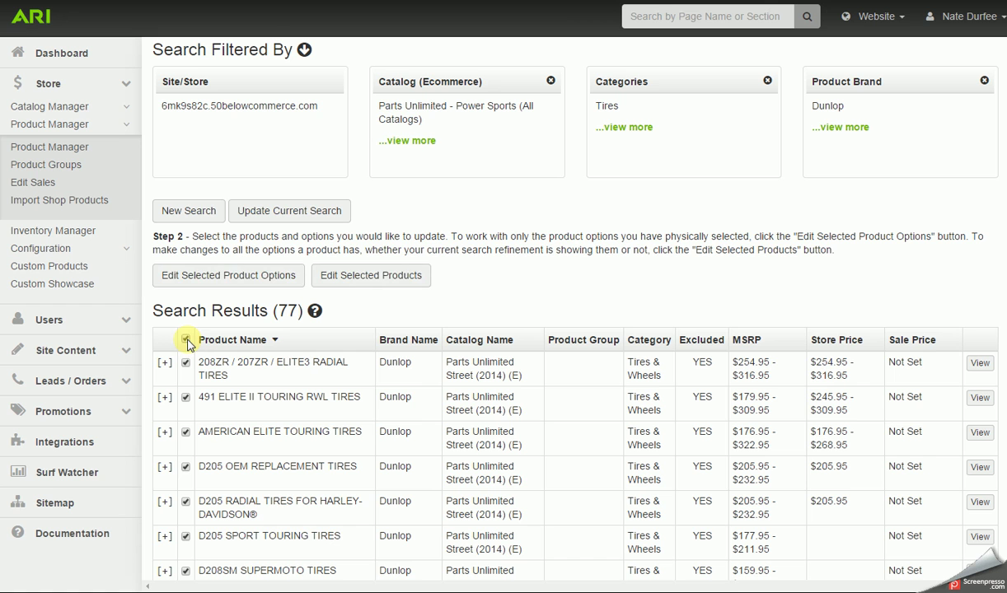
left_click(357, 276)
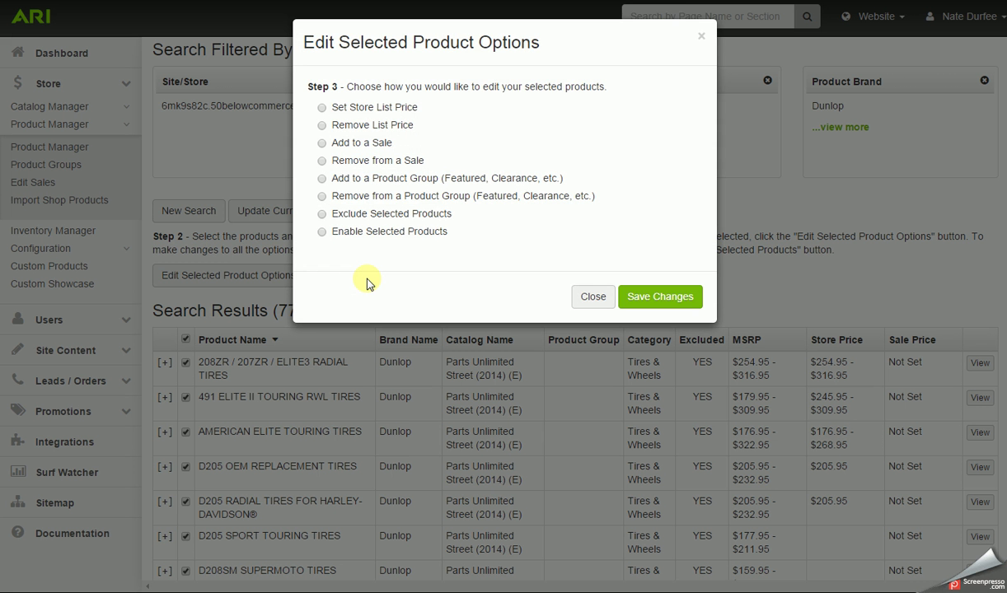
left_click(322, 214)
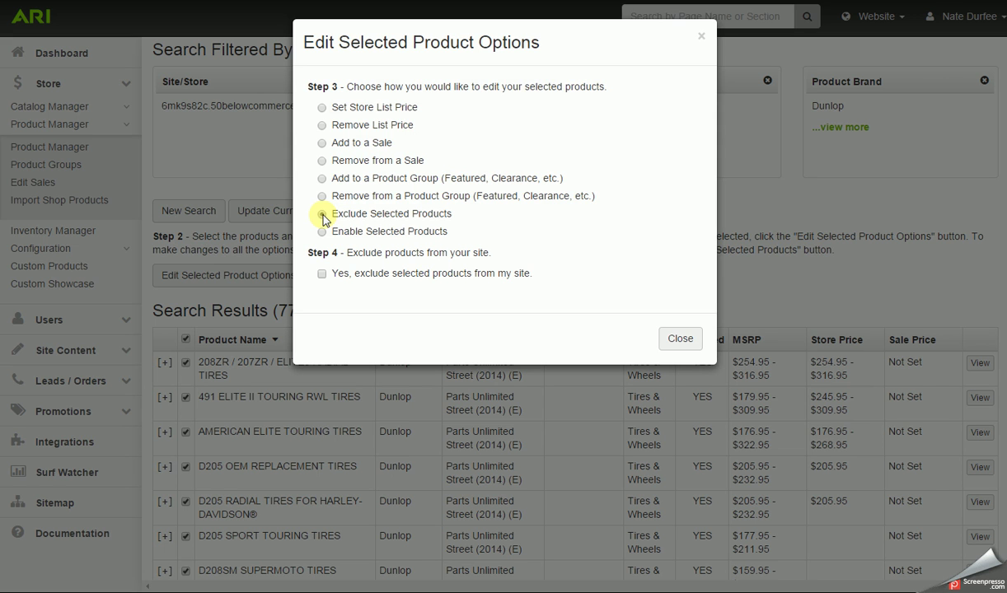
left_click(321, 274)
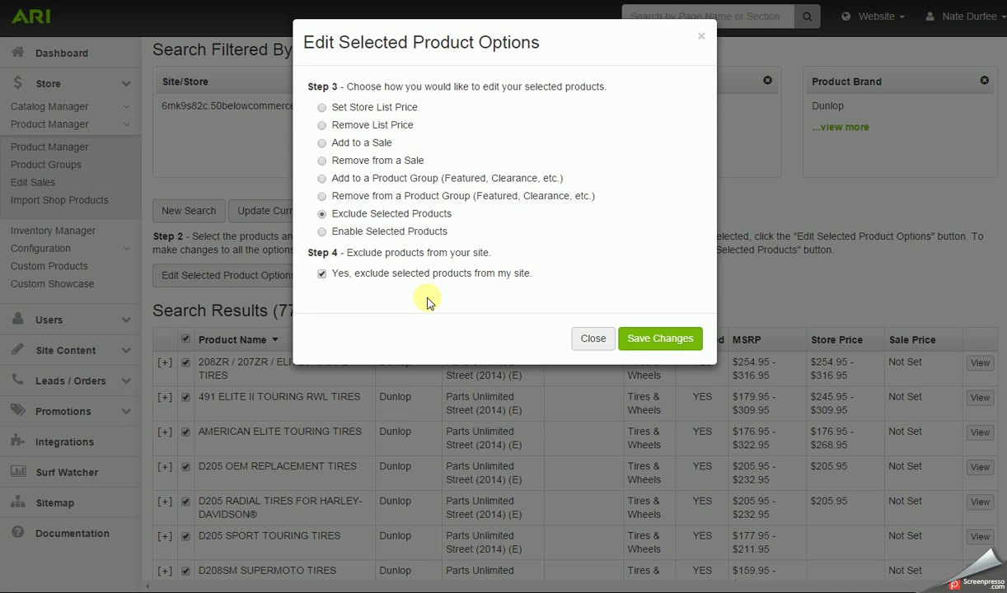
left_click(662, 344)
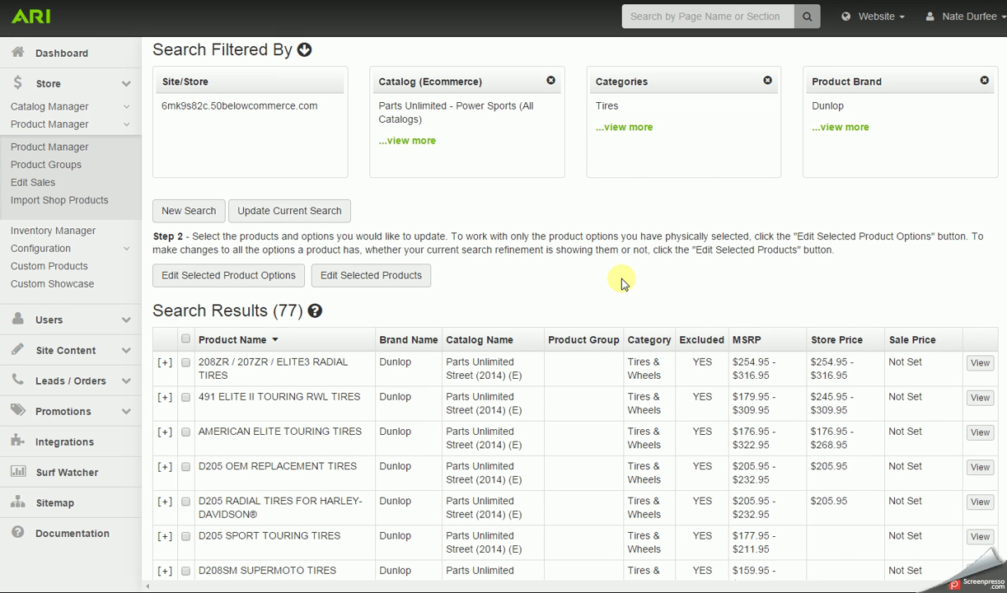
Review the Excluded values, then enable 208ZR / 207ZR / ELITE3 RADIAL TIRES and 491 ELITE II TOURING RWL TIRES on the site.
scroll(656, 292, "down", 1)
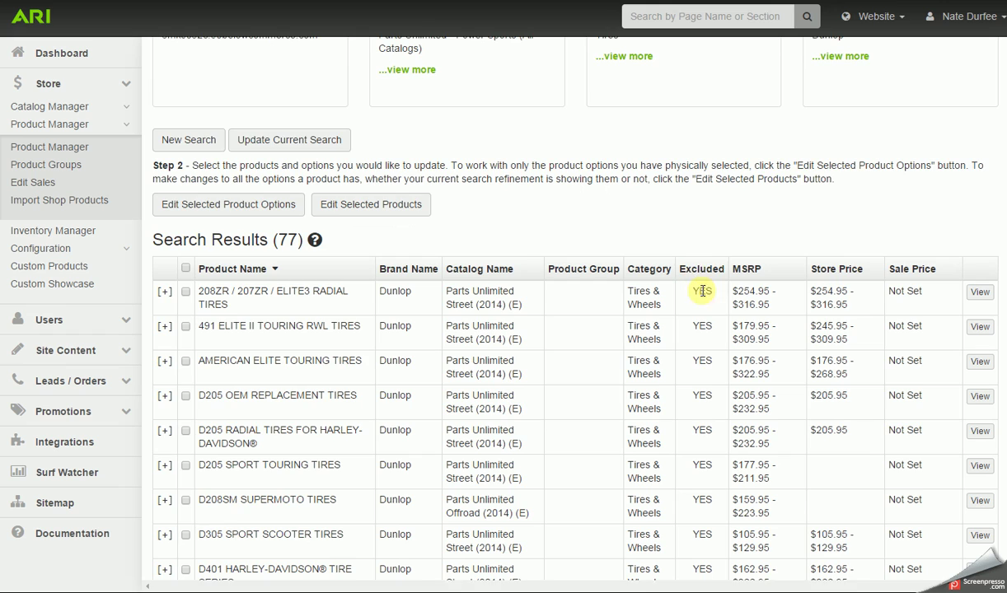
scroll(702, 355, "down", 5)
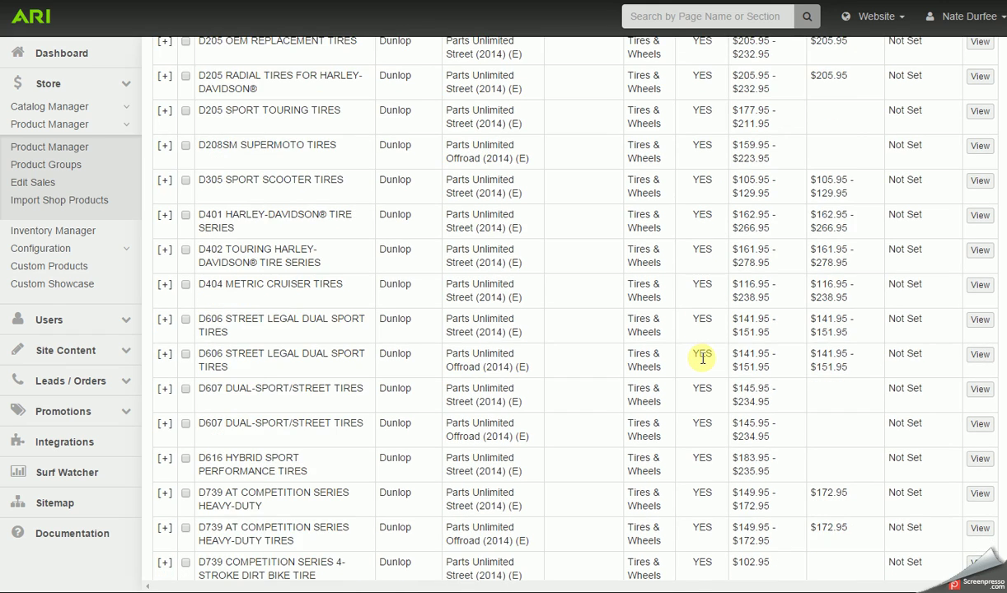
scroll(703, 359, "down", 5)
scroll(702, 355, "up", 10)
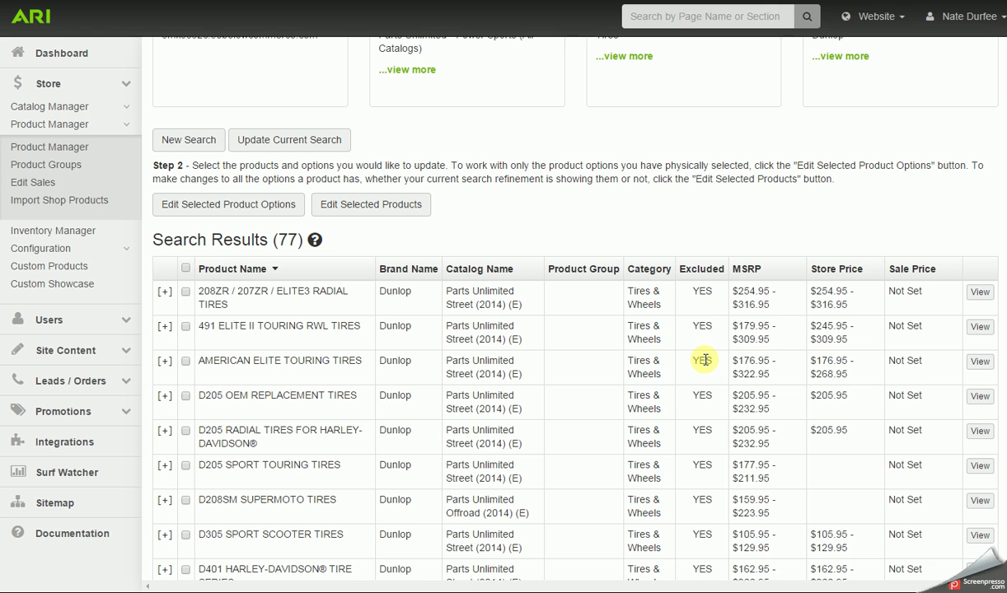
left_click(185, 292)
left_click(186, 326)
left_click(347, 207)
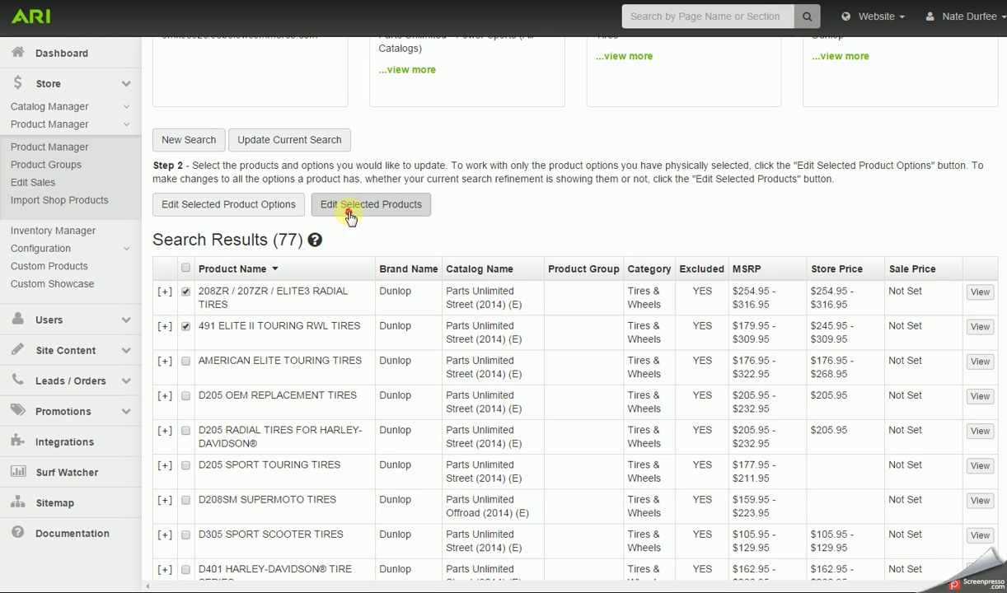
left_click(321, 231)
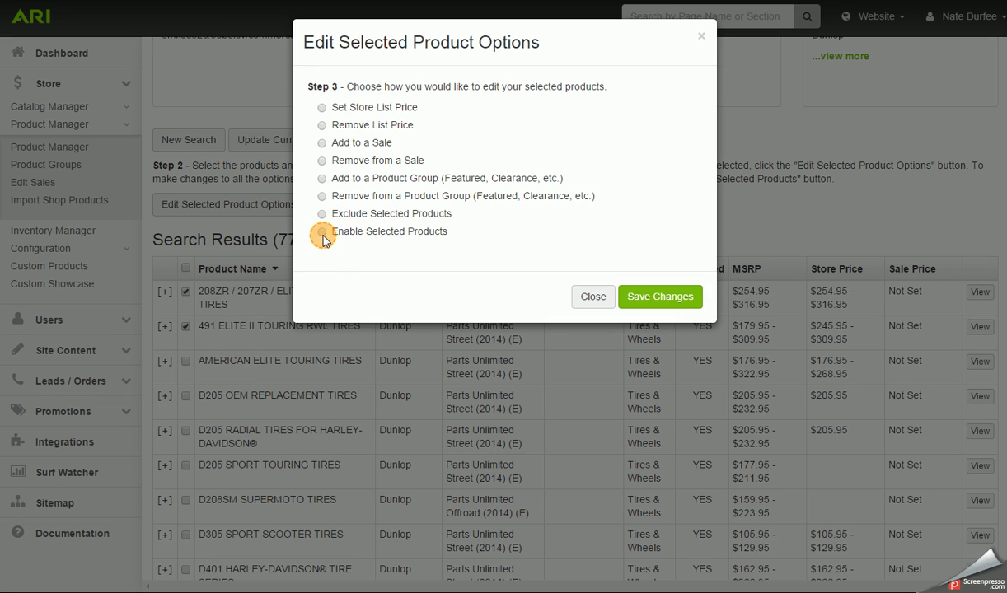
left_click(322, 274)
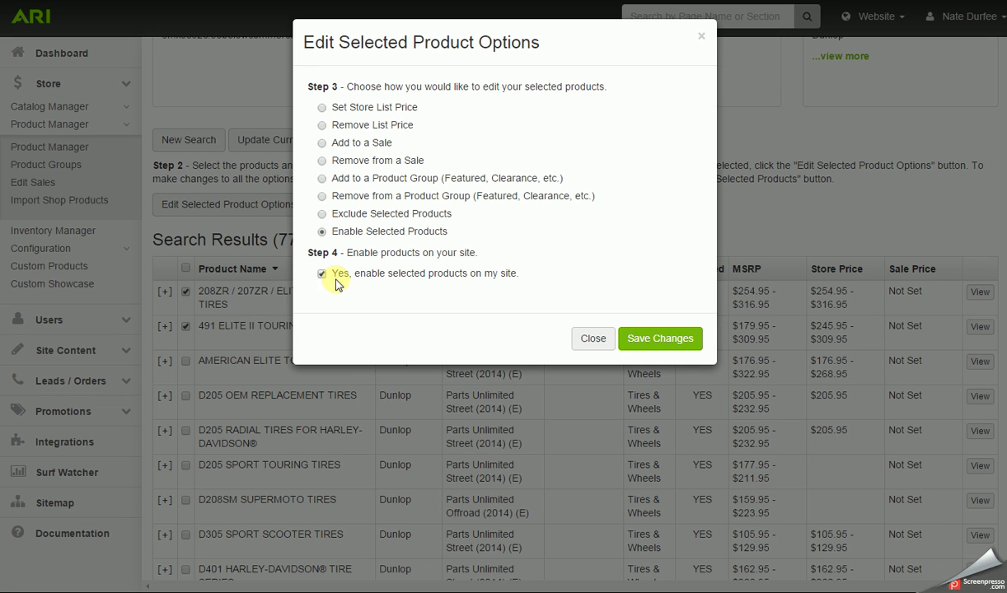
left_click(649, 348)
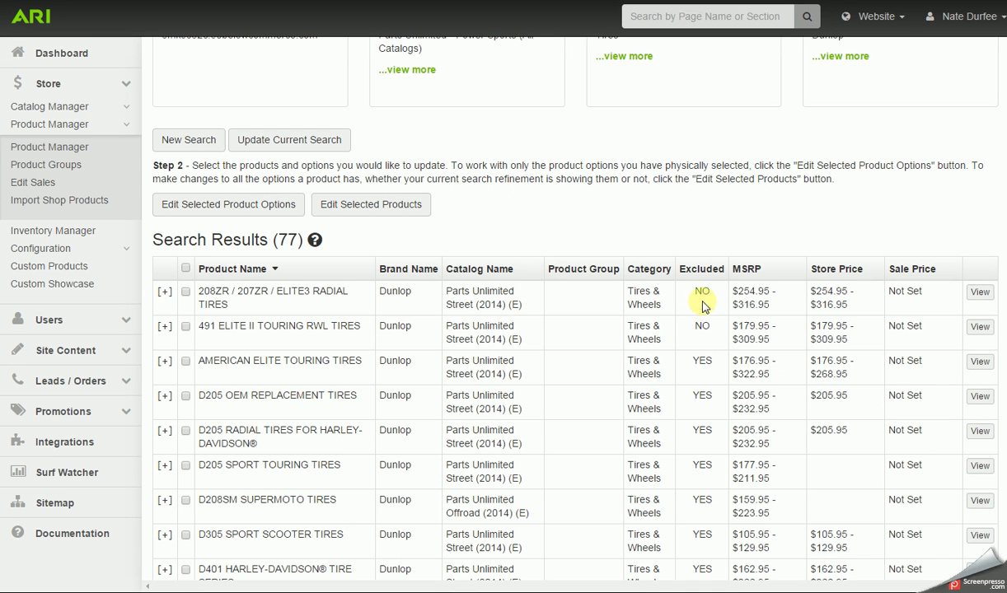
Start a new product search limited to the 2014 Polaris Industries ATV showcase catalog and run it.
scroll(669, 359, "up", 2)
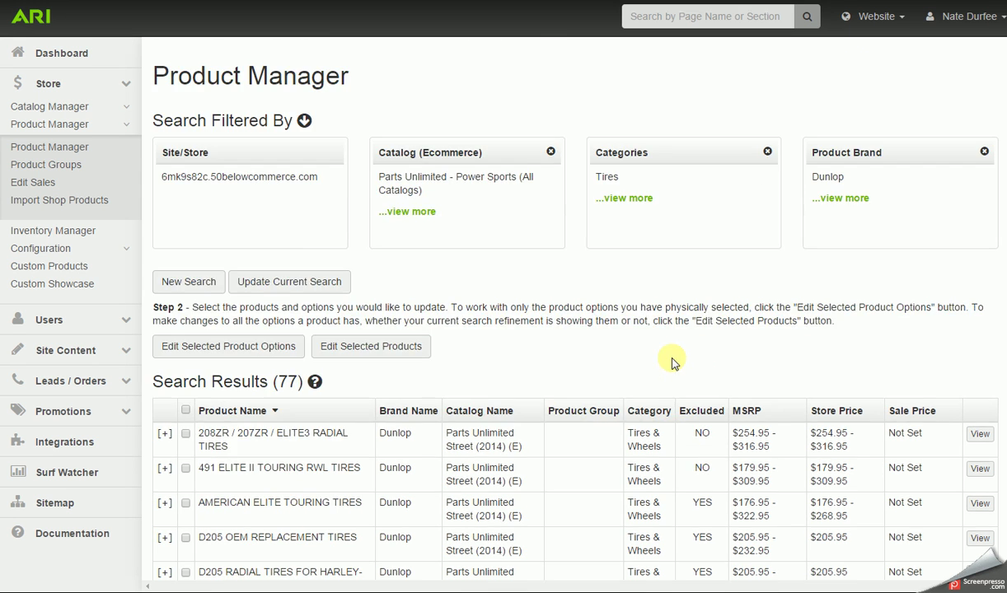
left_click(187, 281)
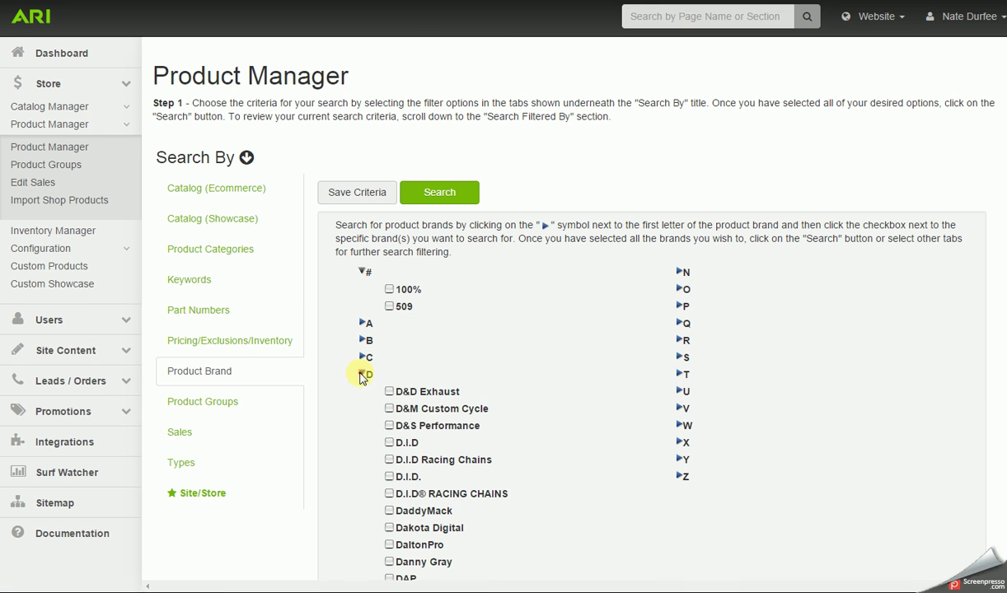
left_click(361, 375)
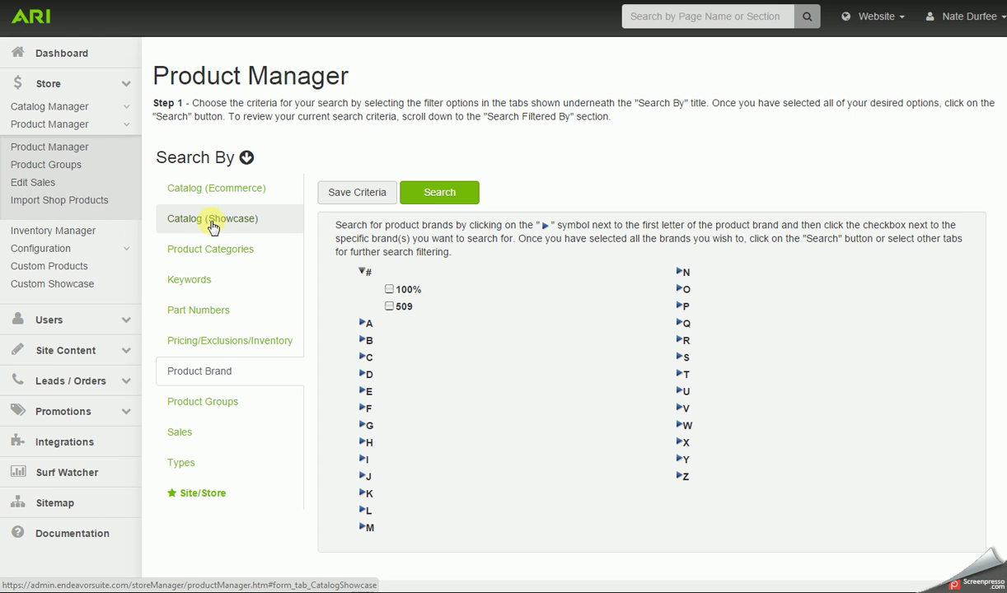
left_click(212, 222)
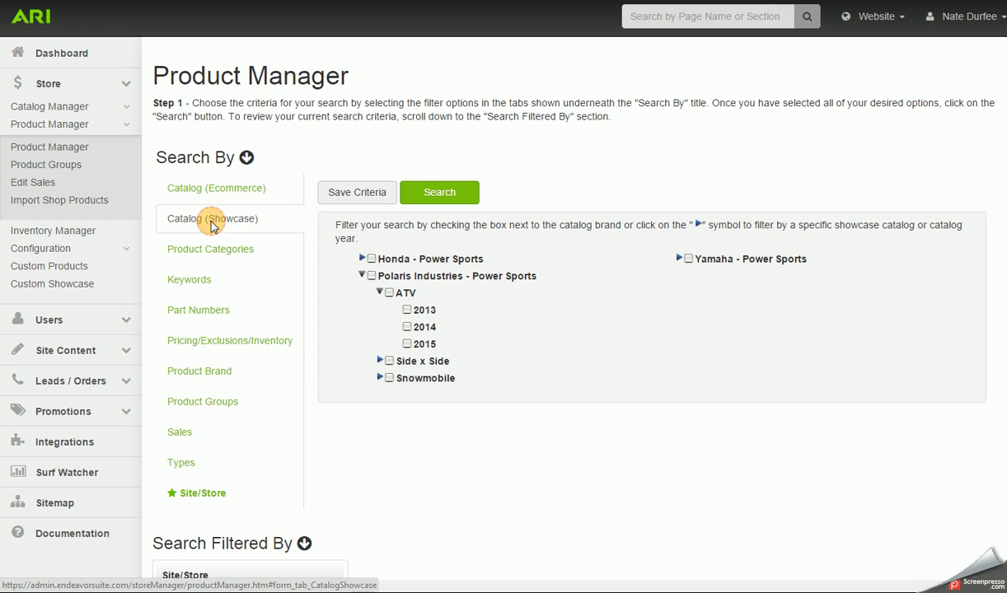
left_click(360, 276)
left_click(360, 276)
left_click(382, 293)
left_click(382, 293)
left_click(407, 327)
left_click(443, 196)
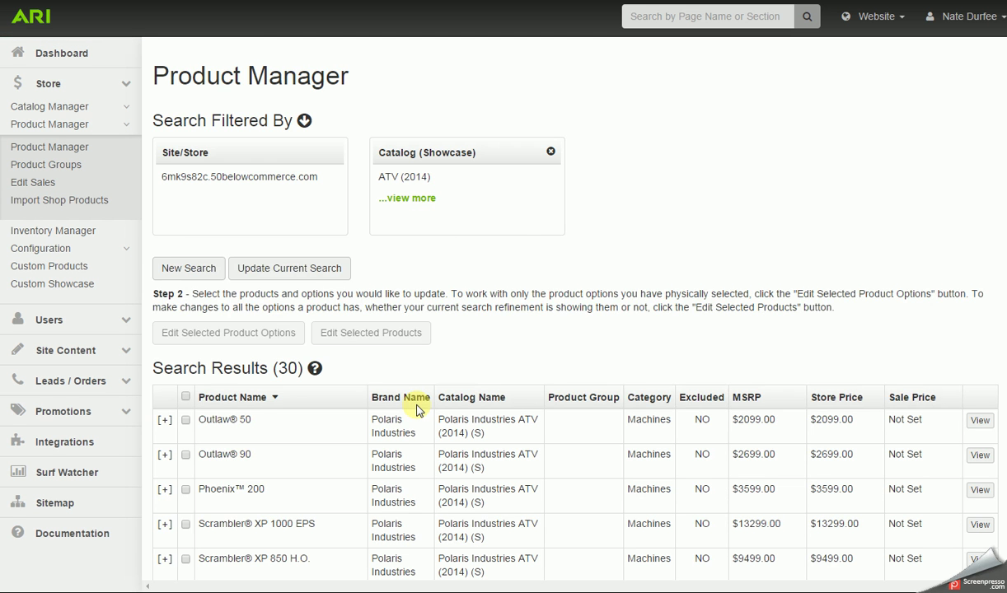
Select the Scrambler XP 1000 EPS for editing and choose to add it to a new sale.
scroll(416, 409, "down", 3)
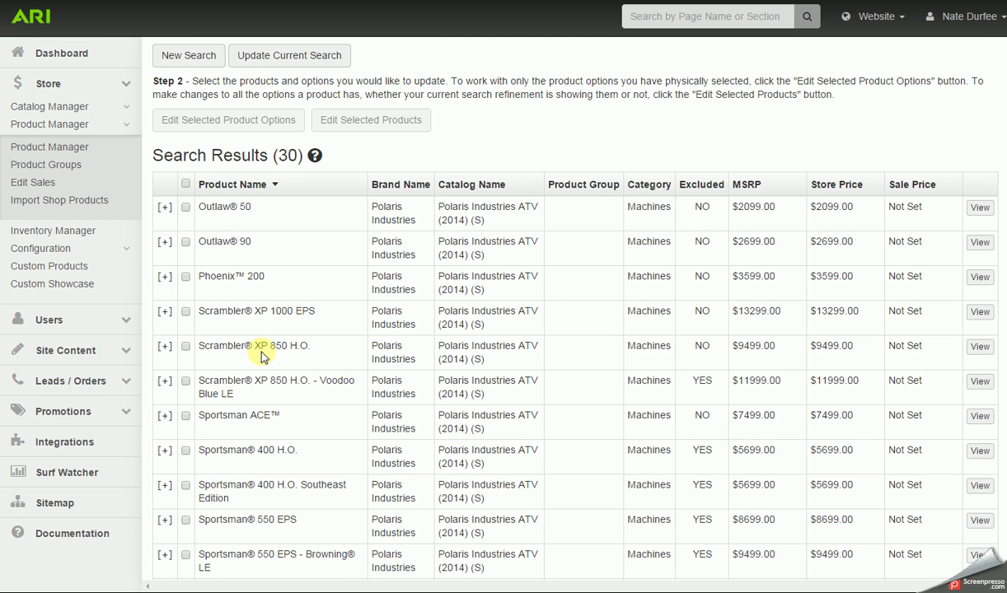
left_click(186, 313)
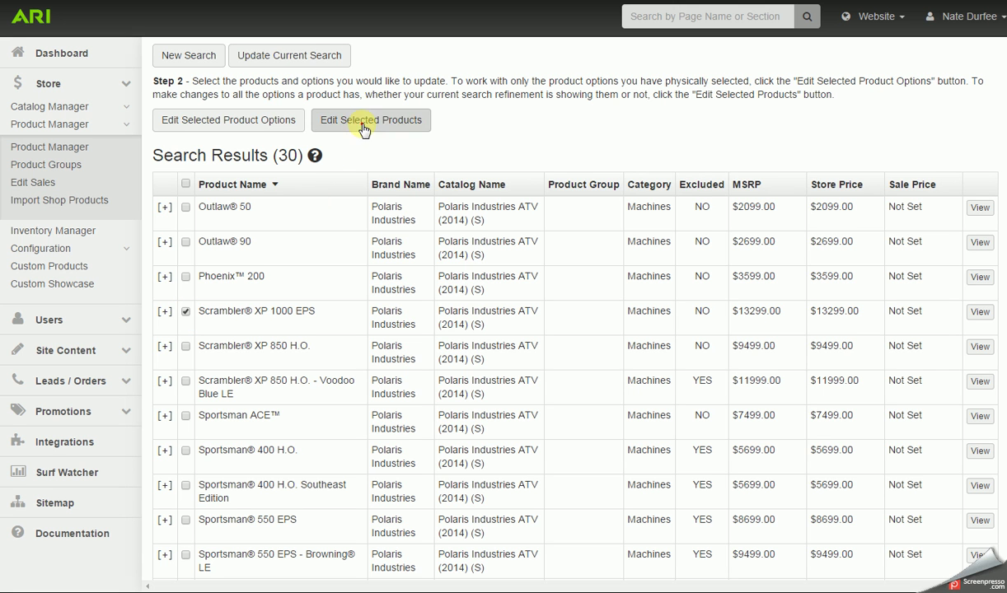
left_click(365, 126)
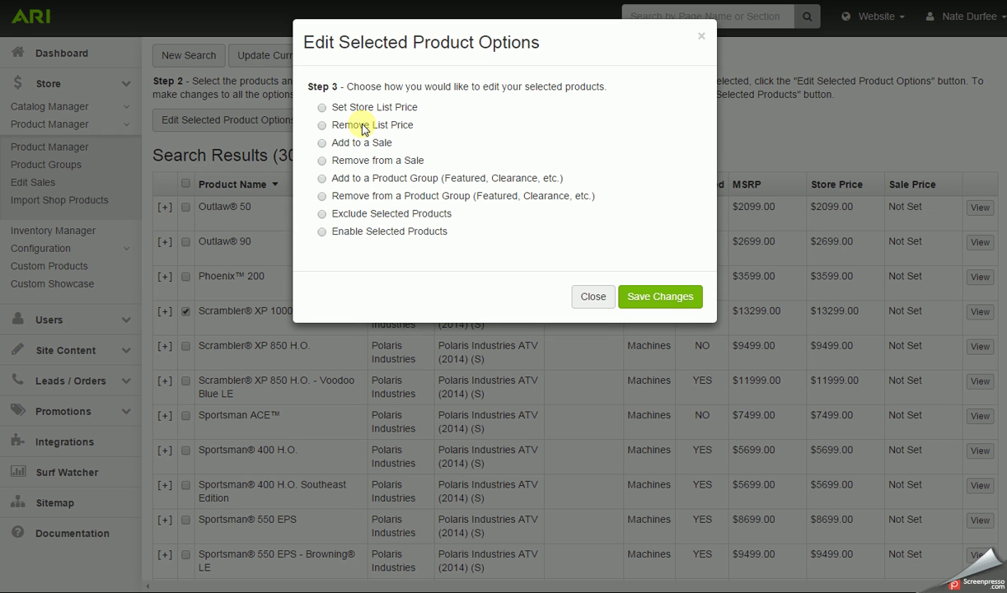
left_click(321, 143)
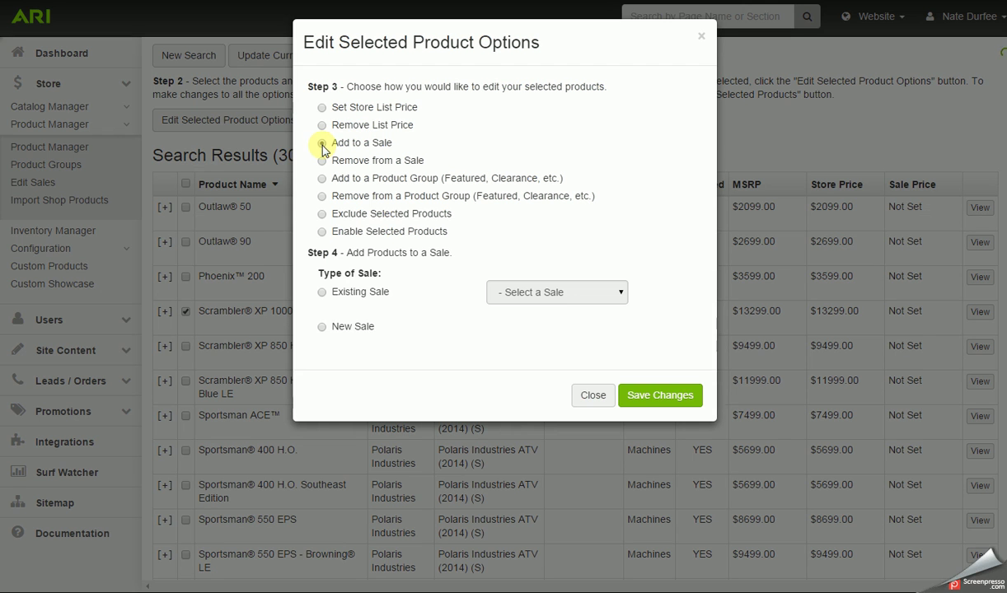
left_click(325, 330)
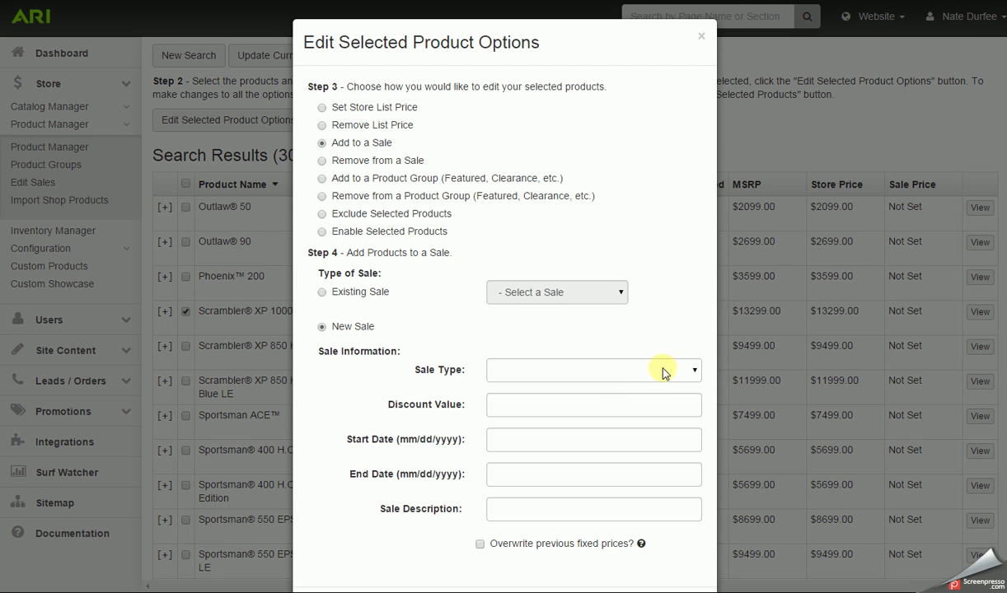
Set the new sale to Dollar Off MSRP with a discount value of 300, running from 10/30/2014 to 12/31/2014.
left_click(694, 368)
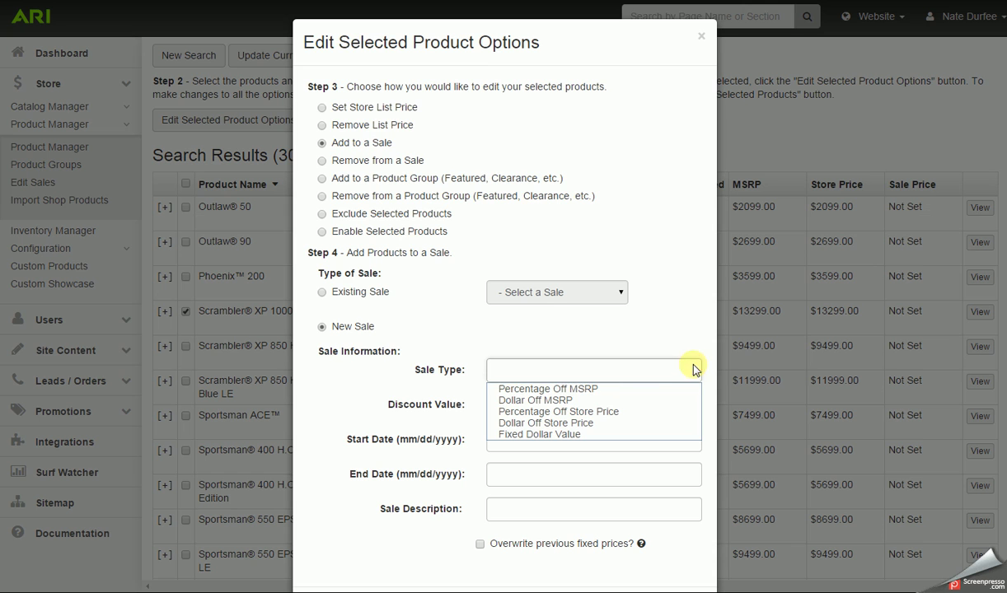
left_click(560, 401)
left_click(541, 403)
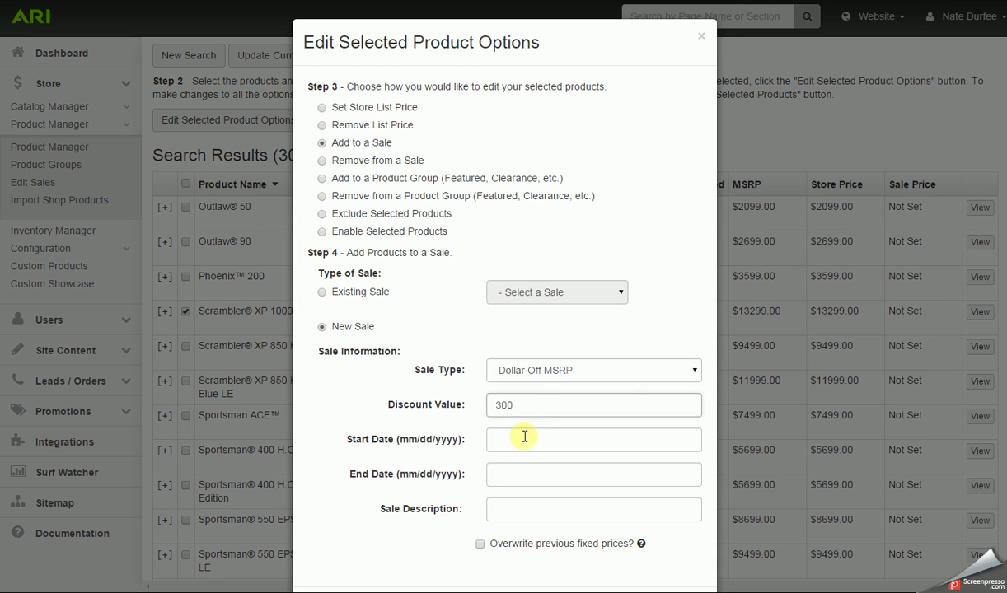
left_click(521, 438)
left_click(594, 406)
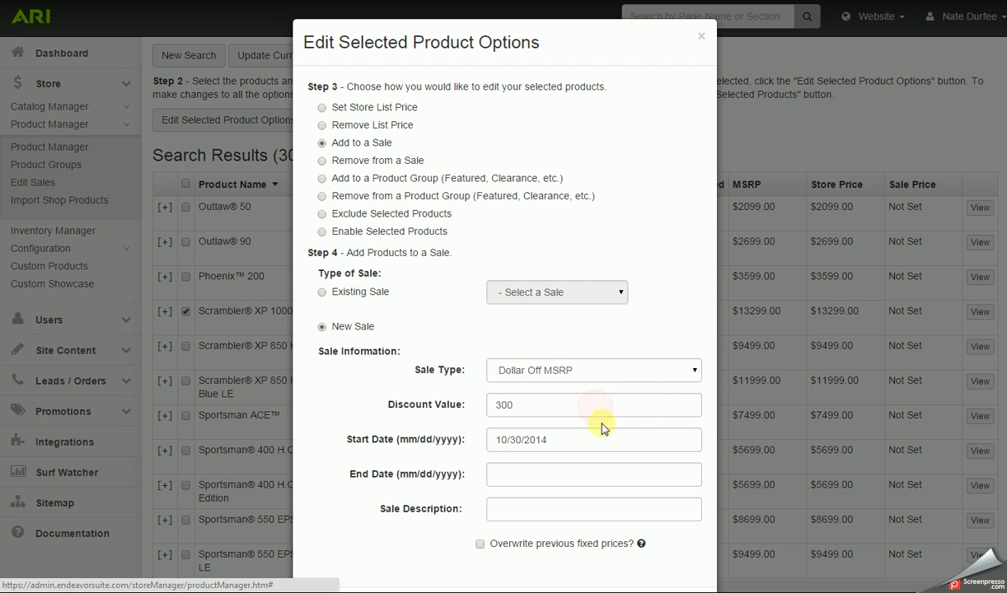
left_click(569, 473)
left_click(642, 327)
left_click(641, 327)
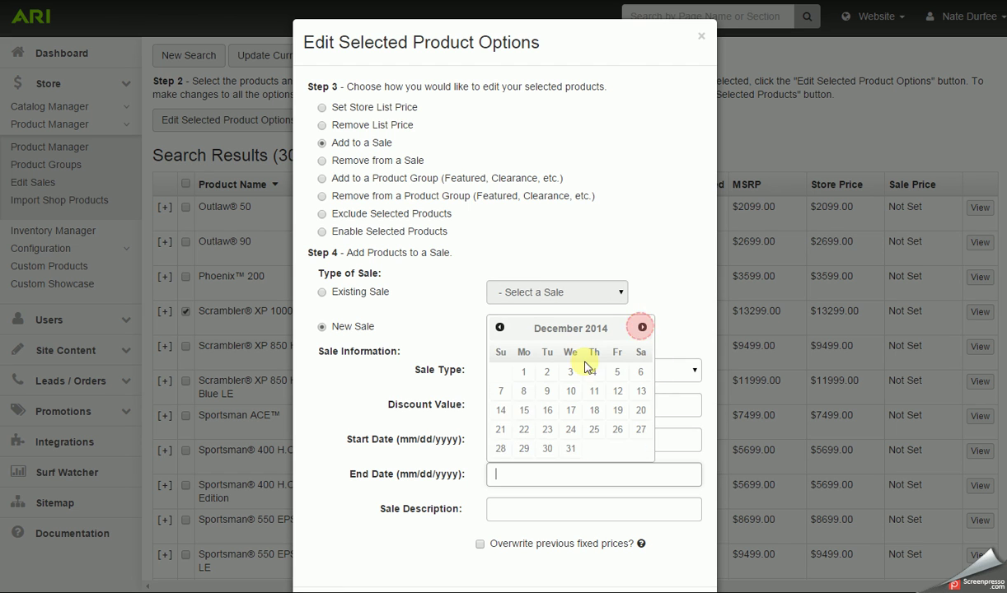
left_click(570, 448)
Describe the sale as "2014 Scrambler XP 1000 EPS Sale" and save it.
left_click(541, 506)
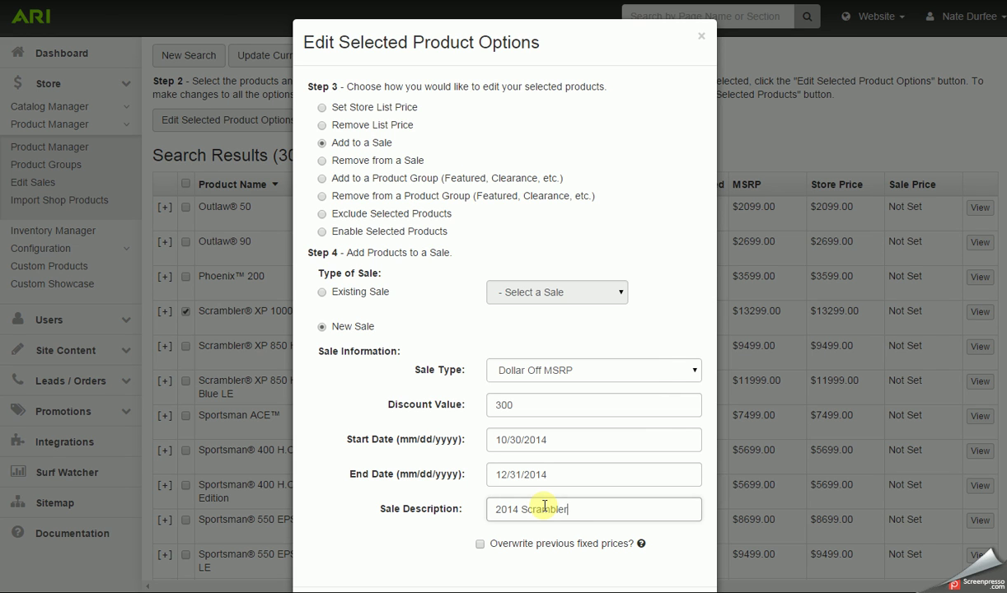
type("00 EP")
type("EPS")
scroll(544, 506, "down", 2)
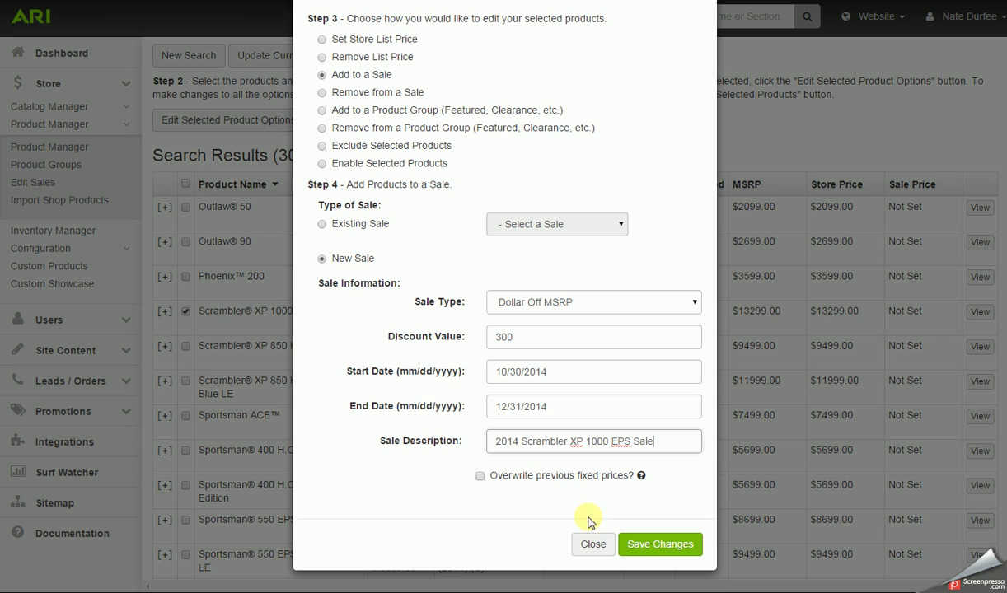
left_click(659, 550)
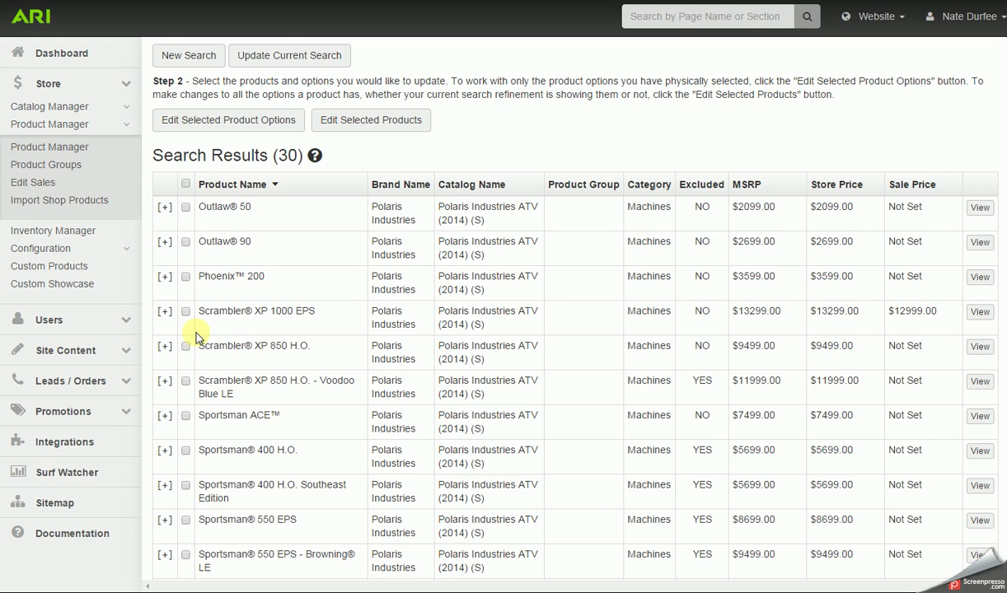
Add the Scrambler XP 1000 EPS to Custom Product Group 1 and save the change.
left_click(185, 312)
left_click(359, 125)
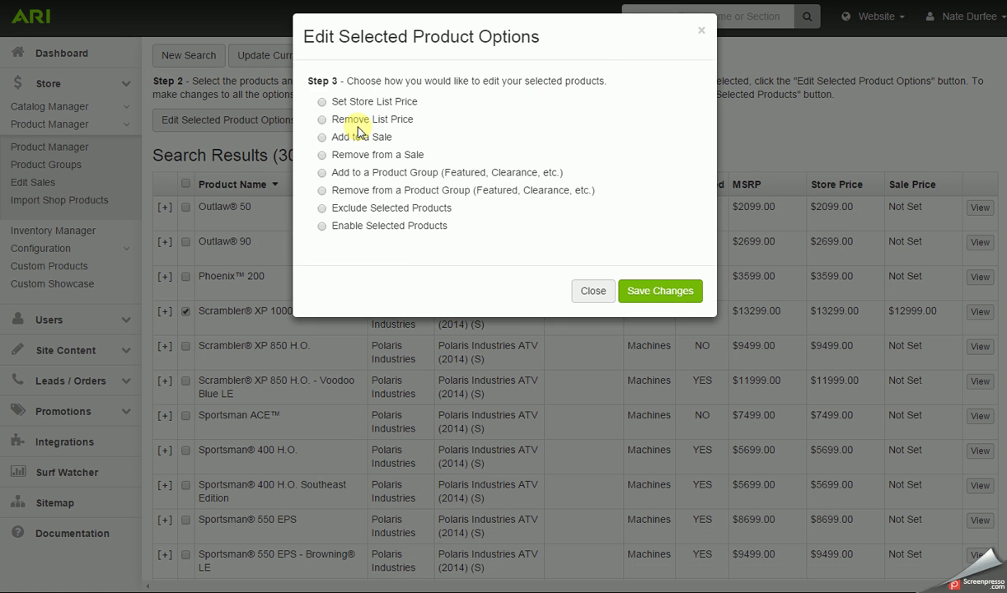
left_click(321, 179)
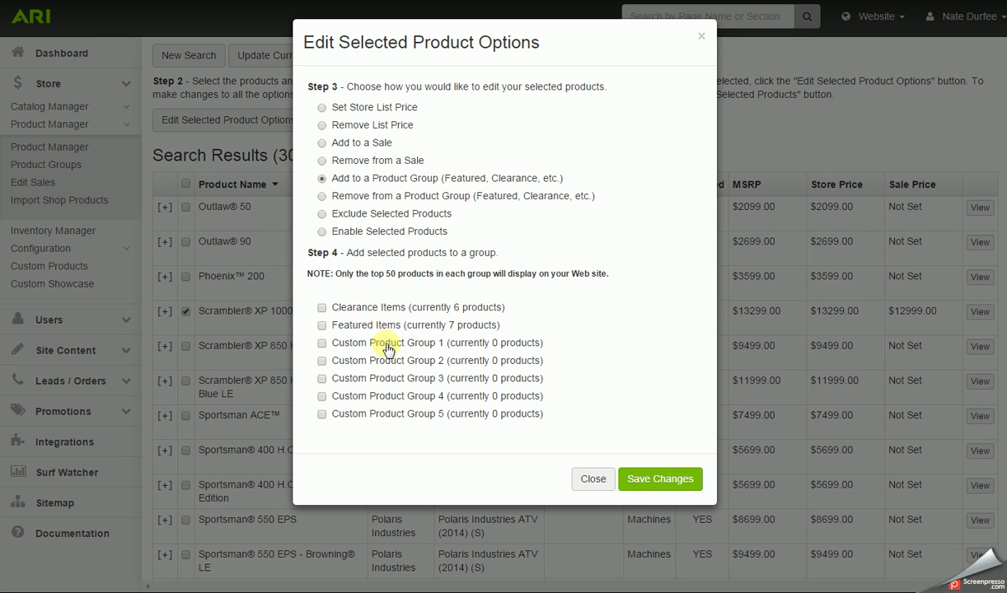
left_click(321, 343)
left_click(647, 479)
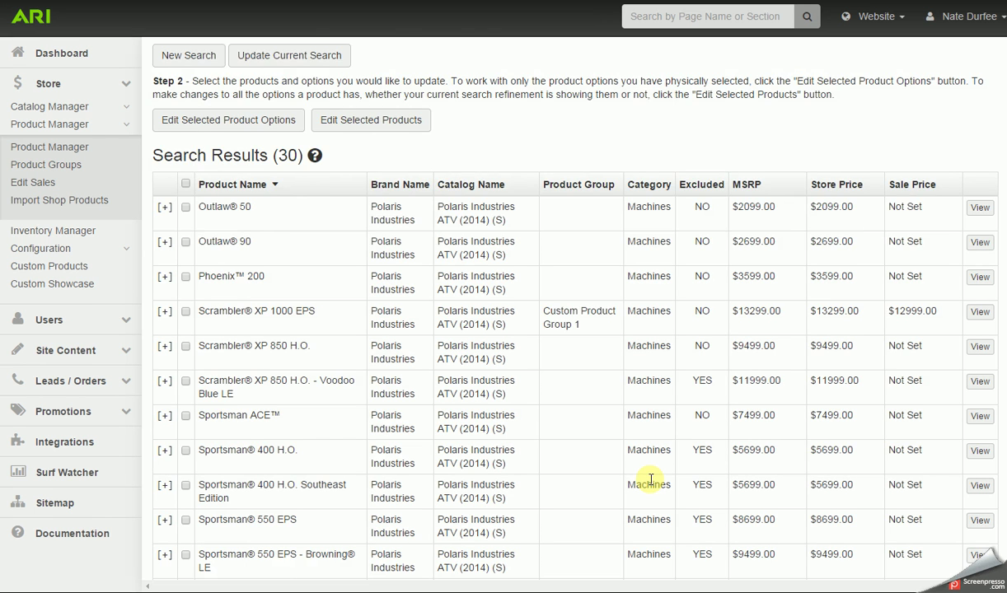
Rename Custom Product Group 1 to "Featured Non-Current Blowout Sale" in Product Groups and save the changes.
scroll(647, 471, "up", 1)
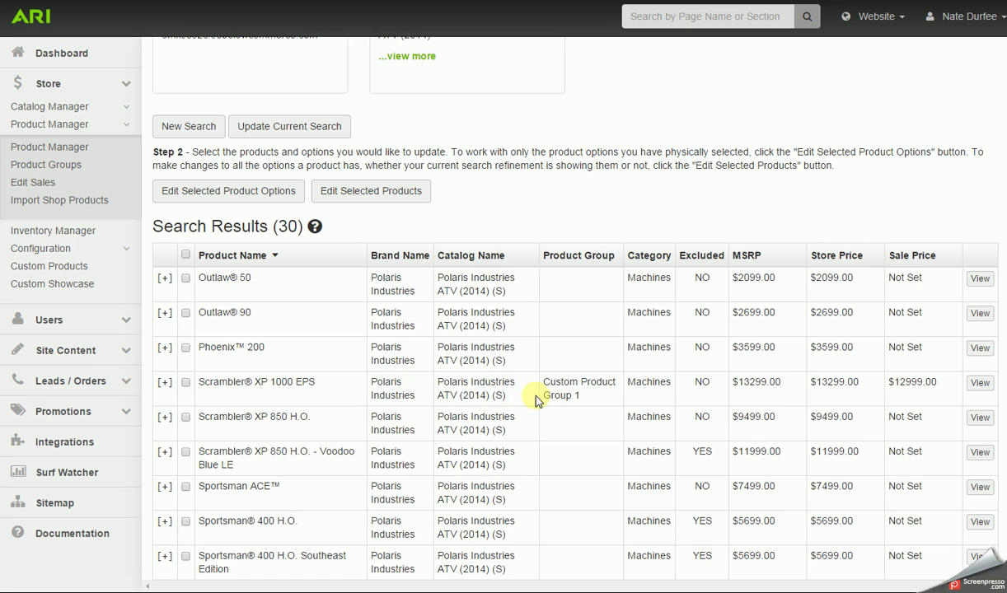
left_click(51, 168)
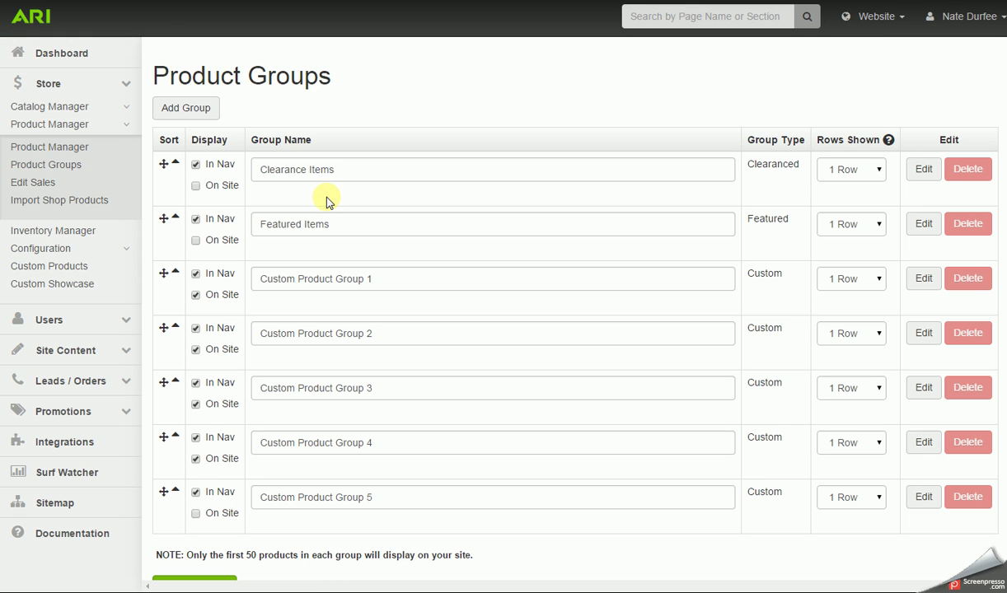
left_click_drag(383, 278, 258, 270)
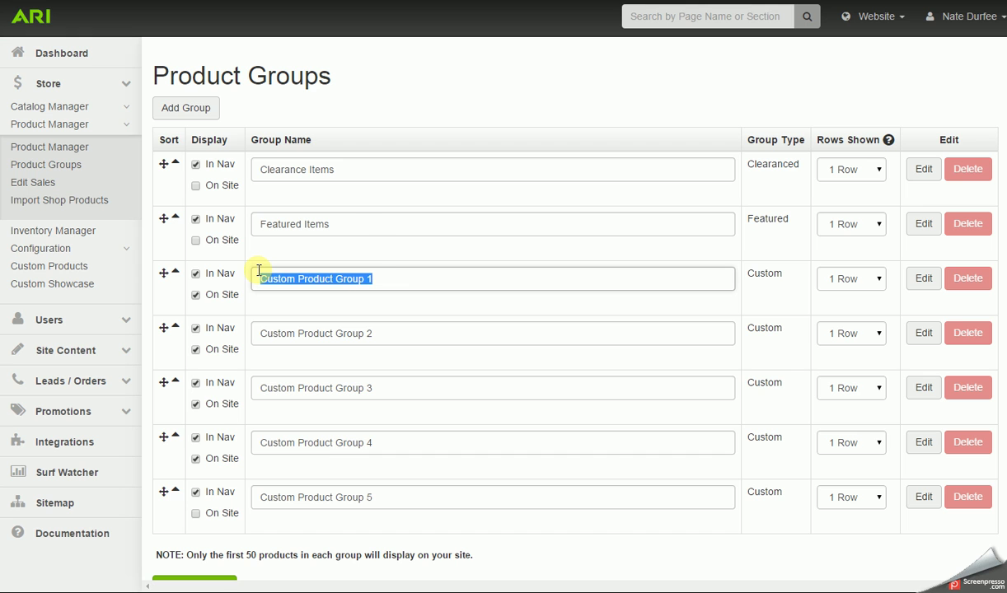
type("Featured Non-Curren Blowout Sal")
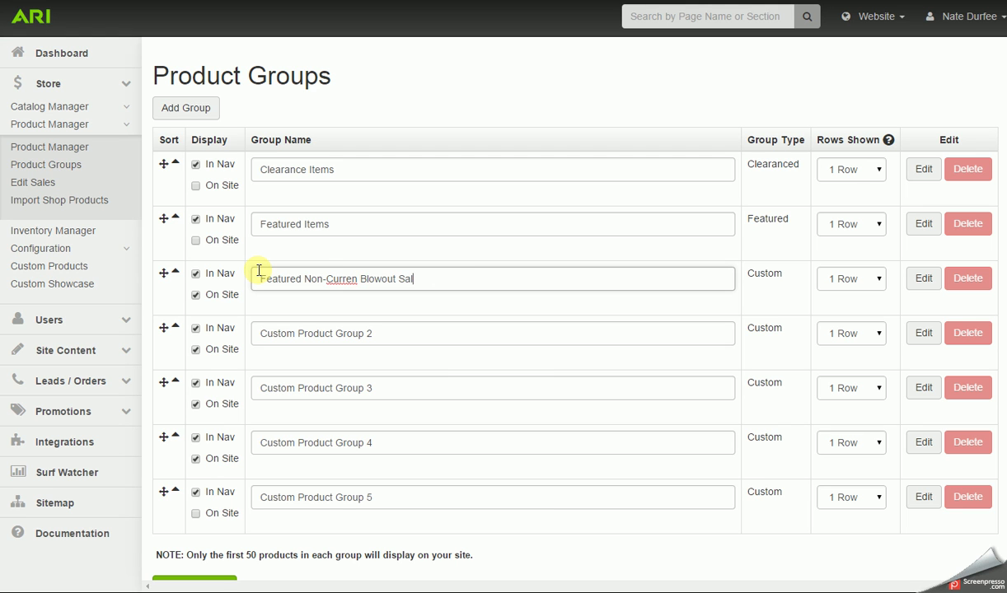
key("BackSpace")
key("BackSpace")
key("BackSpace")
key("BackSpace")
key("BackSpace")
key("BackSpace")
key("BackSpace")
key("BackSpace")
key("BackSpace")
key("BackSpace")
key("BackSpace")
key("BackSpace")
key("BackSpace")
scroll(248, 444, "down", 1)
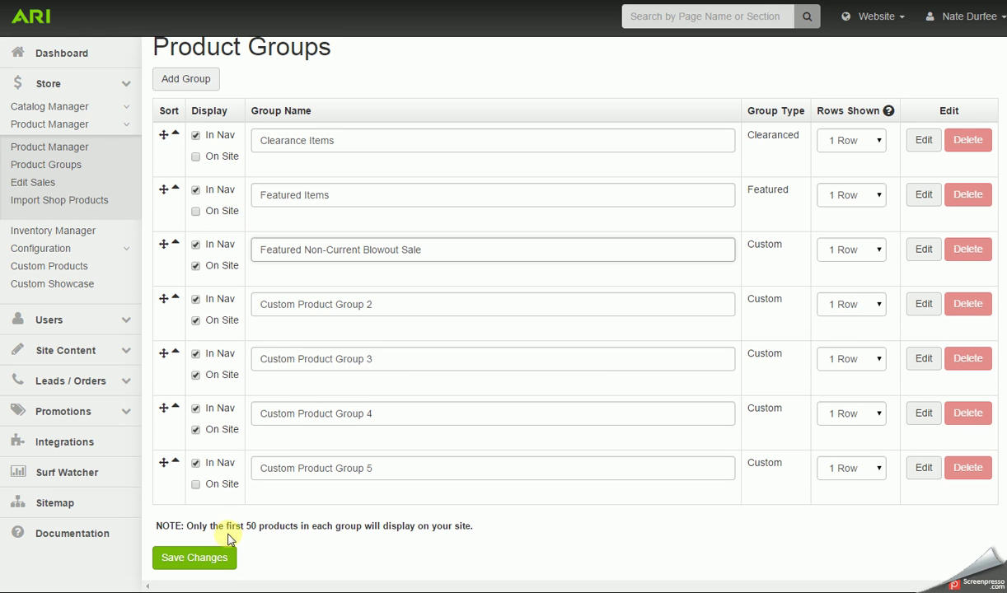
left_click(216, 559)
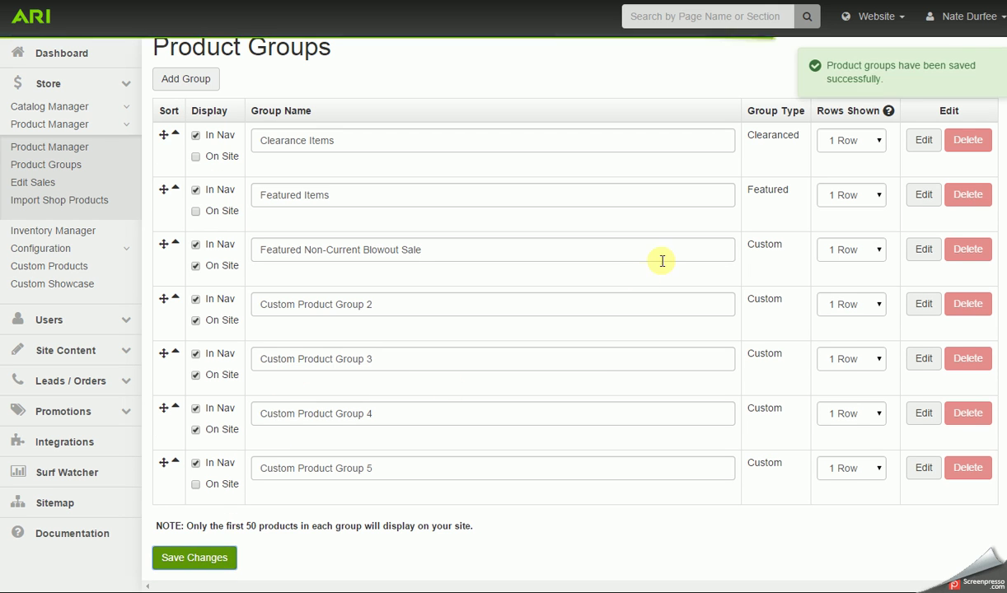
Open the live website's home page and check the Featured Non-Current Blowout Sale section, then return to the admin site.
left_click(891, 18)
left_click(888, 120)
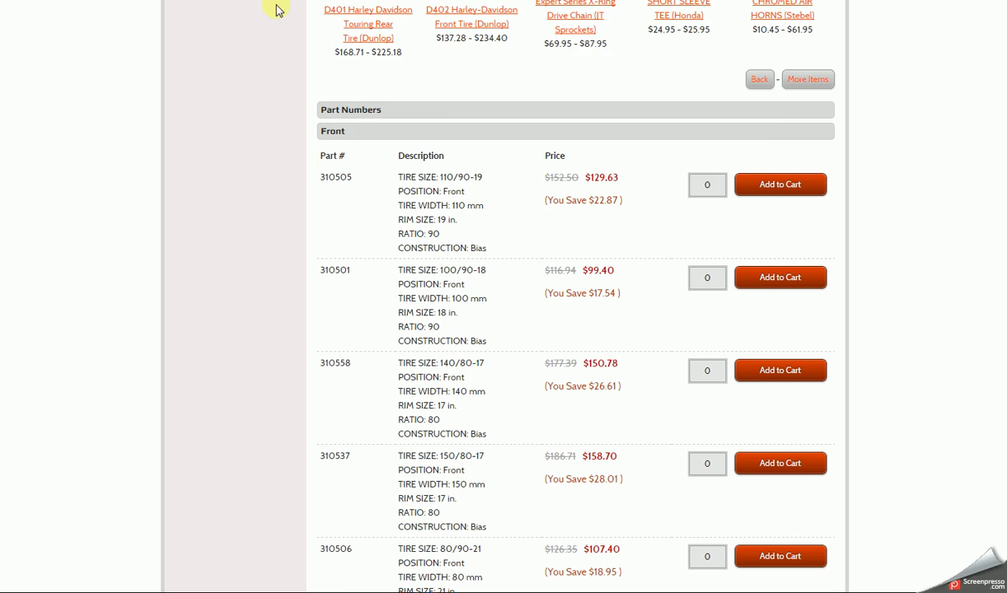
scroll(284, 124, "up", 5)
scroll(288, 171, "up", 10)
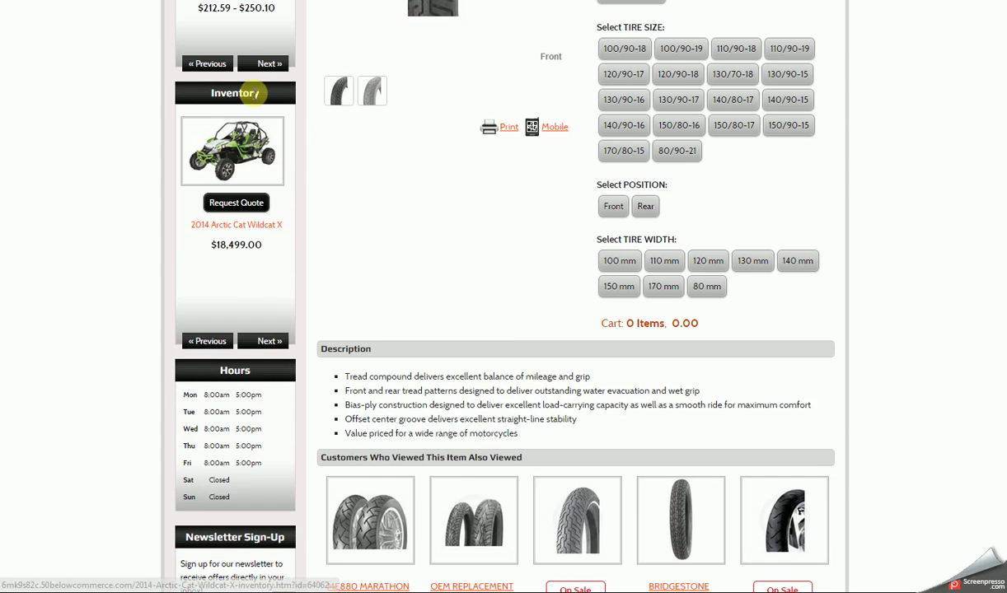
mouse_move(186, 57)
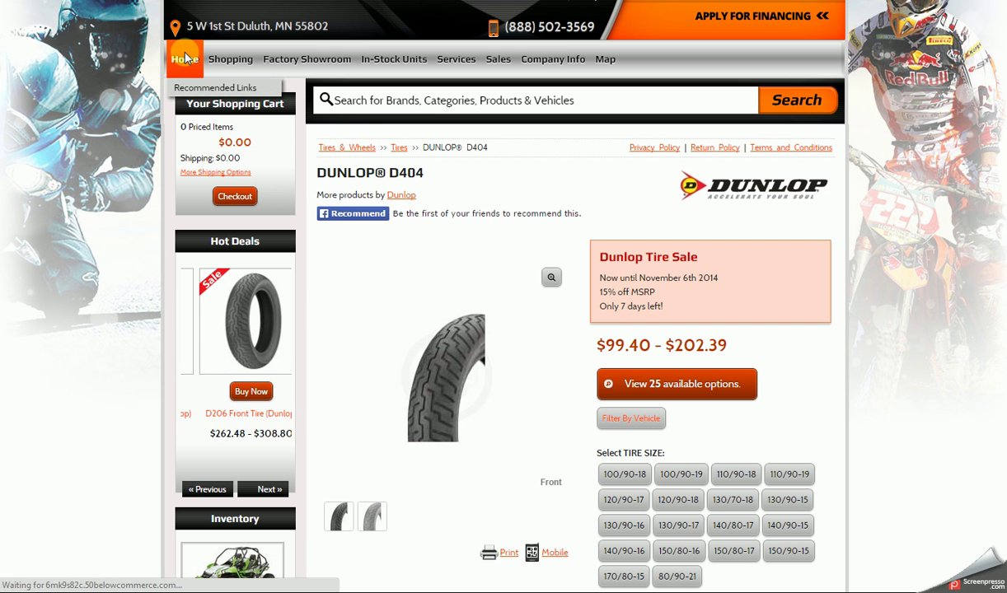
left_click(187, 58)
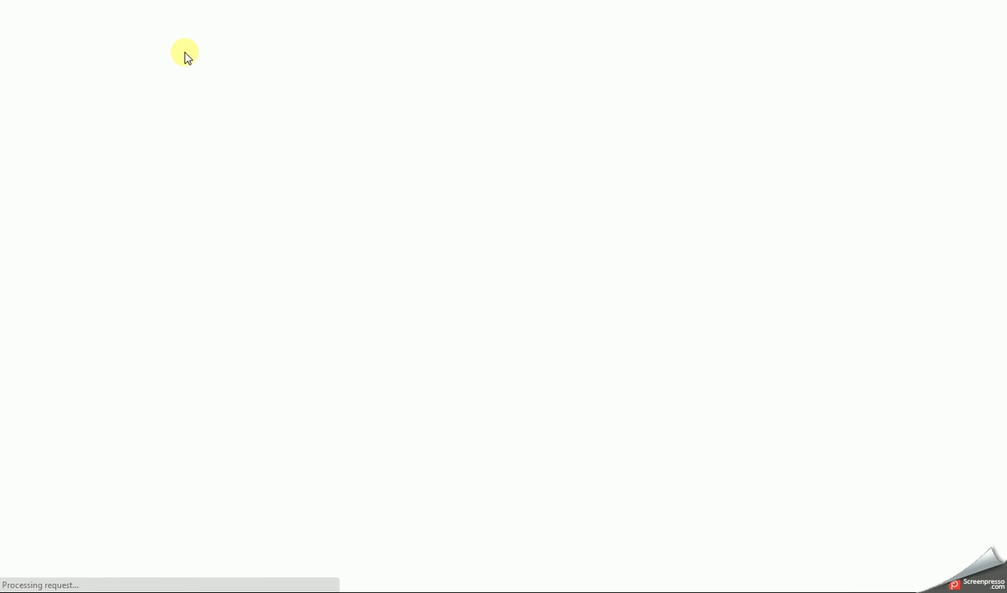
scroll(389, 287, "down", 3)
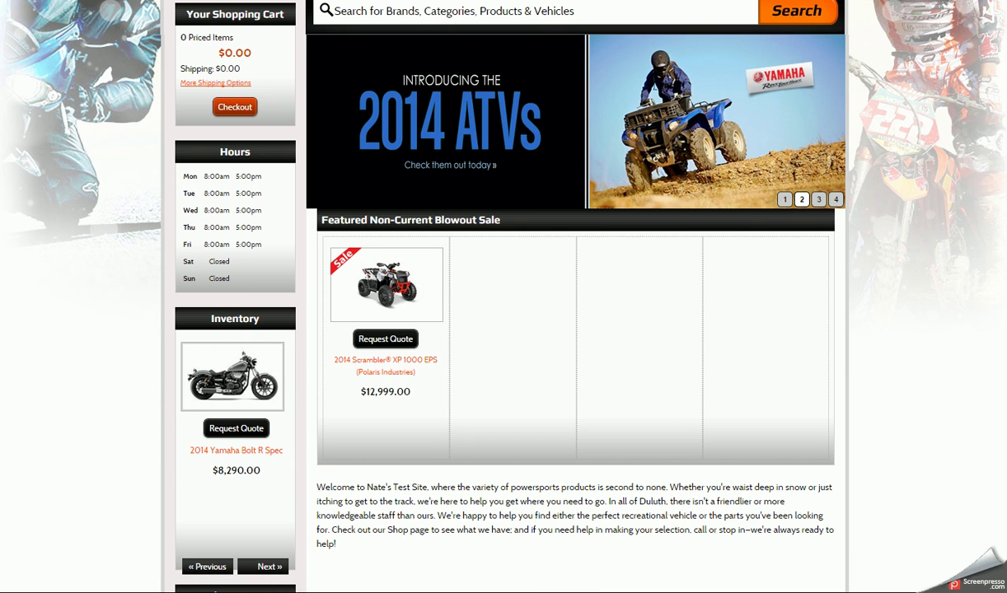
key("ctrl+w")
Search Product Manager for products matching the keyword "Arai Helmets".
left_click(74, 151)
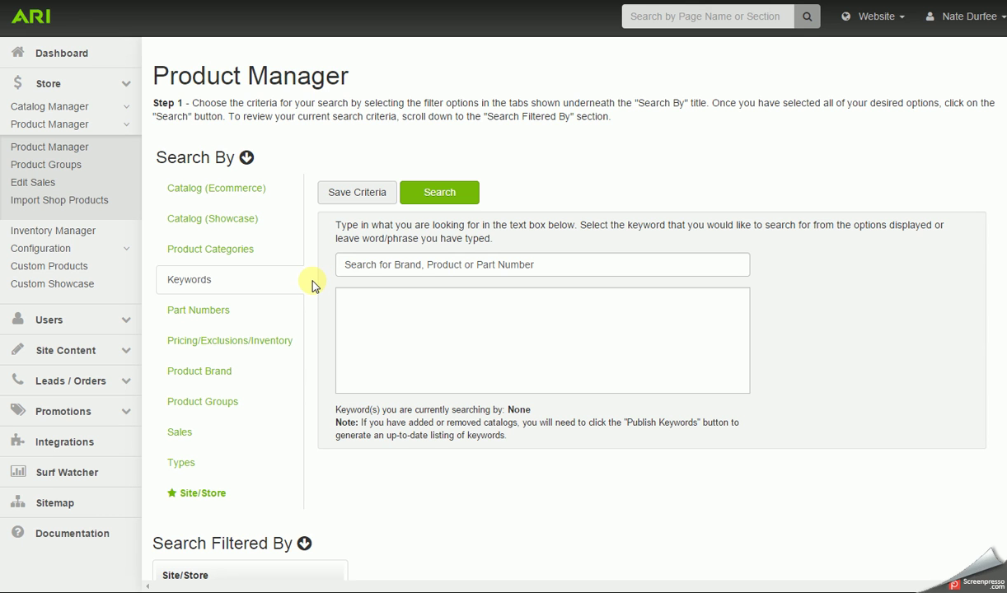
left_click(377, 267)
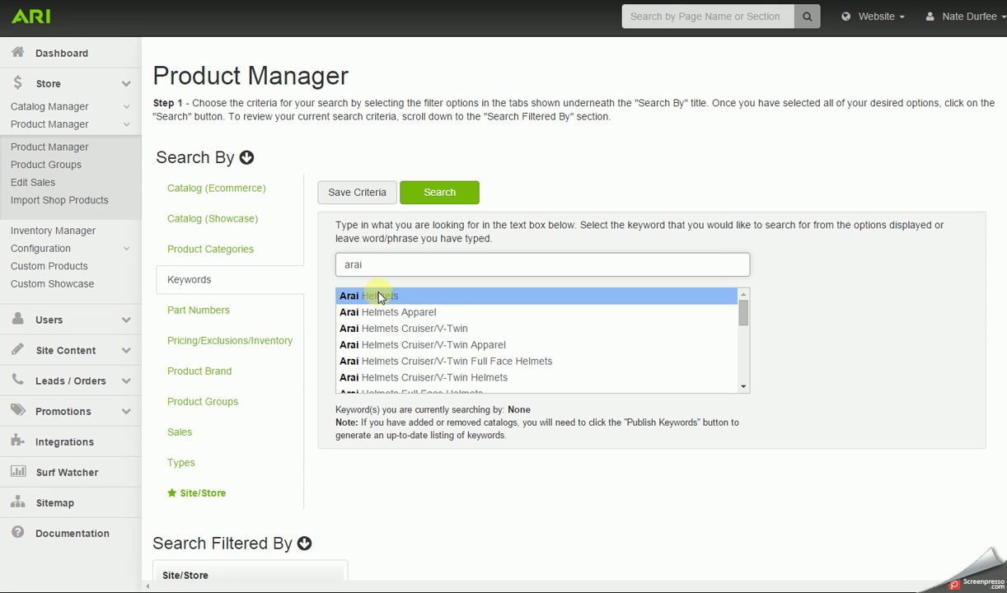
left_click(375, 296)
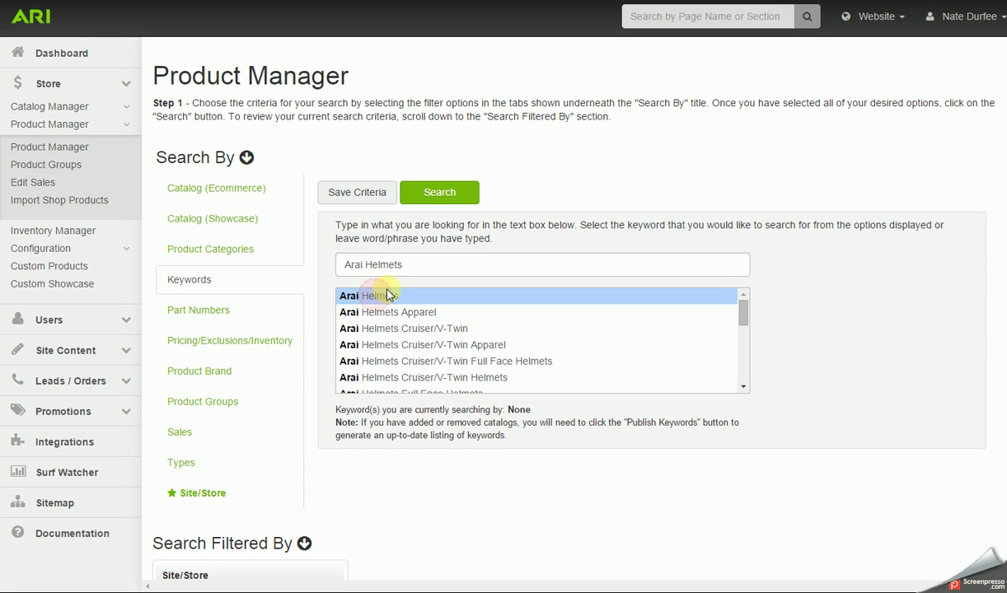
left_click(435, 192)
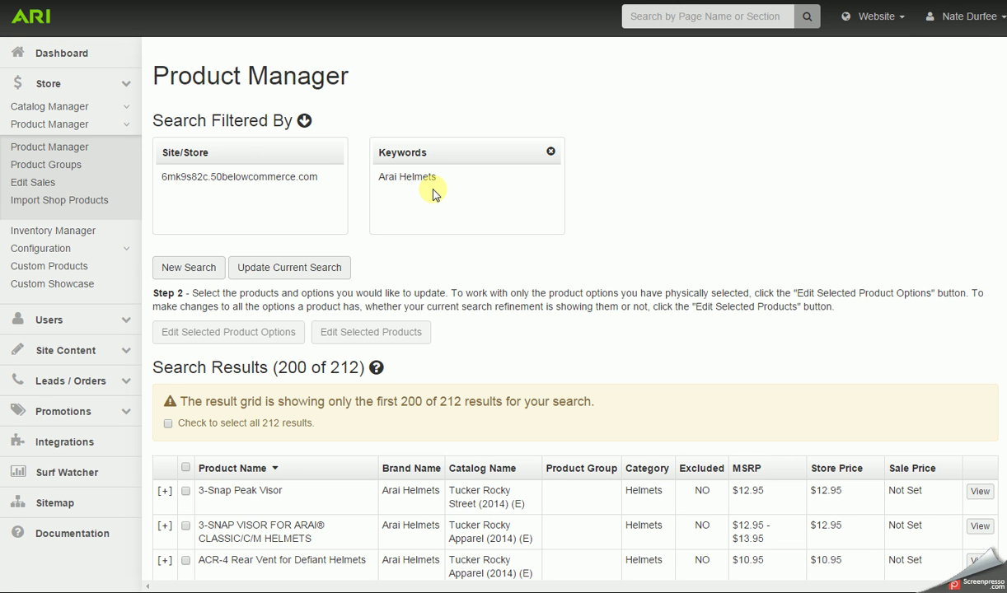
Select the Arai Corsair V Dani 3 Red, Edwards Patriot, Corsair V, Nakagami, Russel Frost White and CT-Z helmets in the search results.
scroll(435, 192, "down", 3)
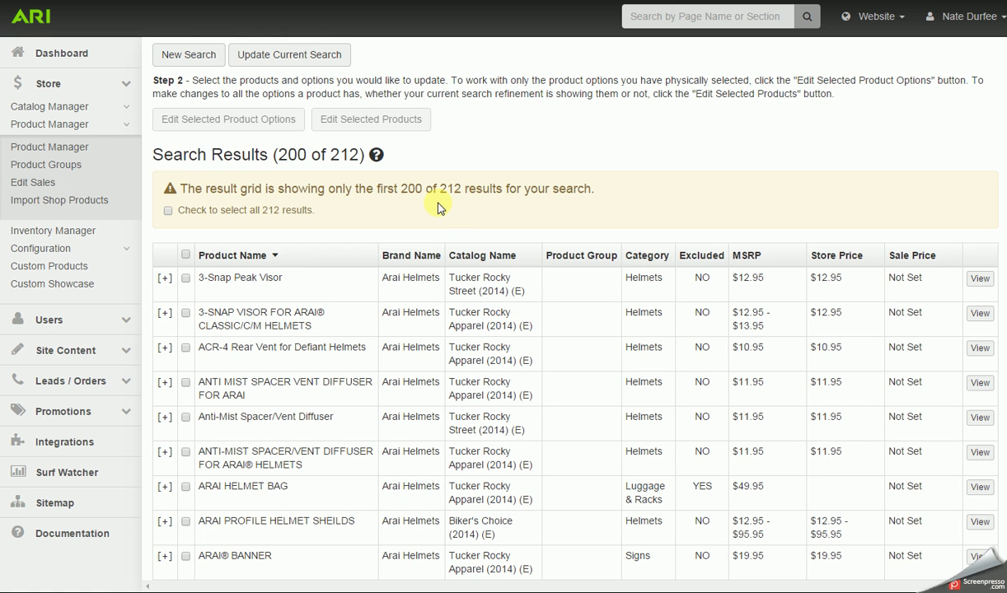
scroll(347, 284, "down", 2)
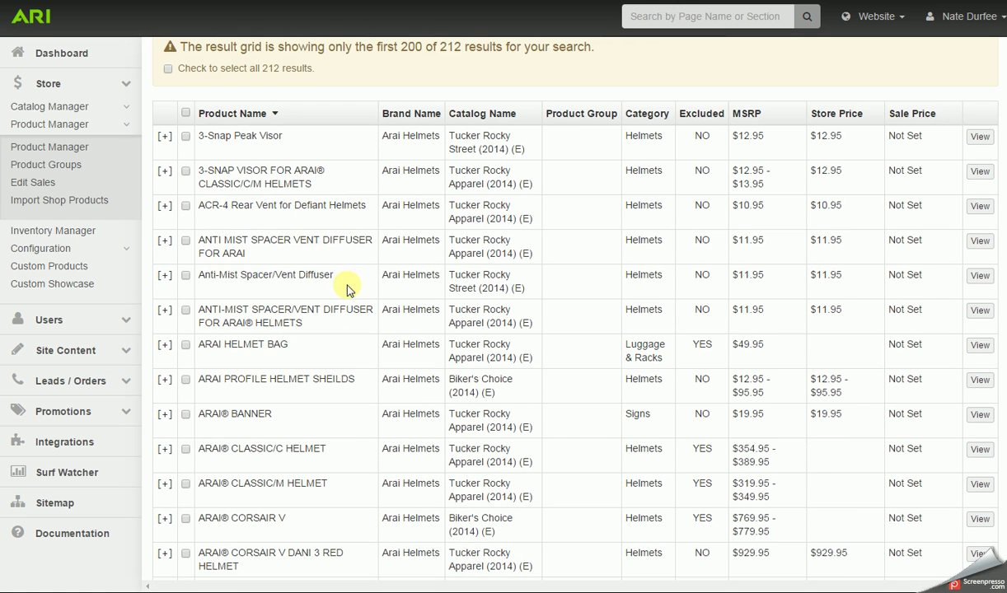
scroll(374, 369, "down", 2)
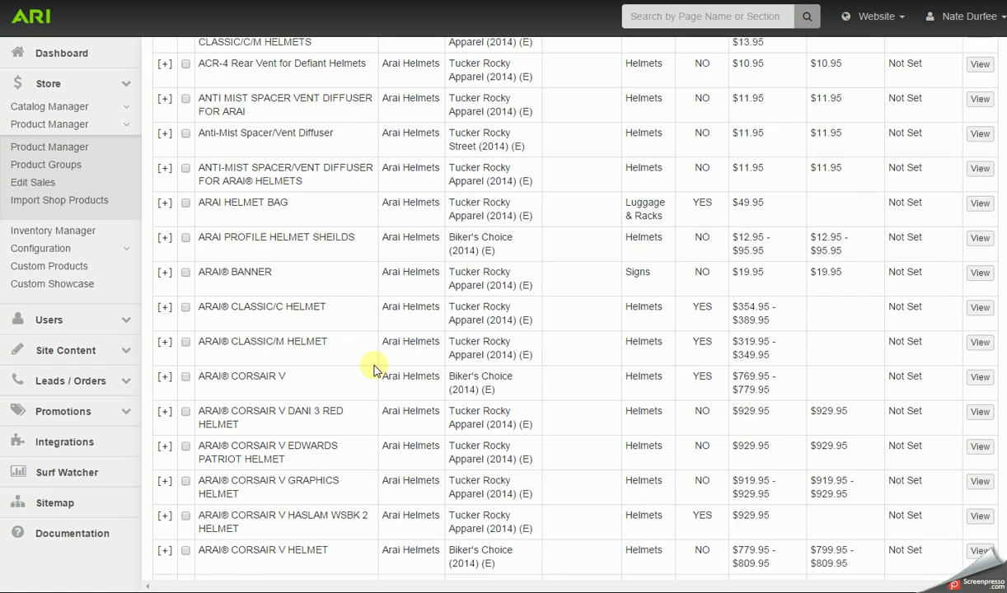
left_click(184, 412)
left_click(186, 446)
scroll(188, 449, "down", 1)
scroll(188, 449, "down", 1)
left_click(186, 409)
left_click(185, 513)
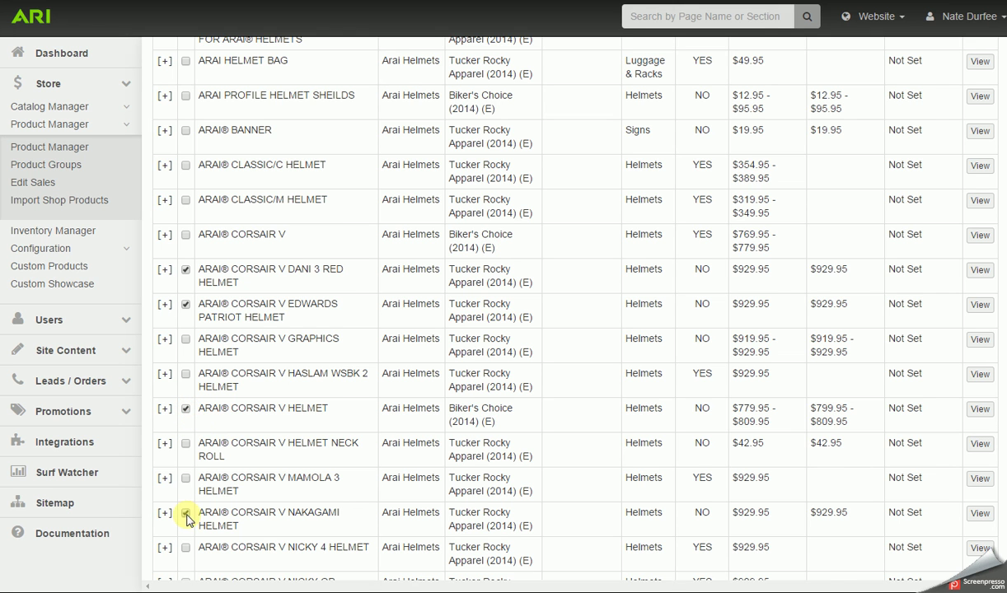
scroll(188, 518, "down", 2)
left_click(186, 512)
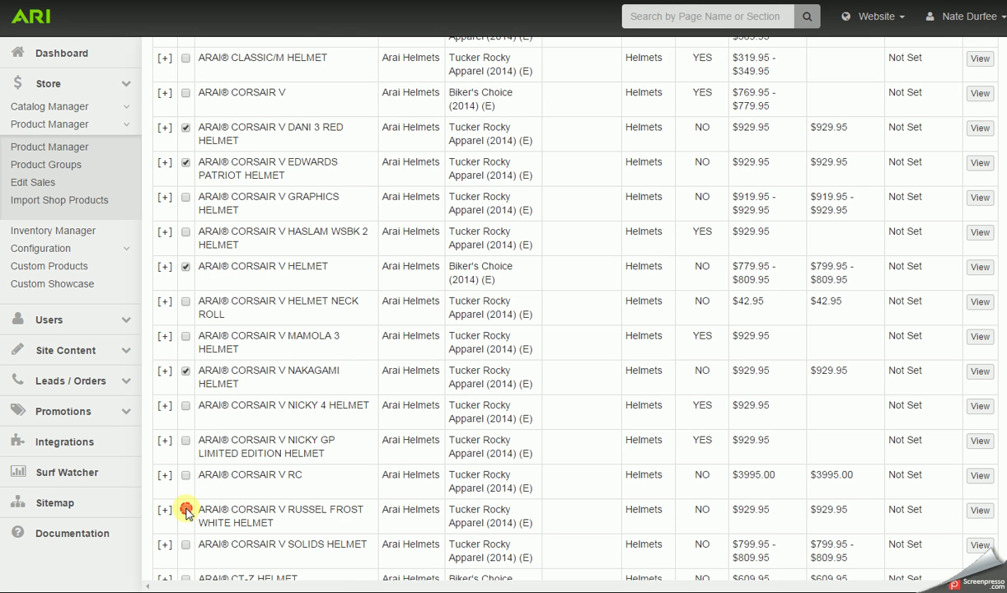
scroll(187, 512, "down", 1)
left_click(185, 513)
Add the selected Arai helmets to Custom Product Group 2 as whole products and save the change.
scroll(270, 470, "up", 15)
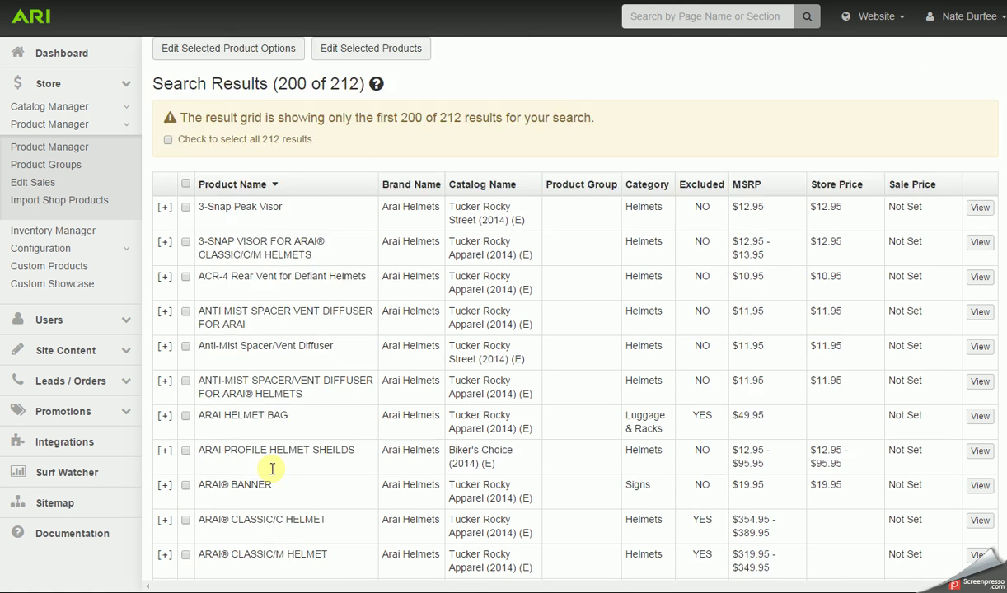
scroll(272, 468, "up", 4)
left_click(357, 333)
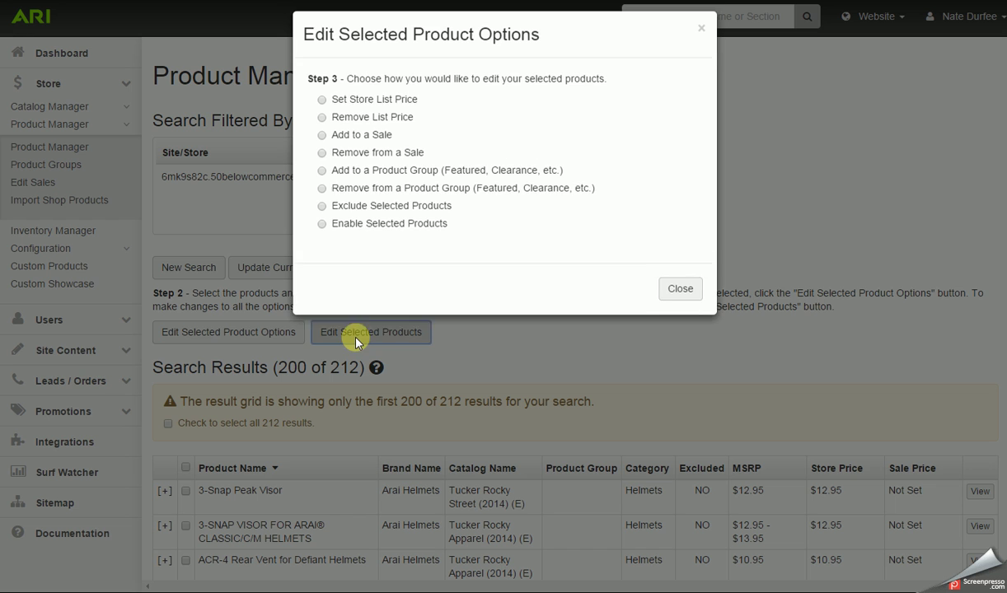
left_click(322, 179)
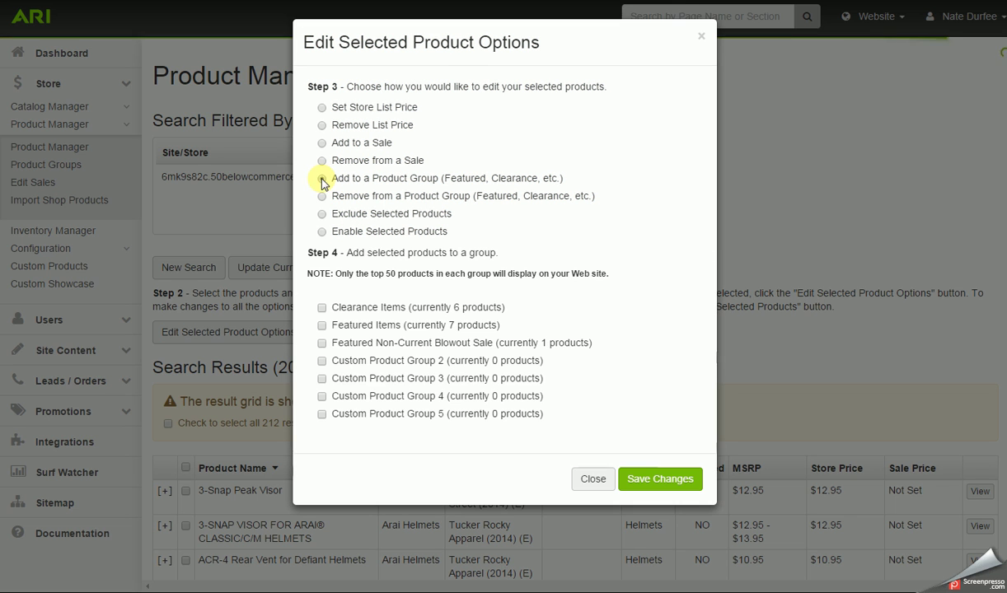
left_click(322, 361)
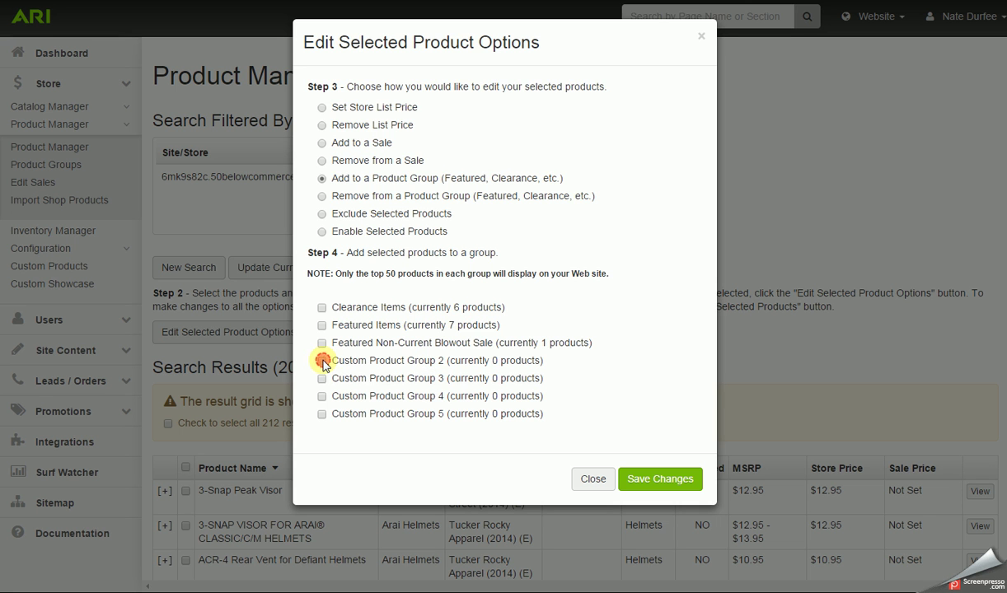
left_click(667, 478)
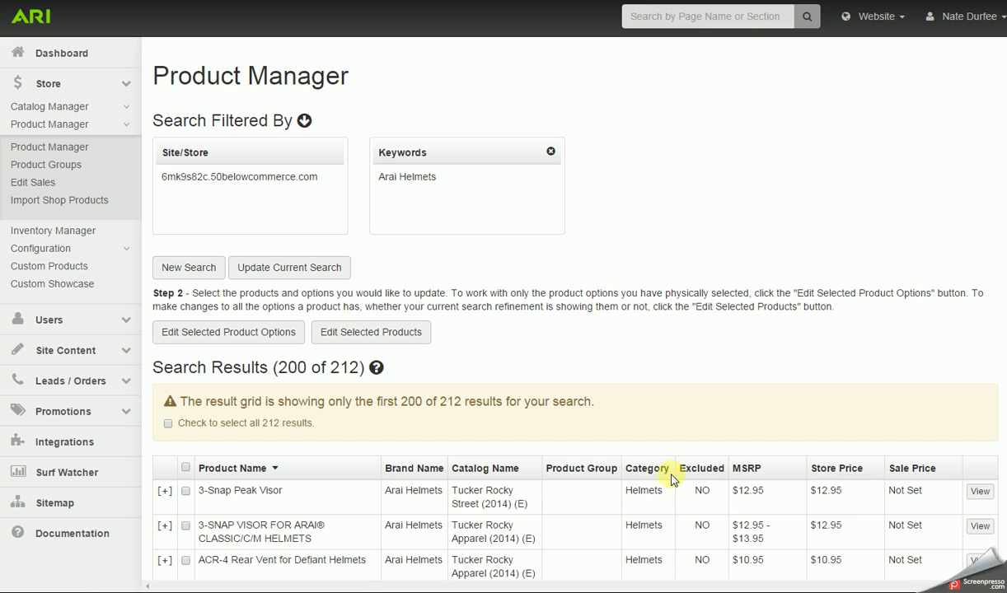
Rename Custom Product Group 2 to "Featured Helmets" in Product Groups and save the changes.
left_click(55, 169)
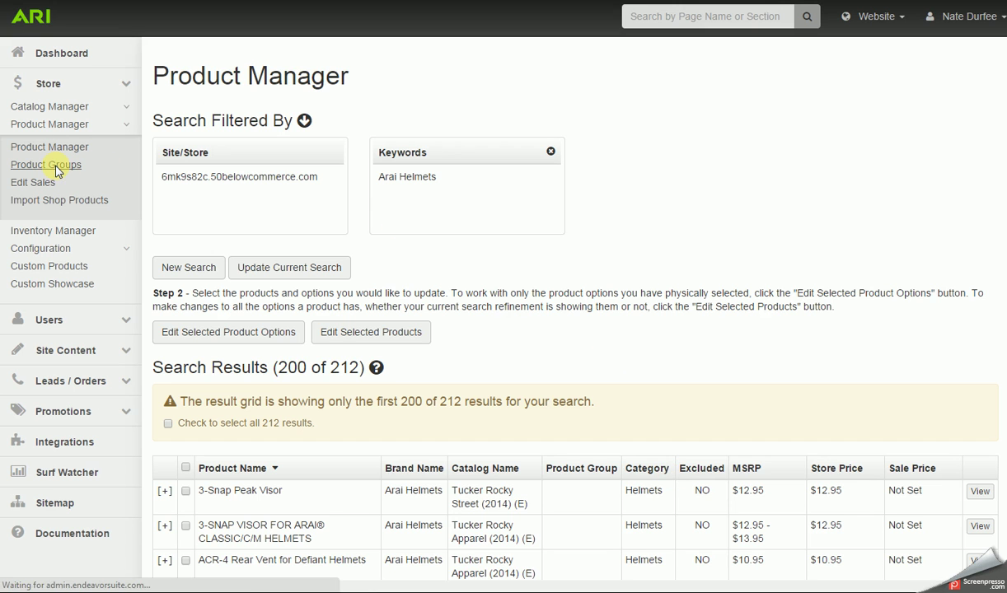
left_click_drag(382, 334, 235, 334)
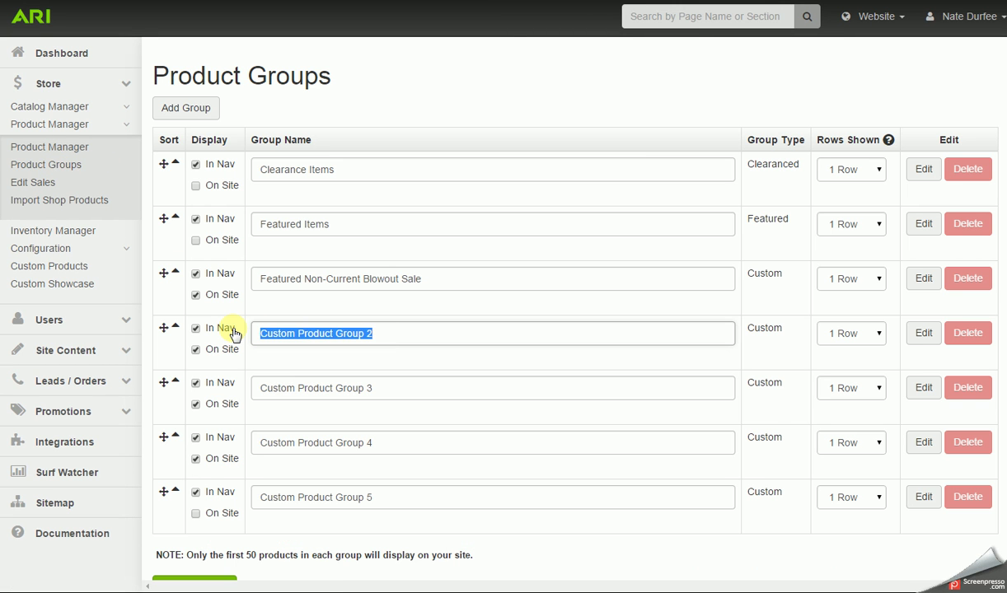
type("Featured Helmets")
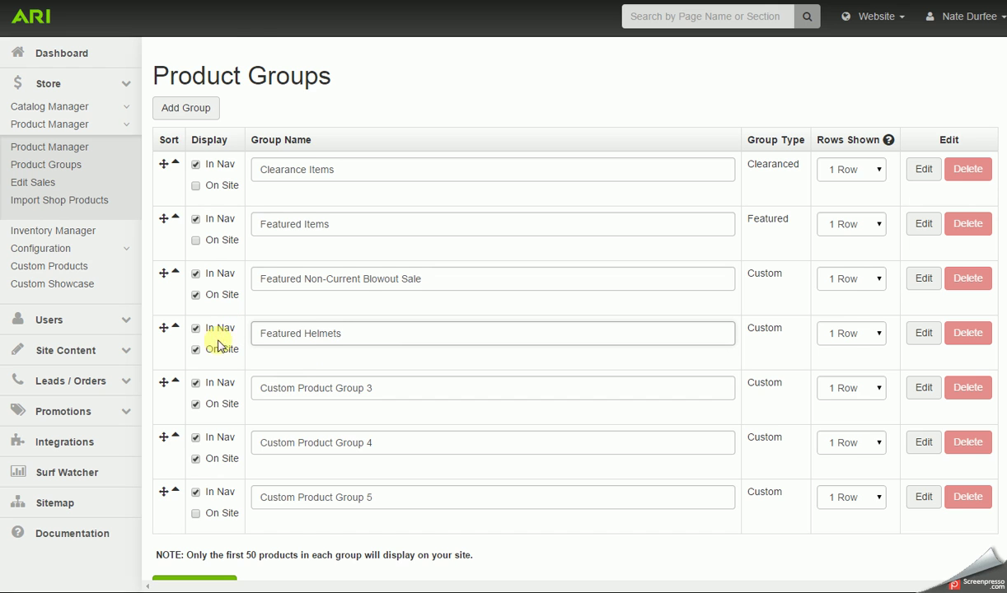
scroll(220, 370, "down", 1)
left_click(214, 558)
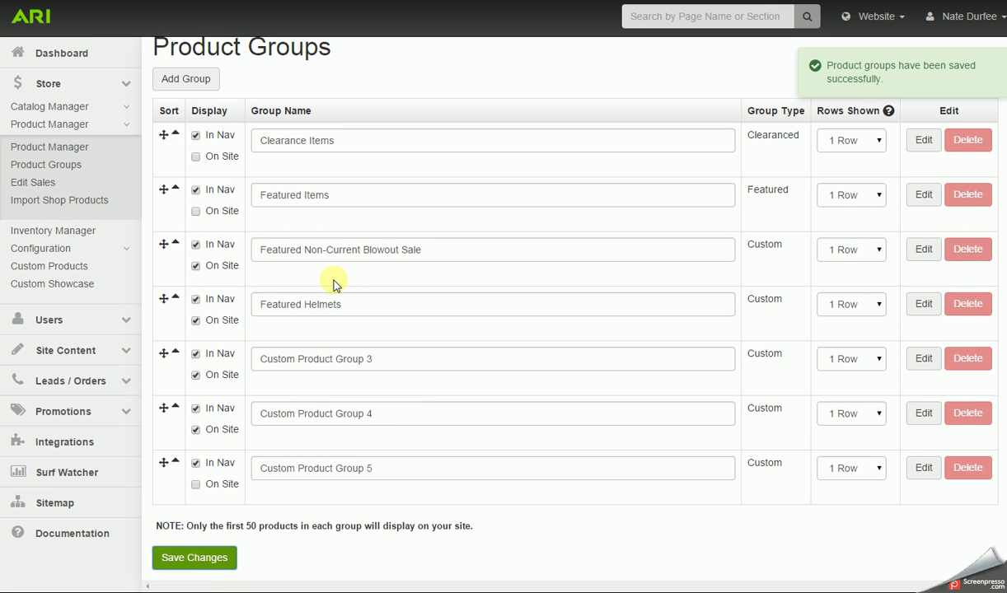
Add another custom group to the Product Groups list.
scroll(334, 284, "up", 1)
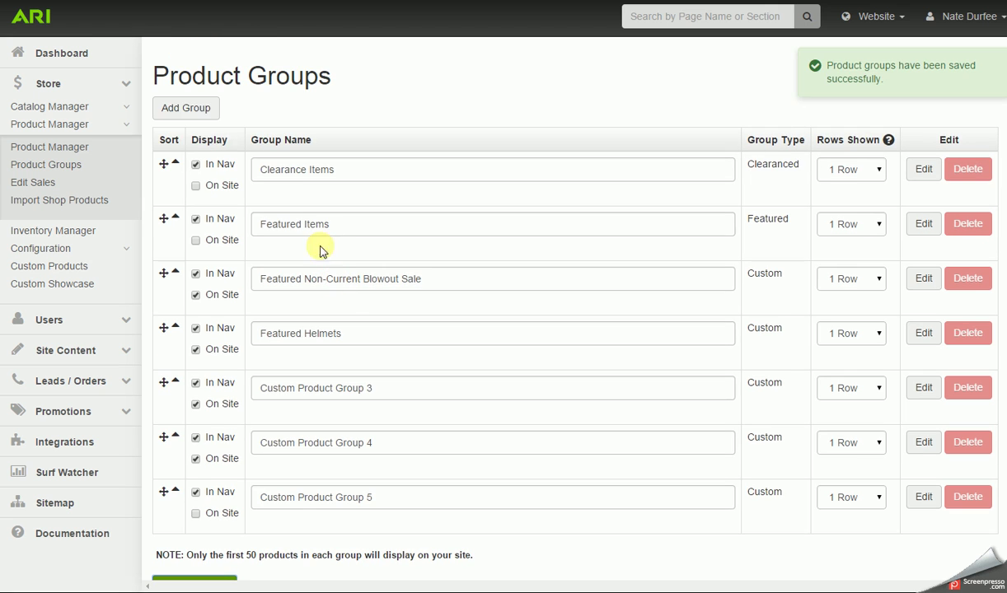
left_click(205, 120)
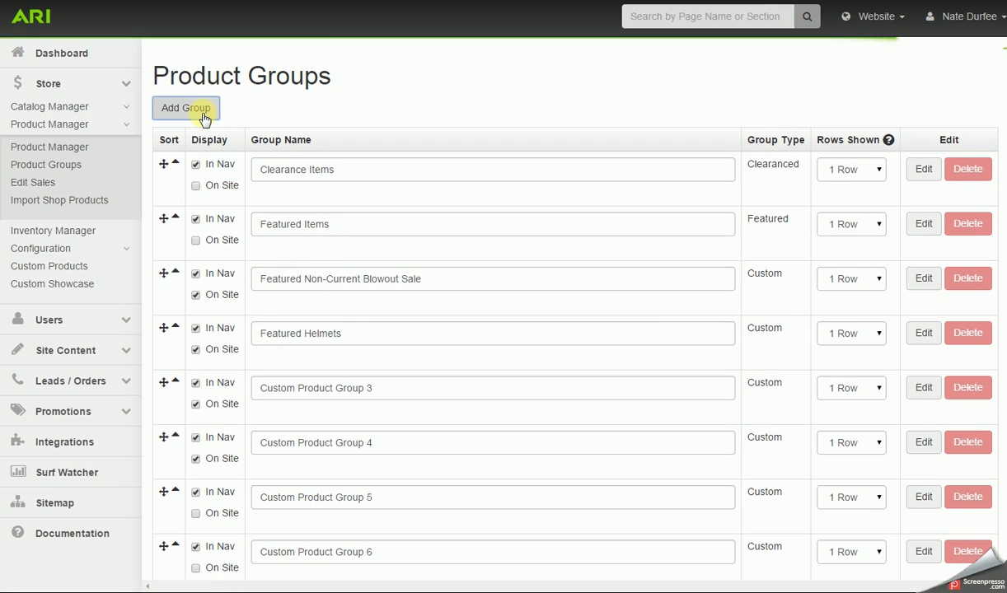
scroll(341, 486, "down", 2)
scroll(344, 491, "up", 2)
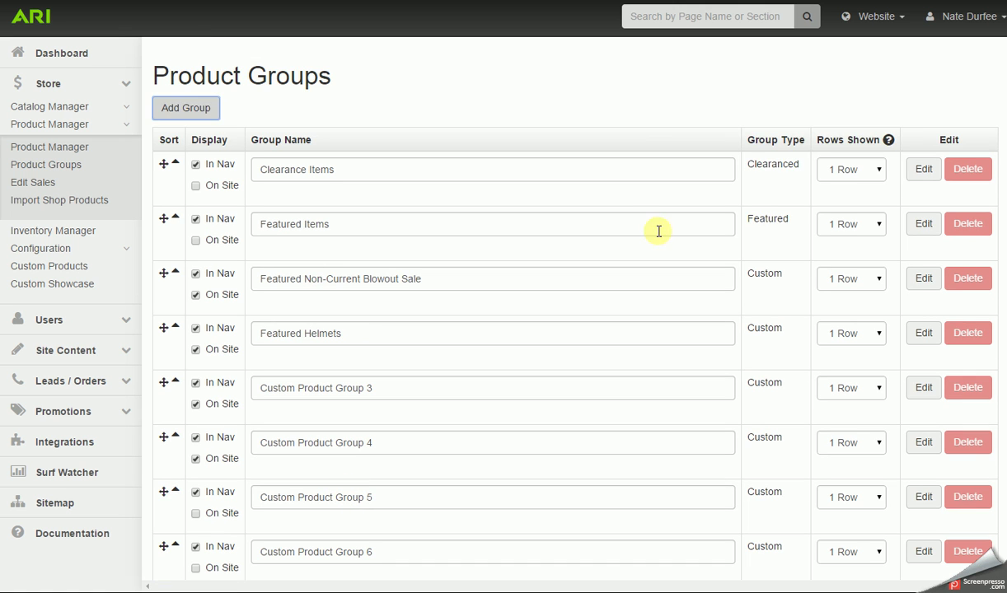
View the live website's home page and examine the Featured Non-Current Blowout Sale and Featured Helmets sections.
left_click(888, 18)
left_click(889, 118)
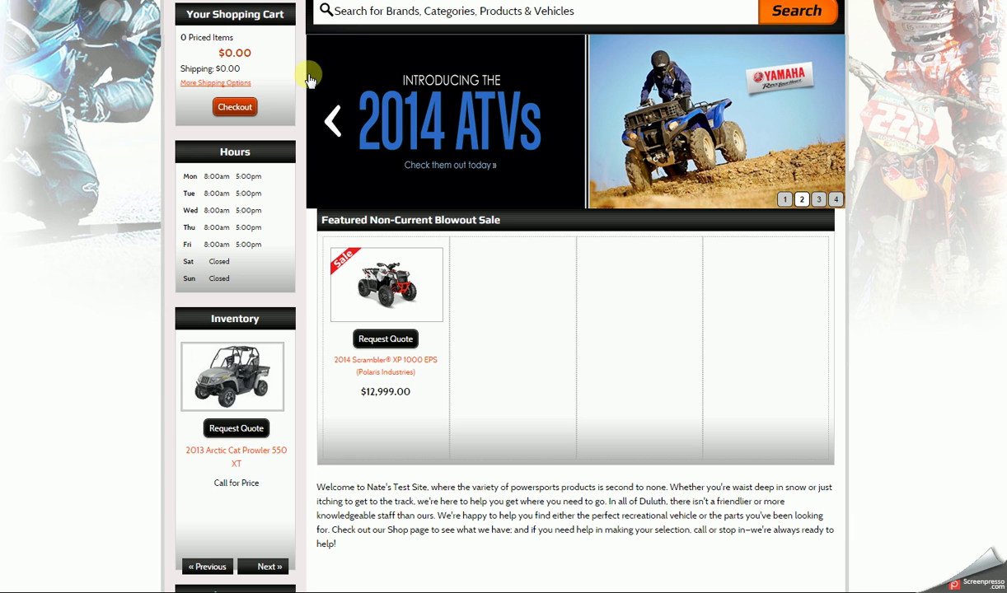
left_click(372, 396)
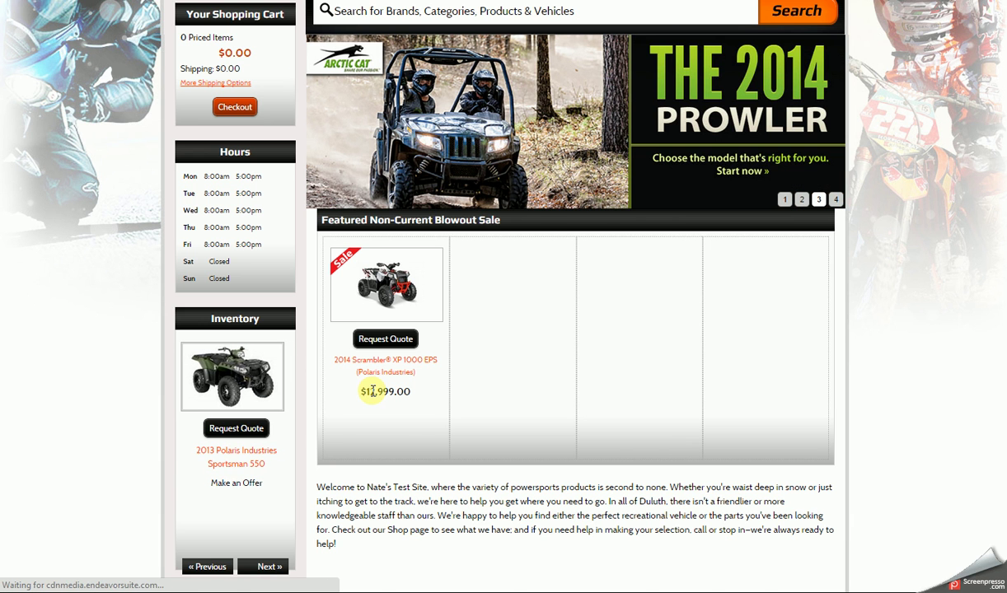
scroll(431, 357, "down", 3)
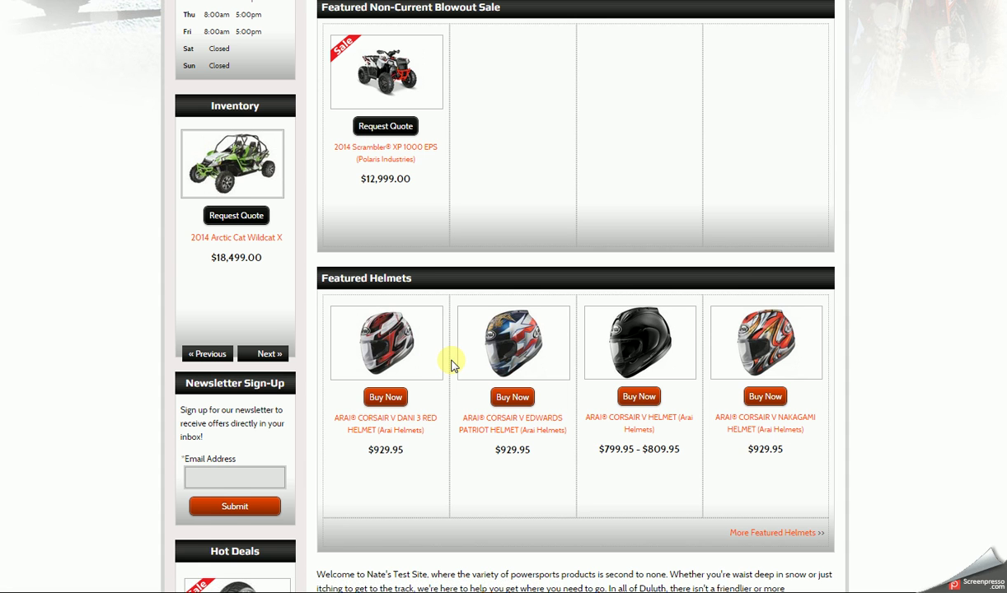
Open the full Featured Helmets product listing from the website's home page and examine the helmets in the group.
scroll(455, 365, "down", 1)
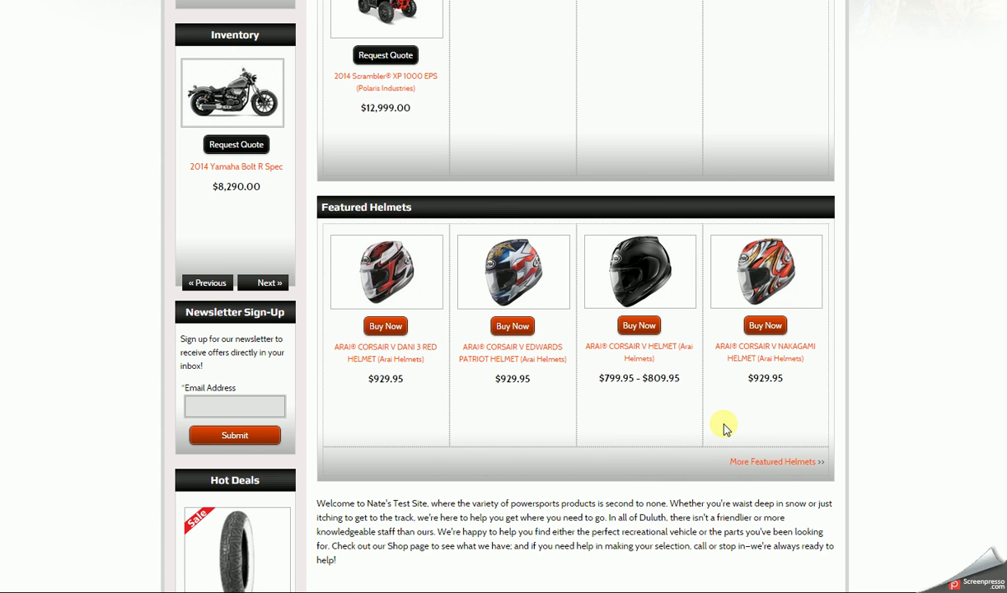
scroll(731, 418, "down", 1)
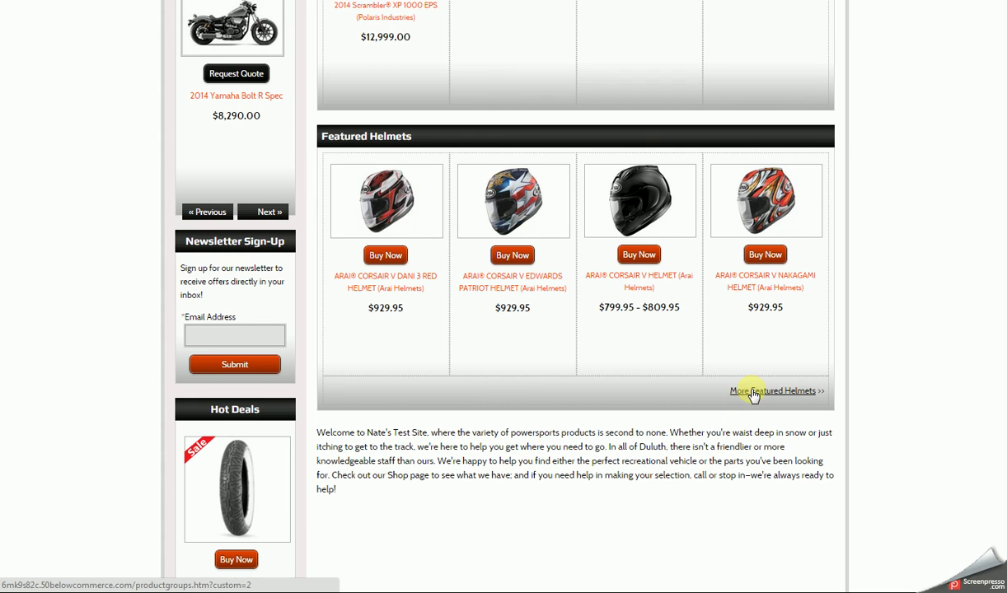
left_click(753, 392)
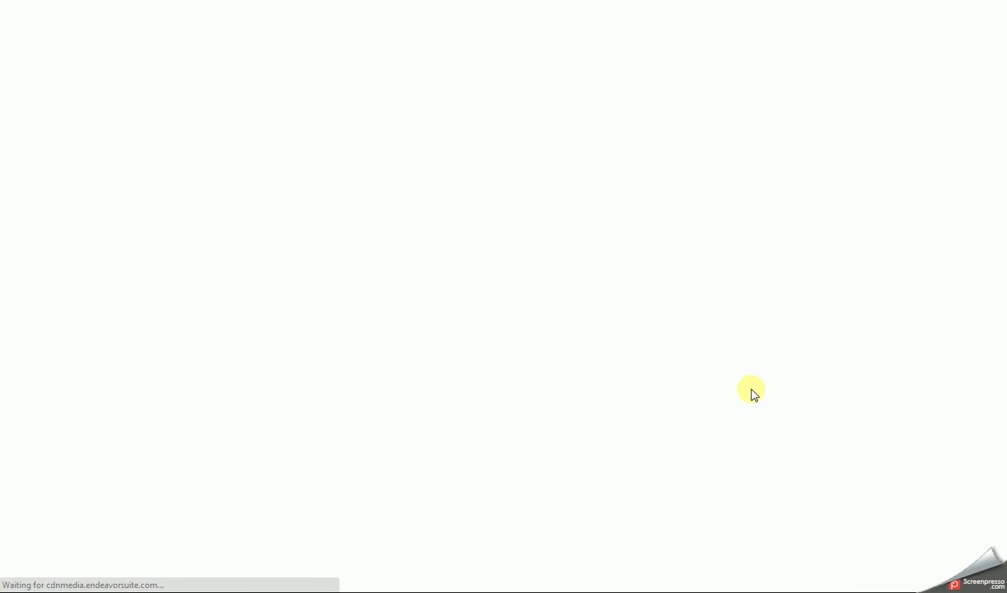
scroll(753, 394, "down", 1)
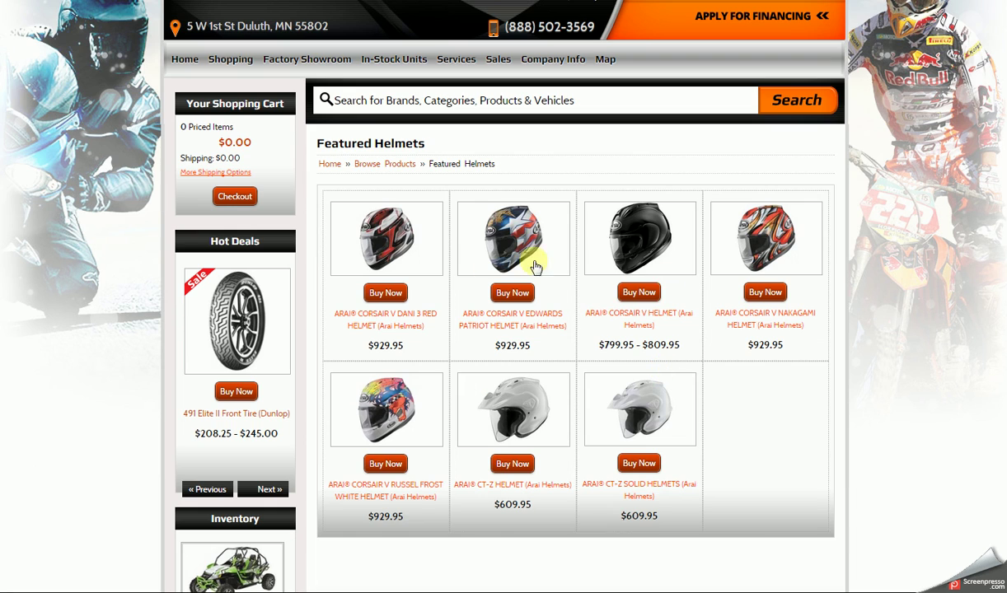
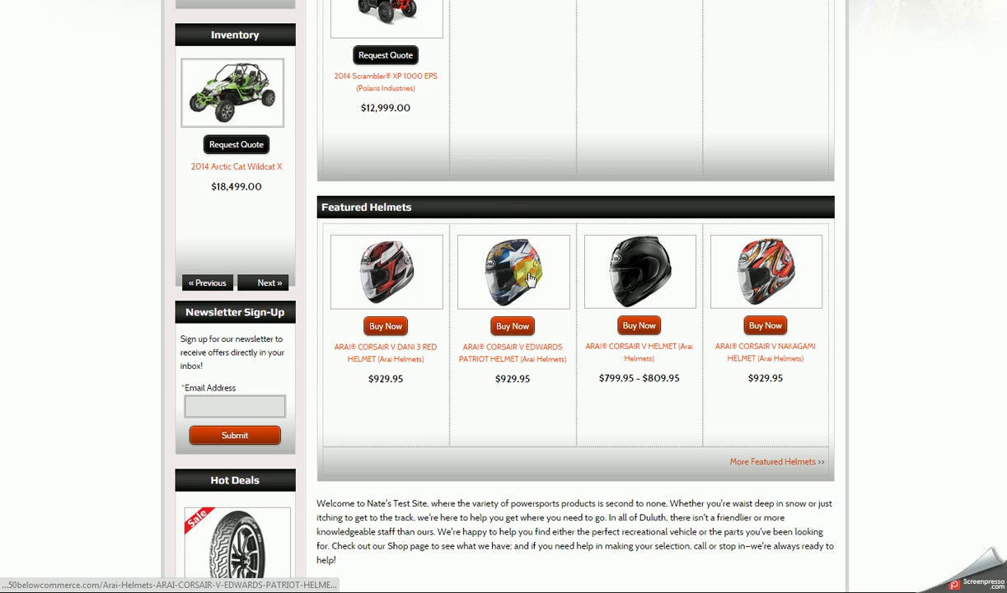
Set the Featured Helmets group to show 2 Rows, save the product groups and publish the website changes.
key("ctrl+Tab")
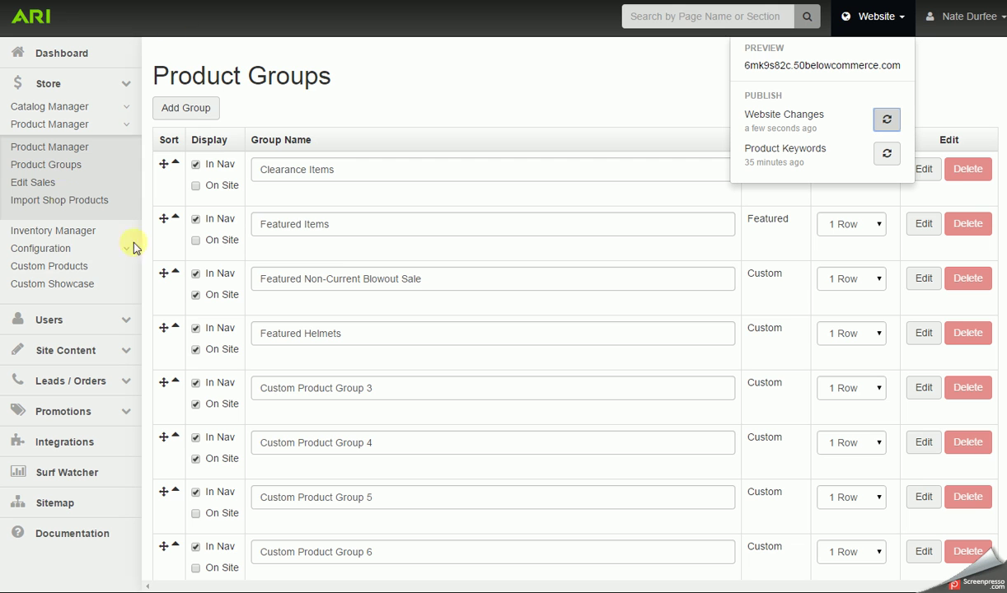
left_click(584, 112)
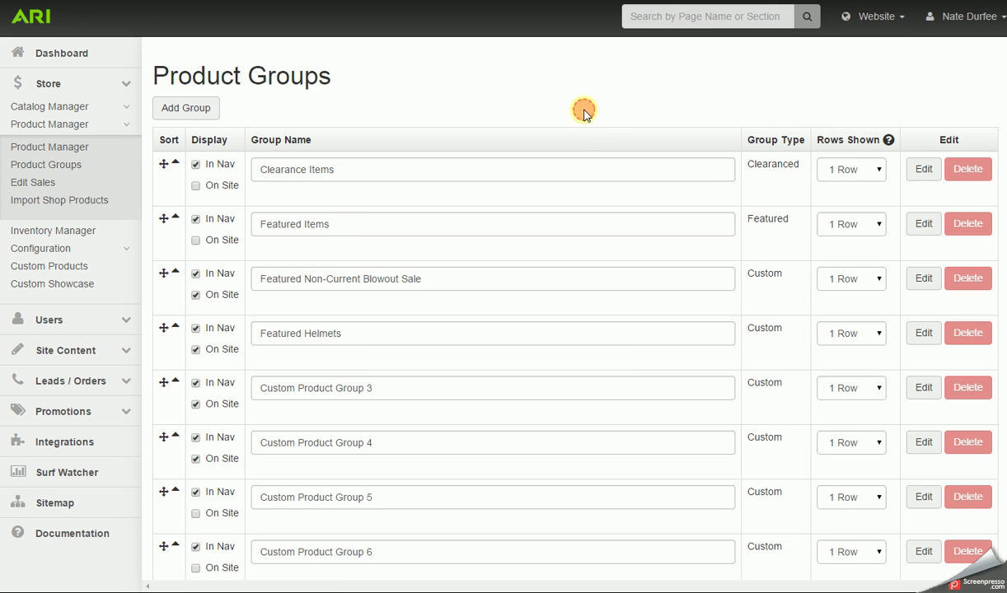
scroll(859, 258, "down", 1)
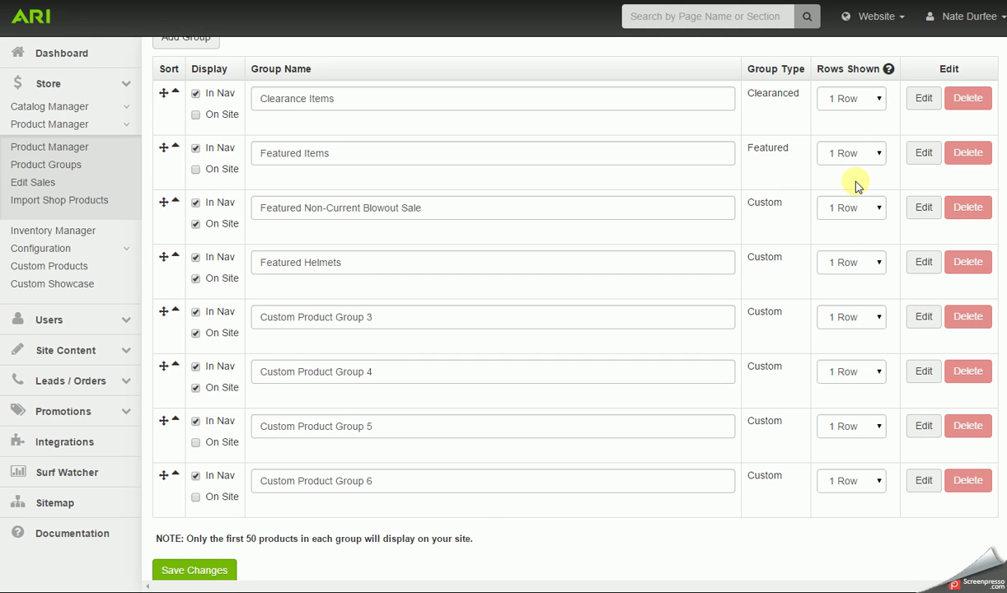
left_click(879, 264)
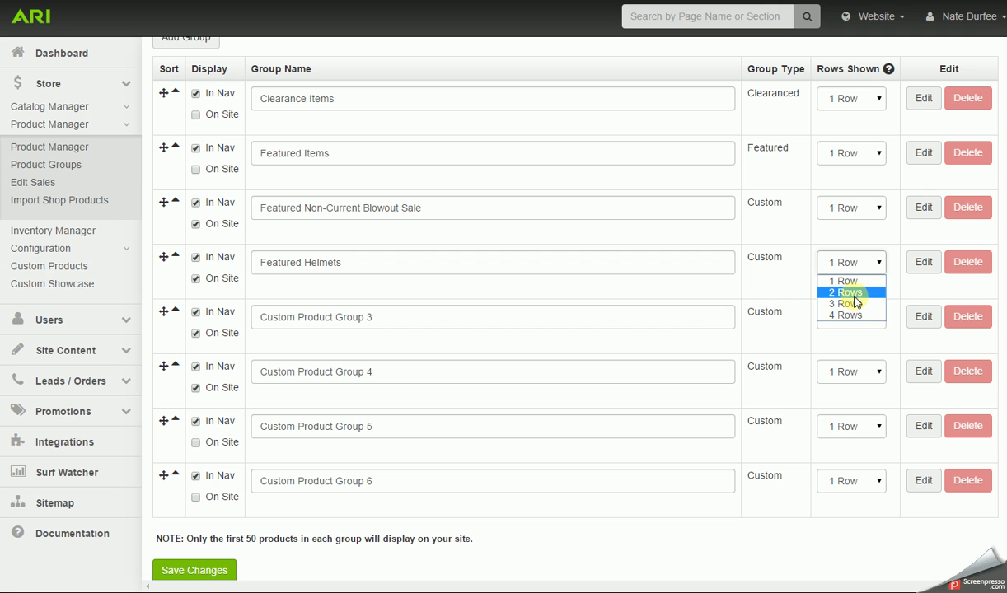
left_click(854, 292)
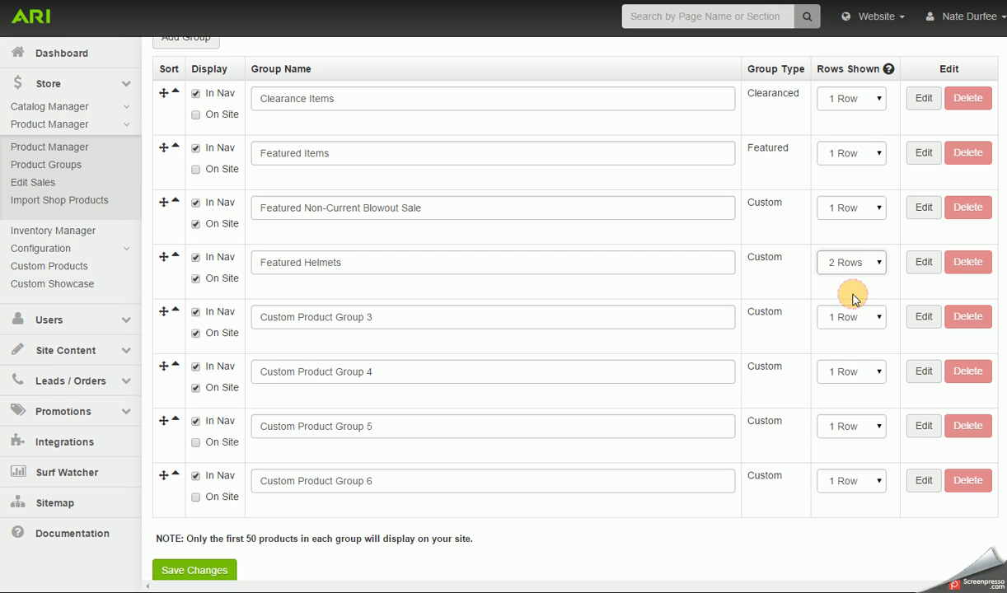
left_click(231, 579)
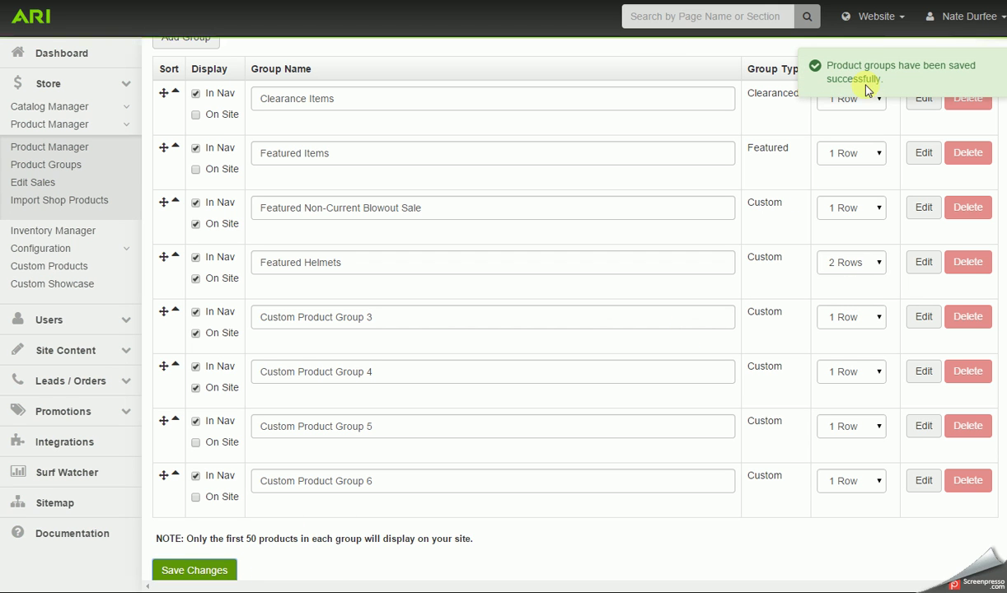
left_click(874, 17)
left_click(889, 121)
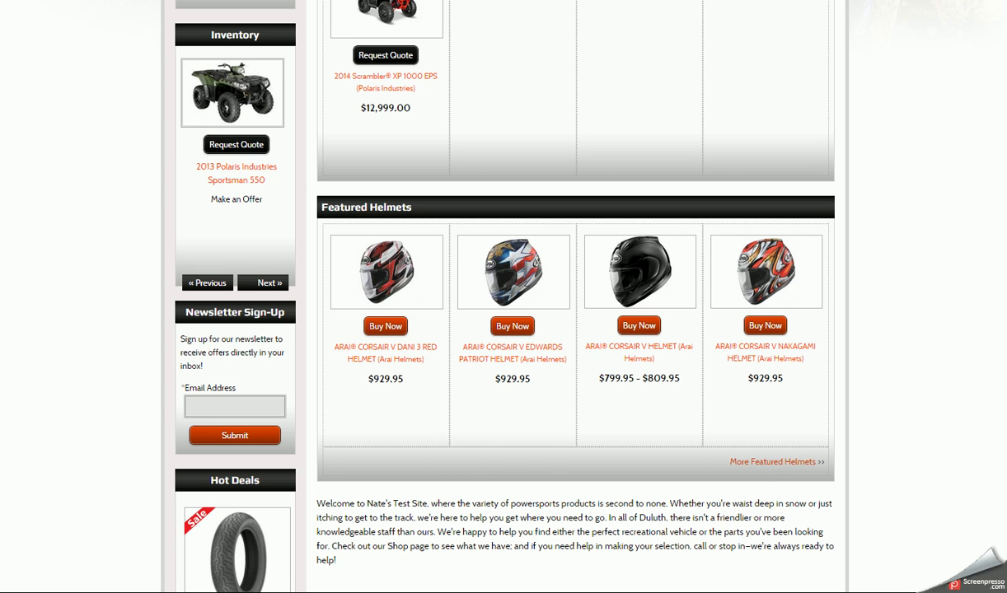
Reload the website's home page and check the two-row layout of the Featured Helmets section.
key("F5")
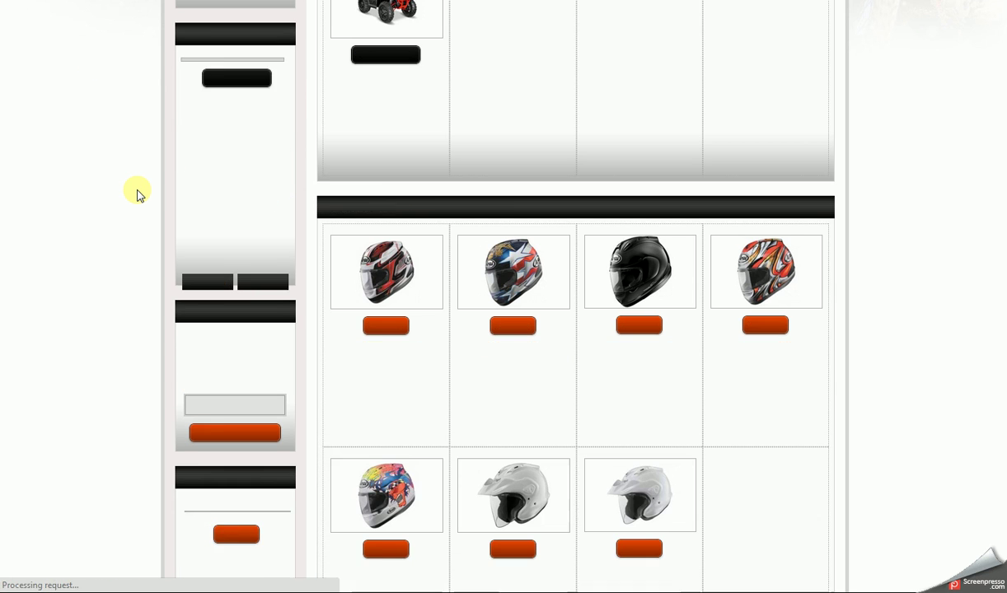
scroll(137, 194, "down", 3)
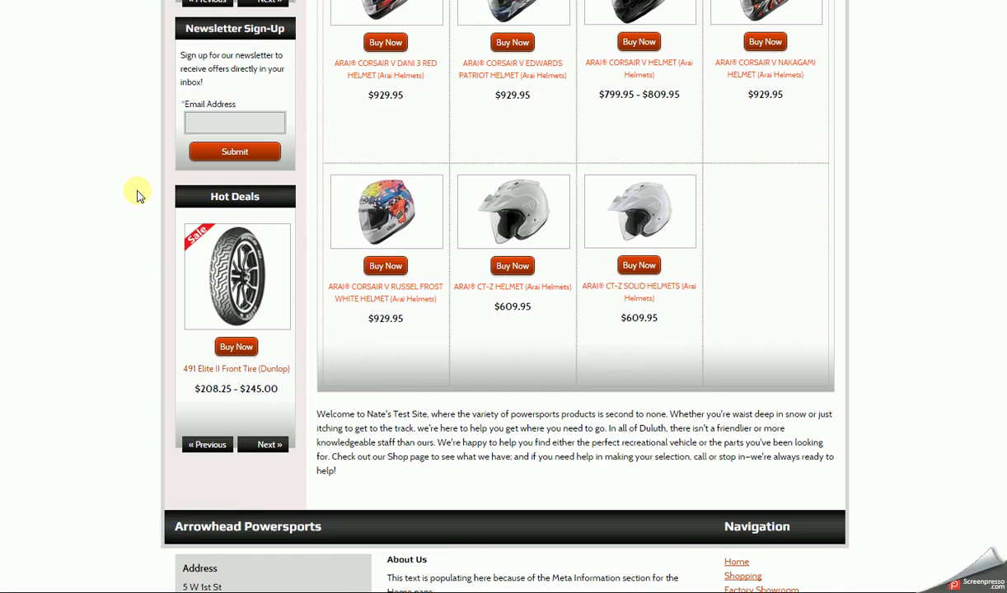
scroll(138, 195, "up", 1)
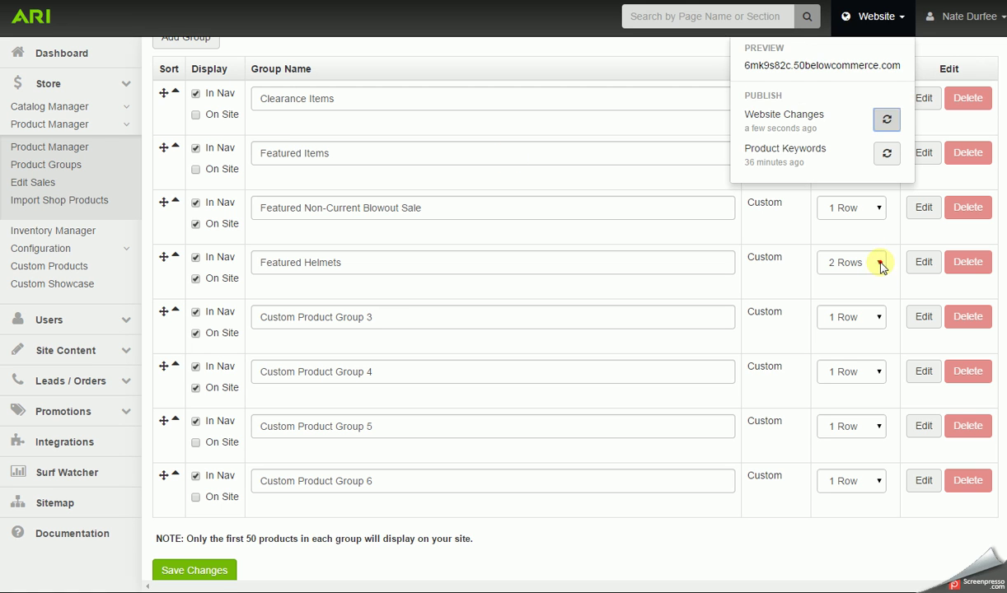
Set the Featured Helmets group to show 1 Row, save the product groups and publish the website changes.
left_click(880, 264)
left_click(861, 280)
left_click(221, 571)
left_click(875, 16)
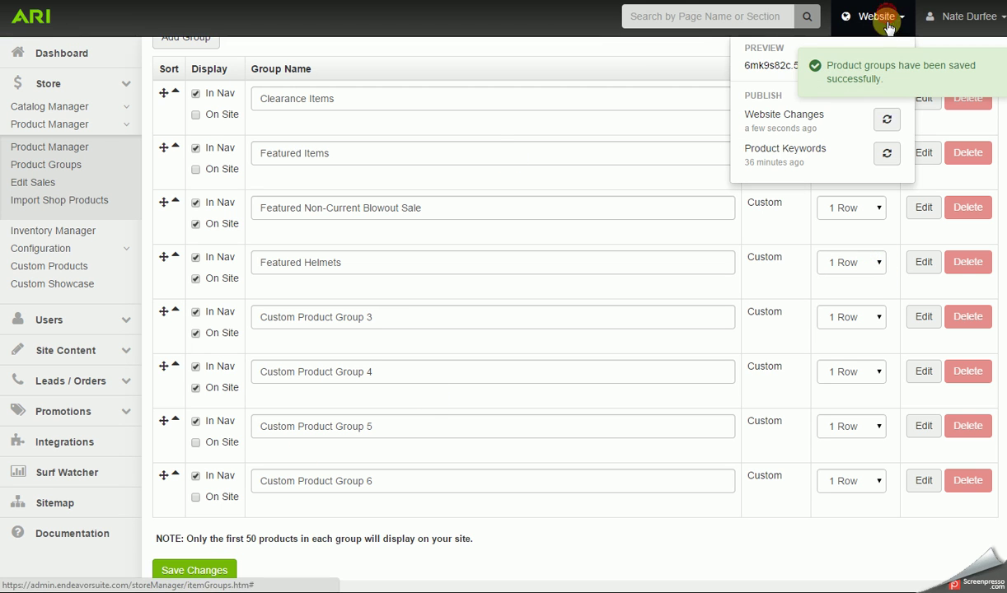
left_click(888, 125)
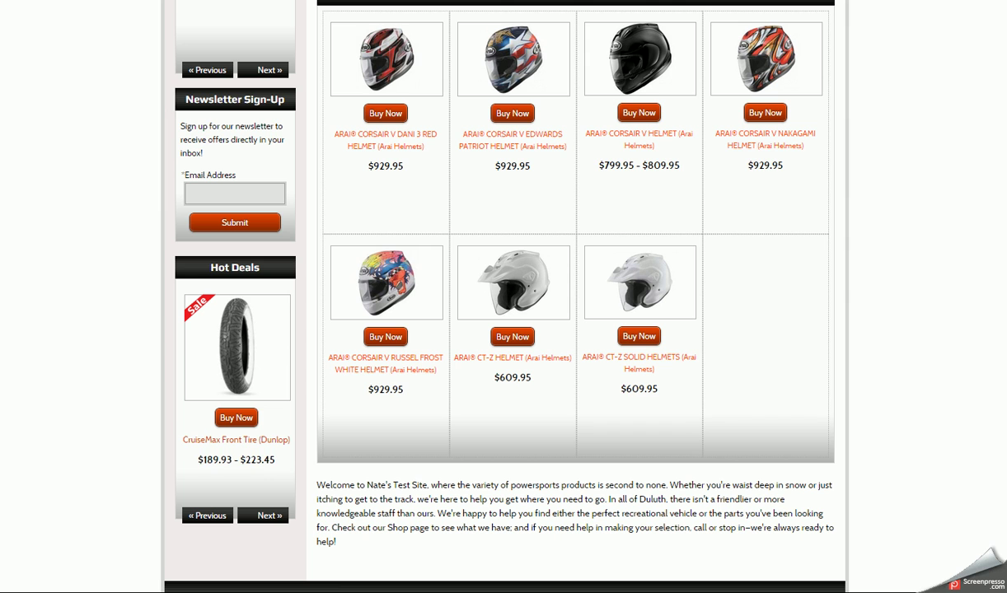
Reload the website's home page and check the Featured Helmets section with the one-row setting.
key("F5")
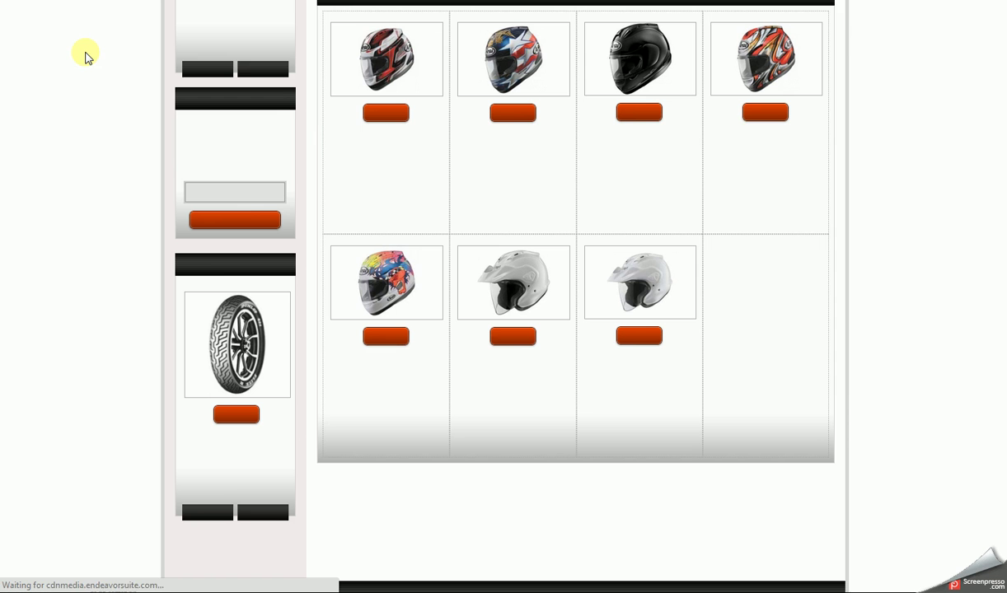
scroll(136, 214, "up", 2)
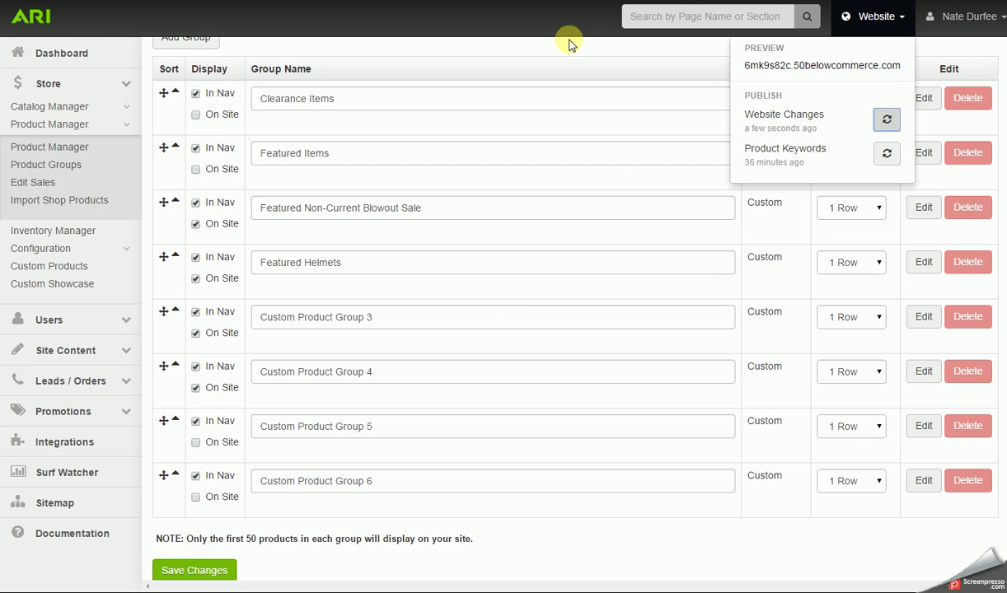
left_click(568, 43)
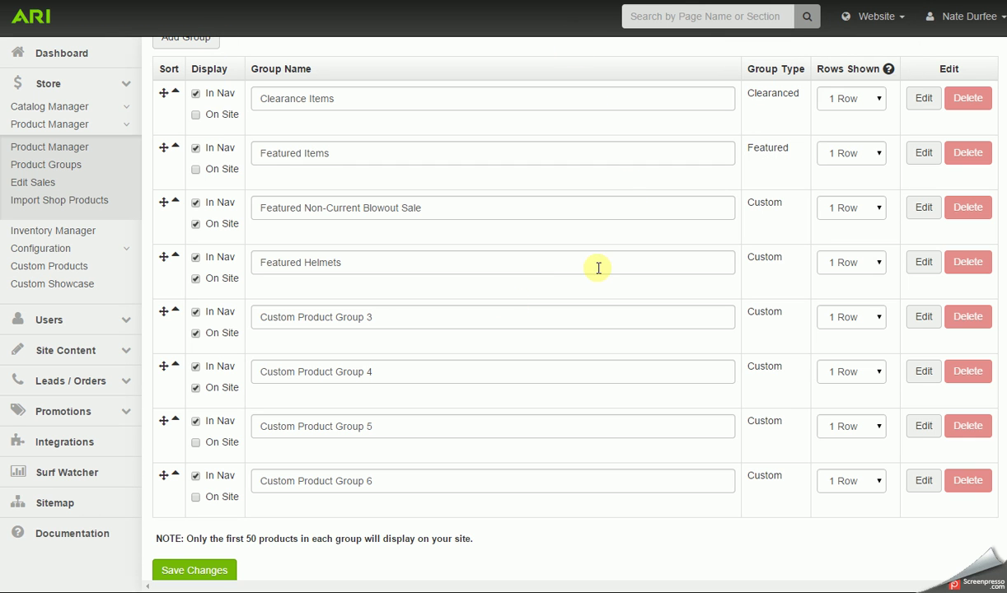
Order the Featured Helmets items with ARAI CT-Z HELMET first and ARAI CORSAIR V RUSSEL FROST WHITE HELMET second, and save.
left_click(922, 265)
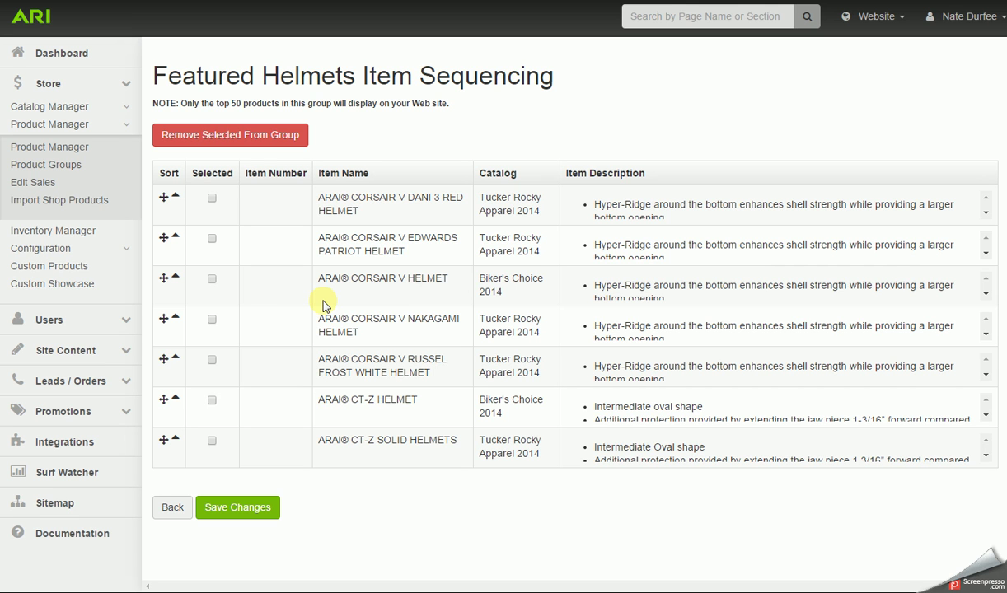
left_click(177, 402)
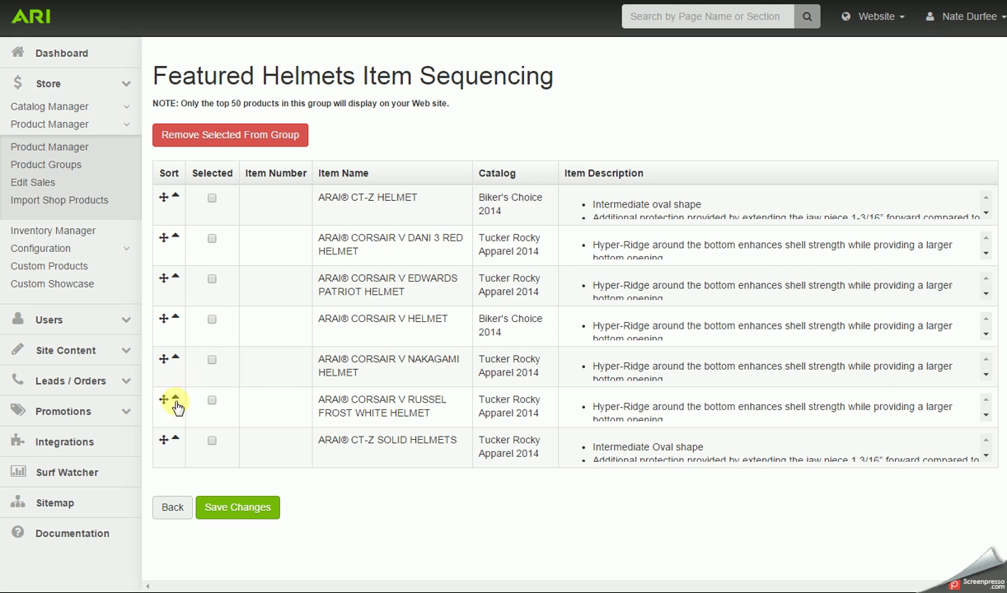
left_click_drag(165, 402, 180, 233)
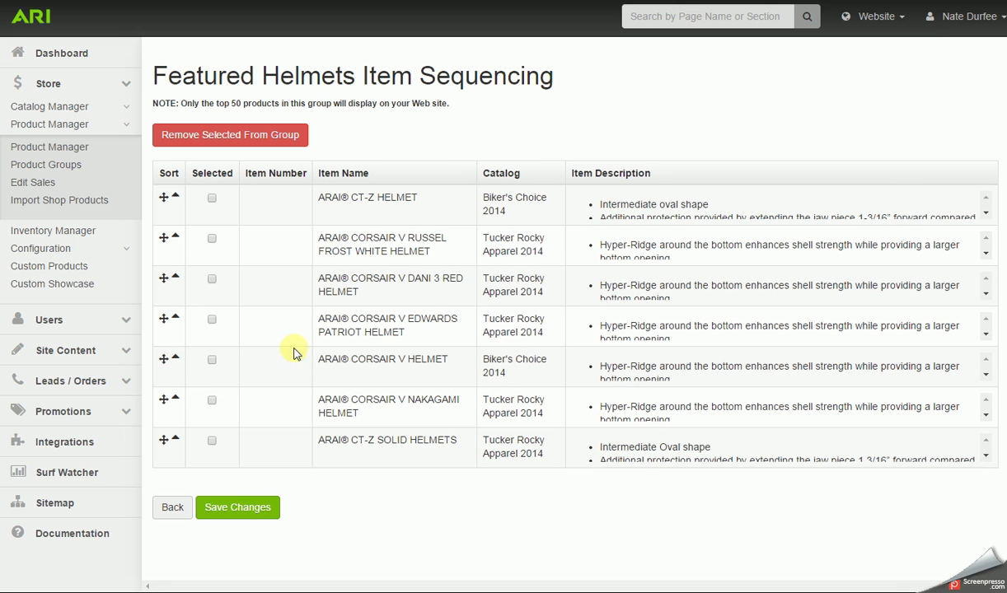
left_click(252, 507)
Publish the website changes, check the helmet order on the home page, and close the website preview.
left_click(872, 16)
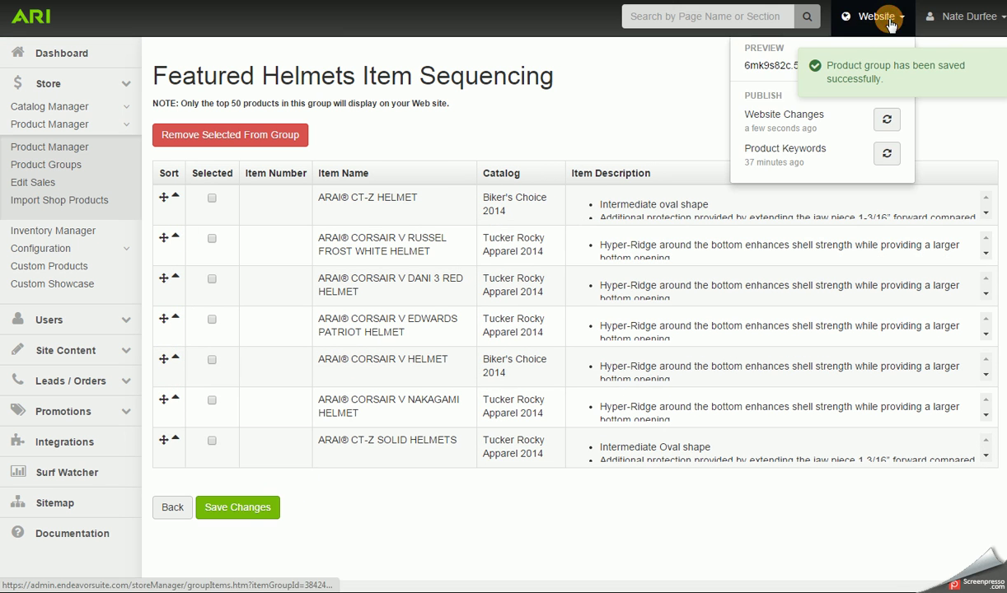
left_click(884, 121)
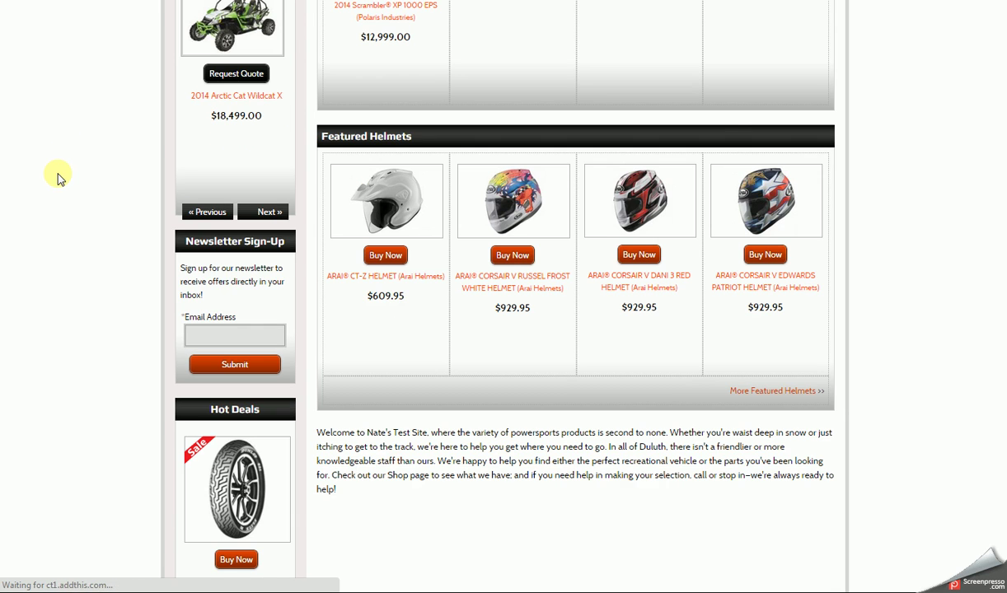
scroll(60, 178, "down", 1)
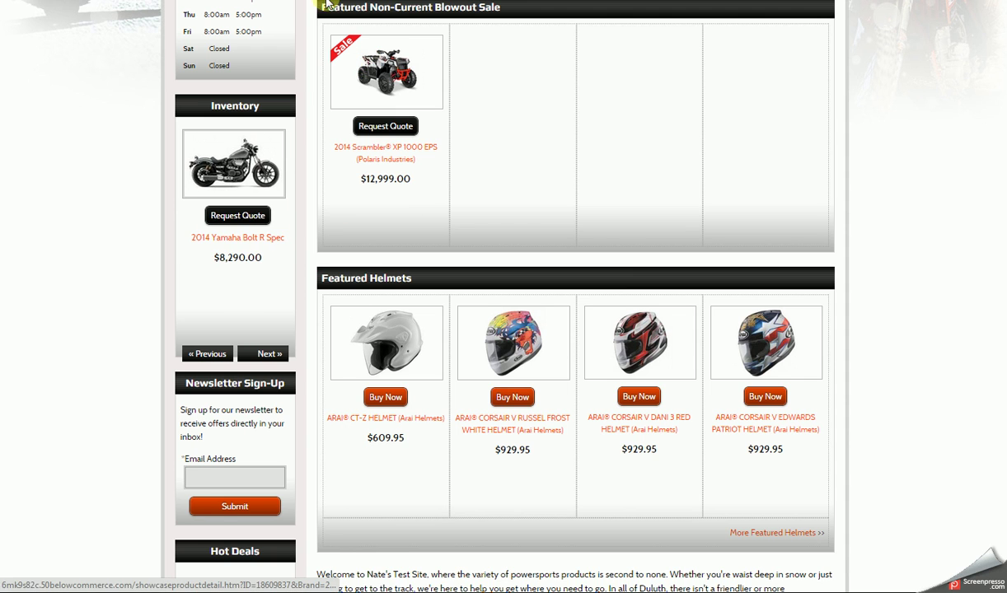
key("ctrl+w")
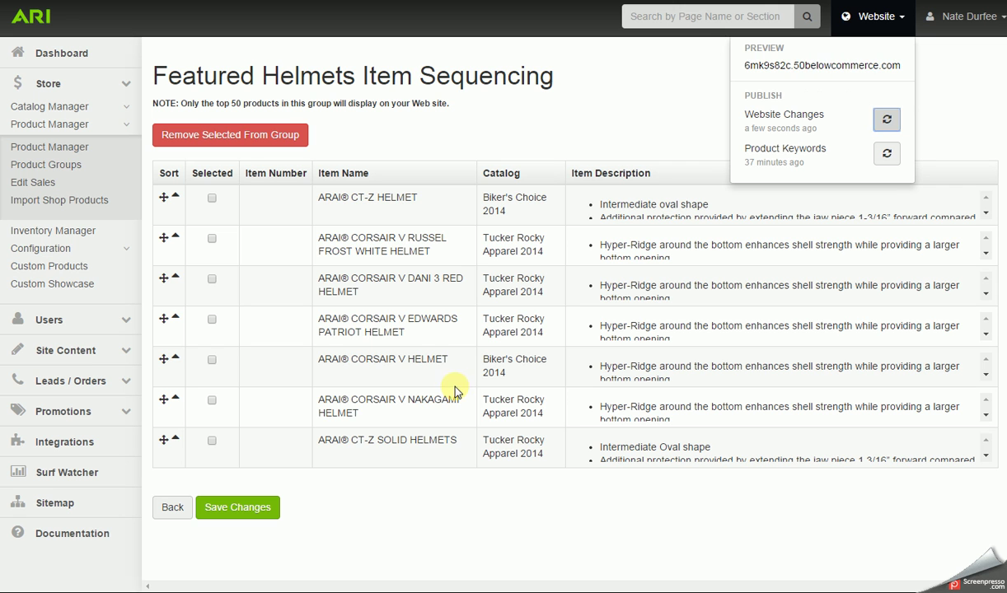
Search Product Manager for all products in the Featured Helmets product group.
left_click(78, 149)
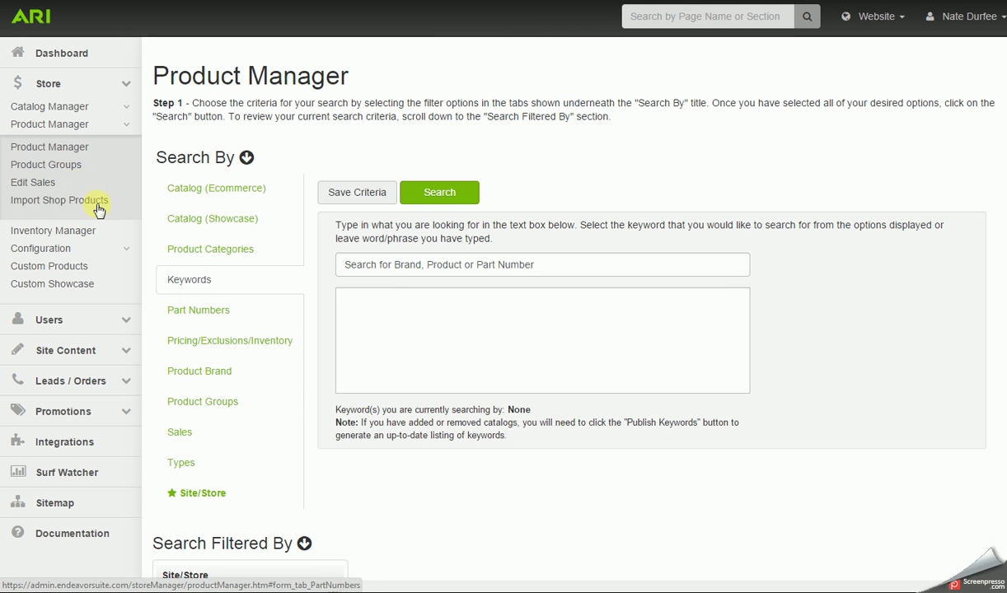
left_click(221, 400)
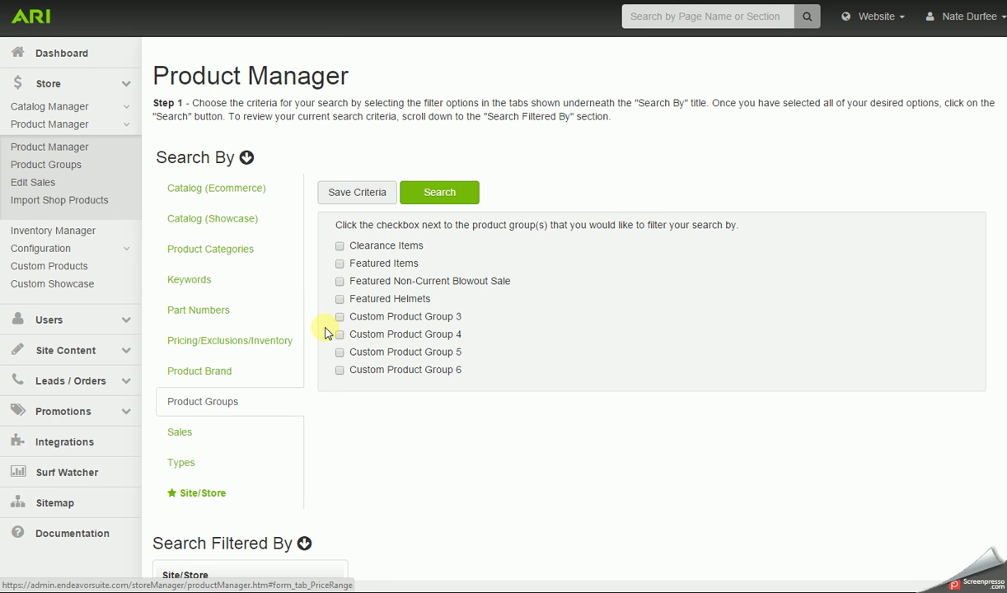
left_click(443, 192)
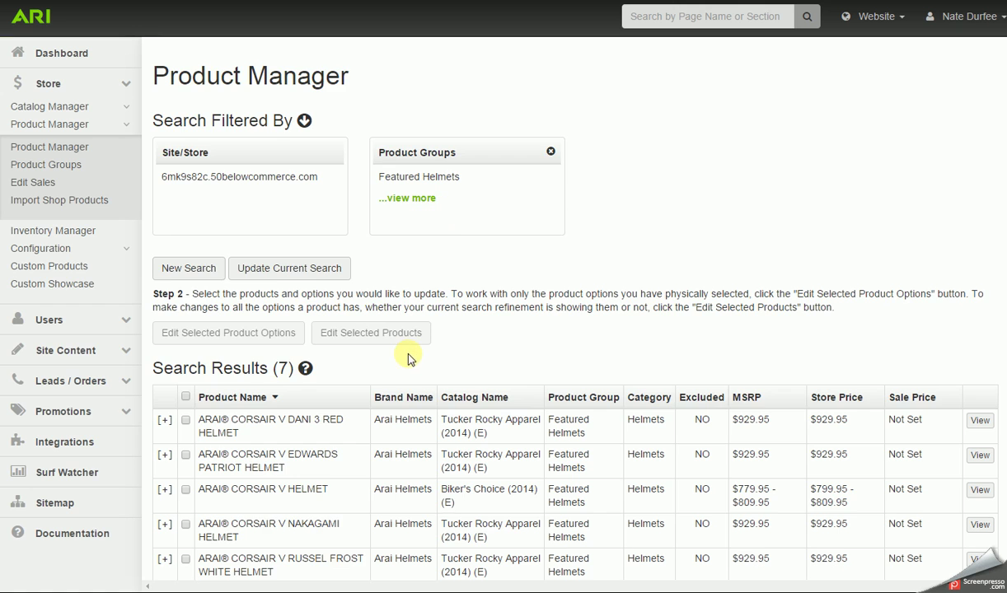
scroll(409, 352, "down", 1)
scroll(408, 353, "down", 1)
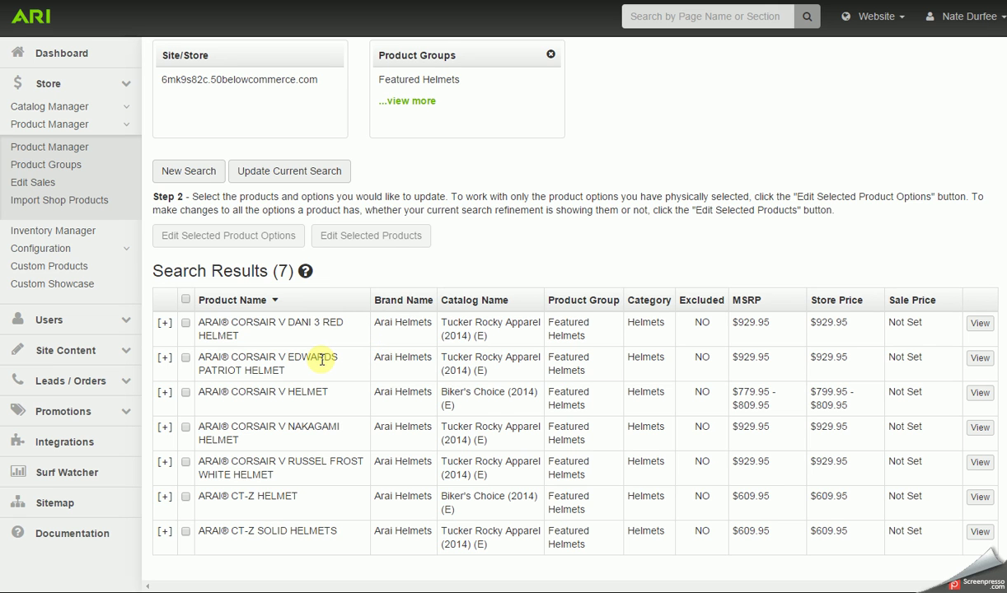
Select all Featured Helmets search results and open their product editing options for setting the store list price.
left_click(186, 301)
left_click(373, 236)
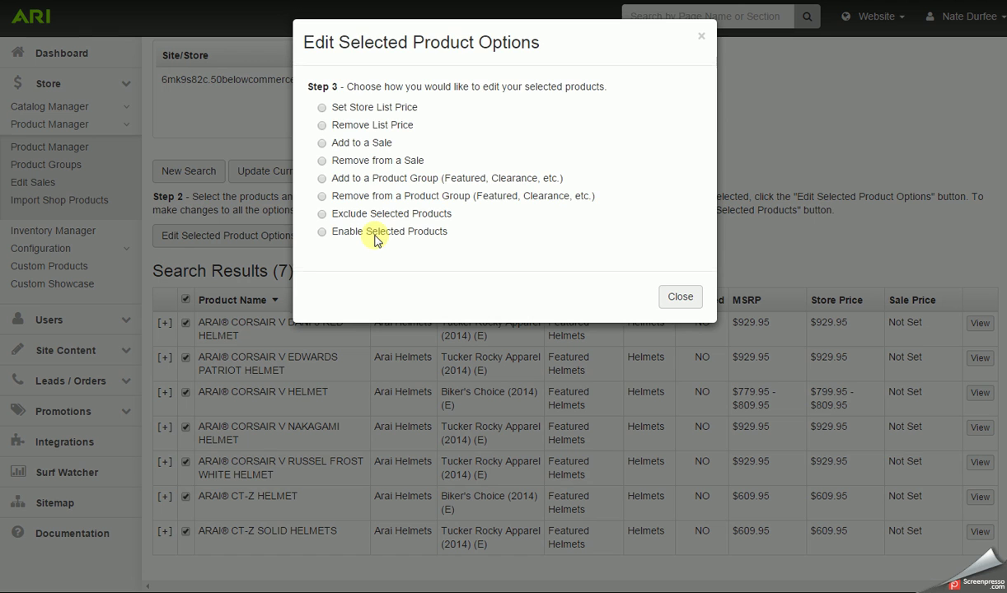
left_click(322, 108)
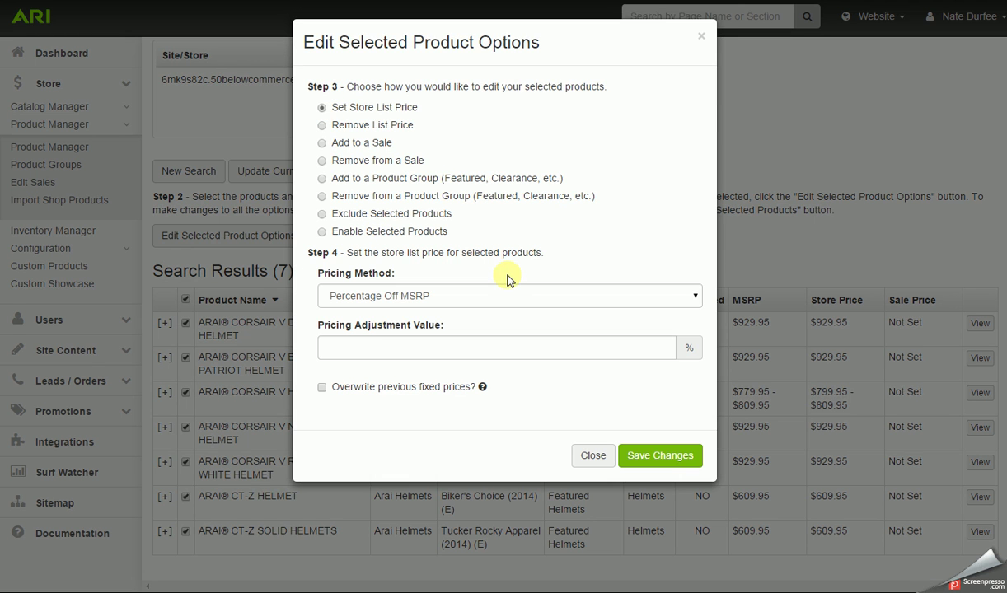
left_click(689, 297)
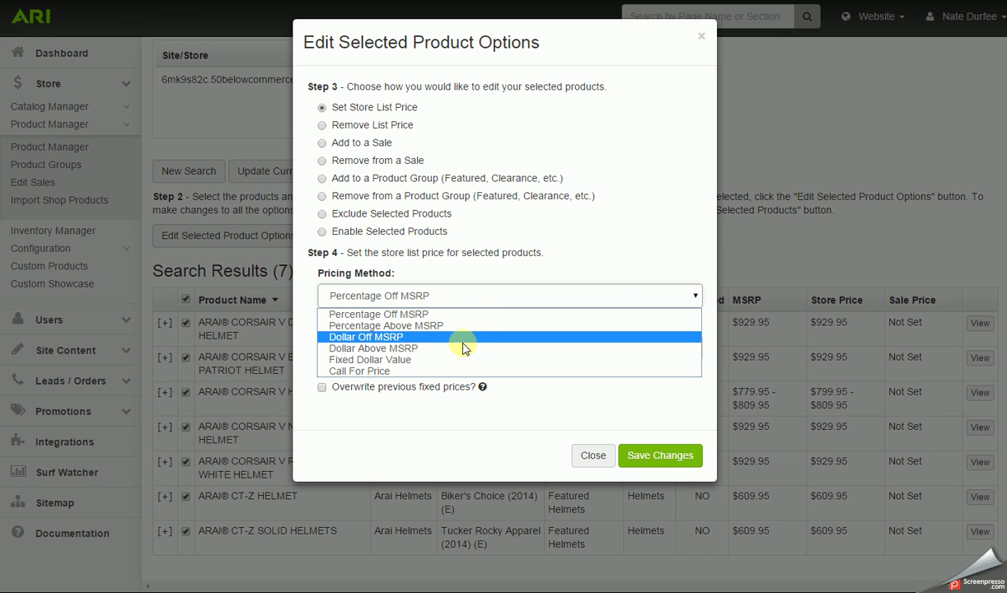
left_click(424, 360)
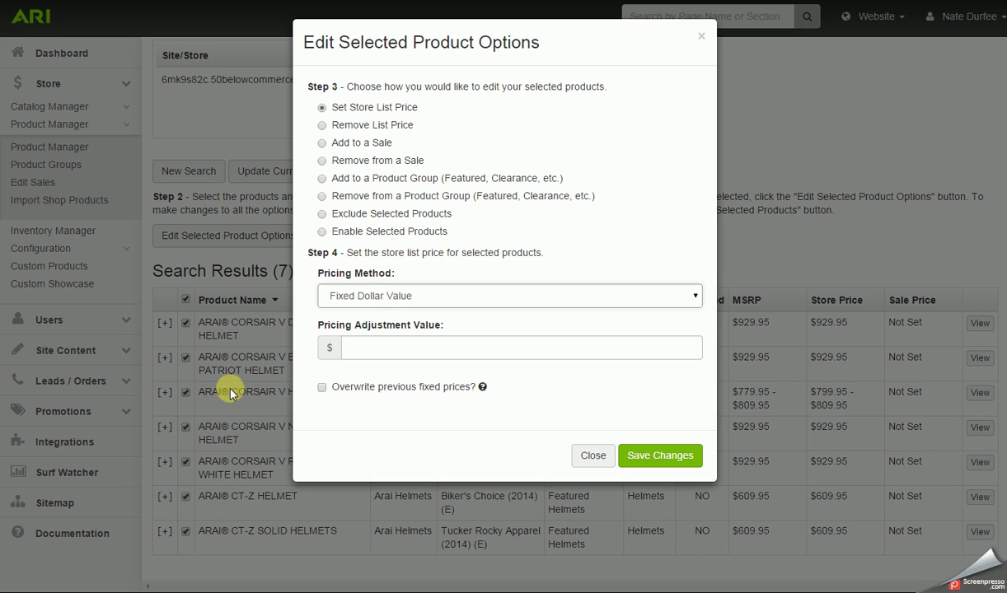
left_click(387, 347)
Set the selected helmets' store list price to Percentage Off MSRP with an adjustment of 10%, save, and check the results list.
left_click(643, 296)
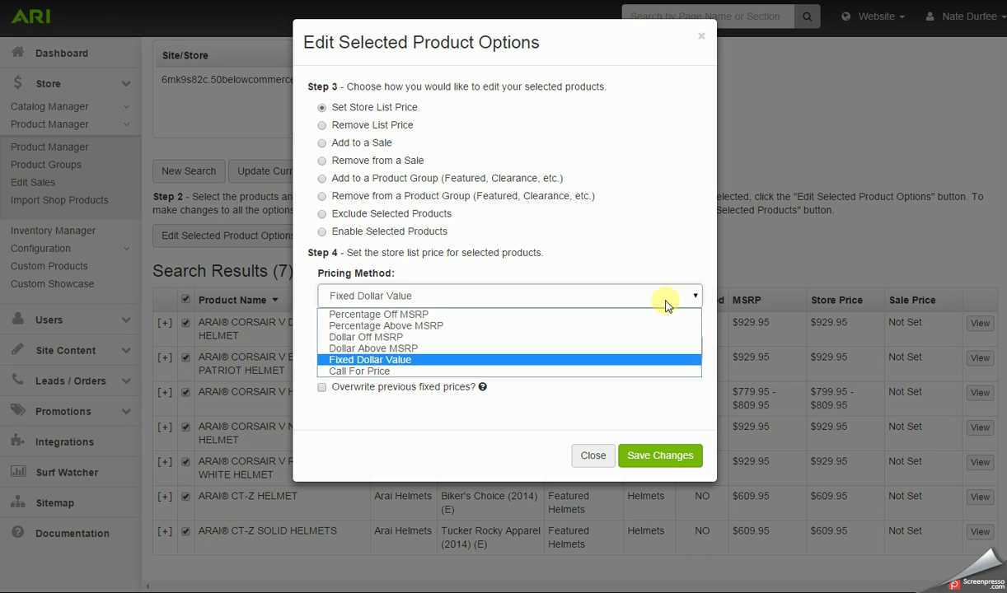
left_click(575, 317)
left_click(434, 347)
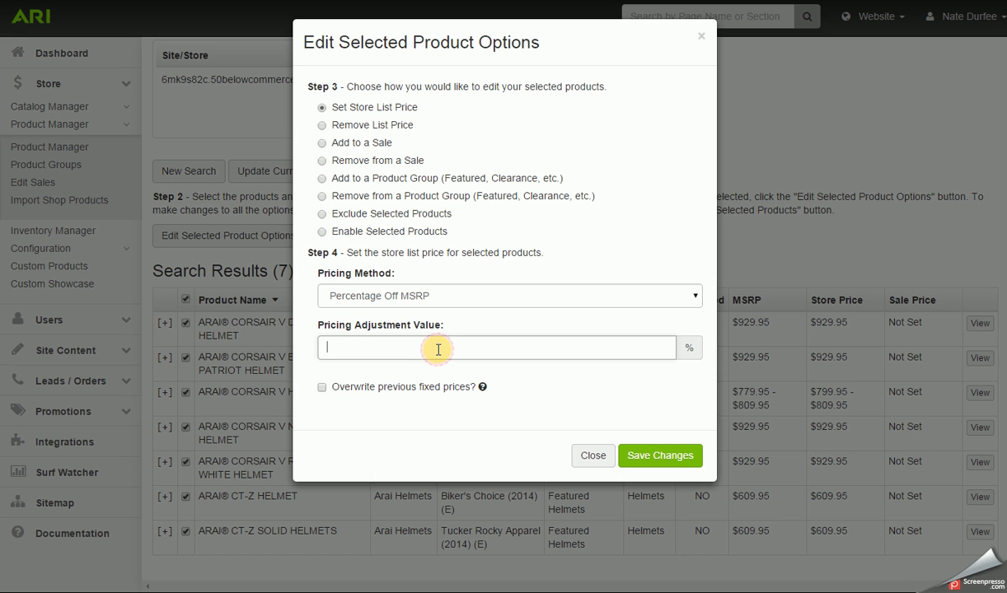
type("10")
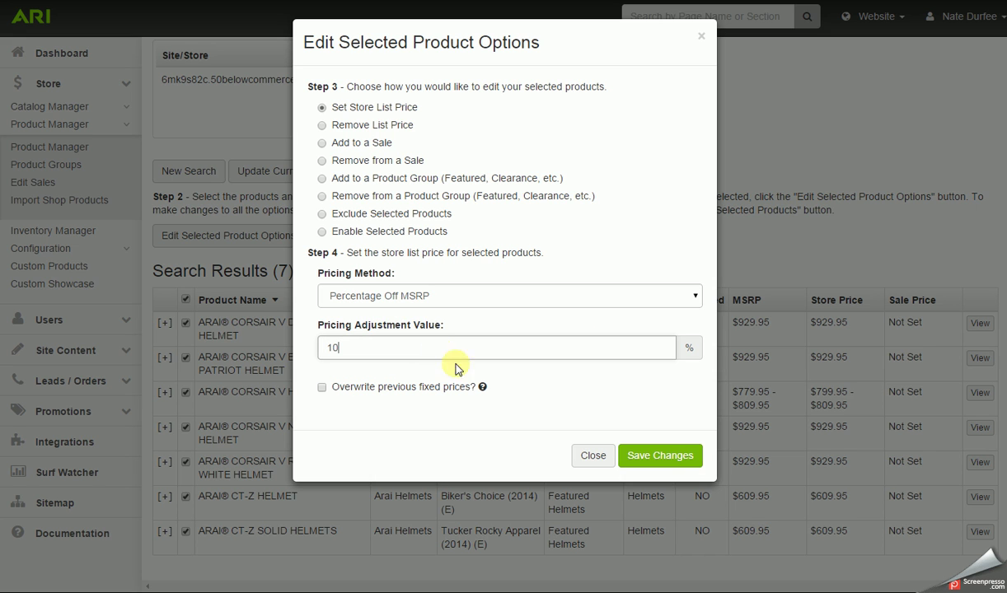
left_click(678, 462)
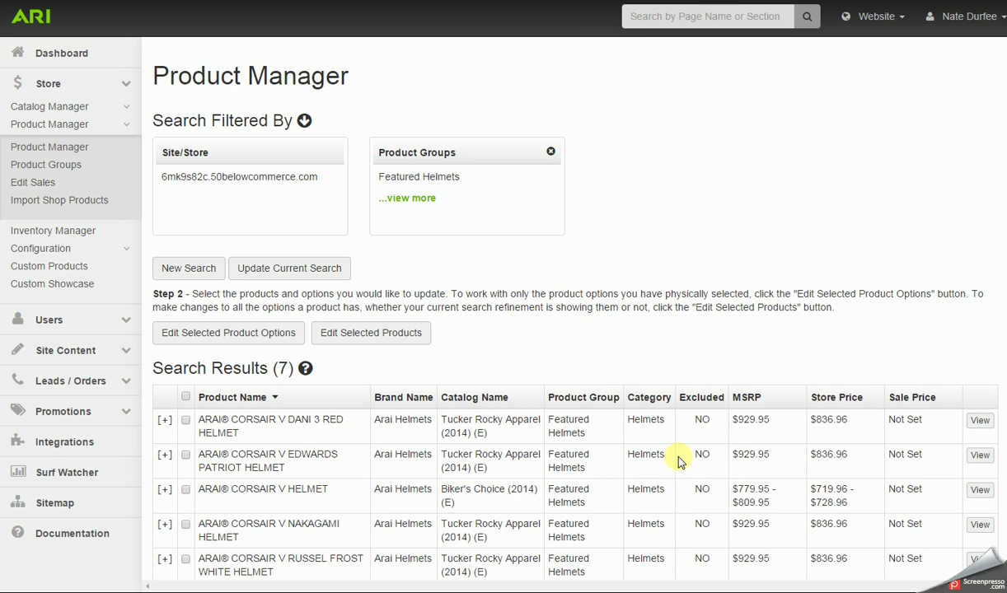
scroll(742, 420, "down", 2)
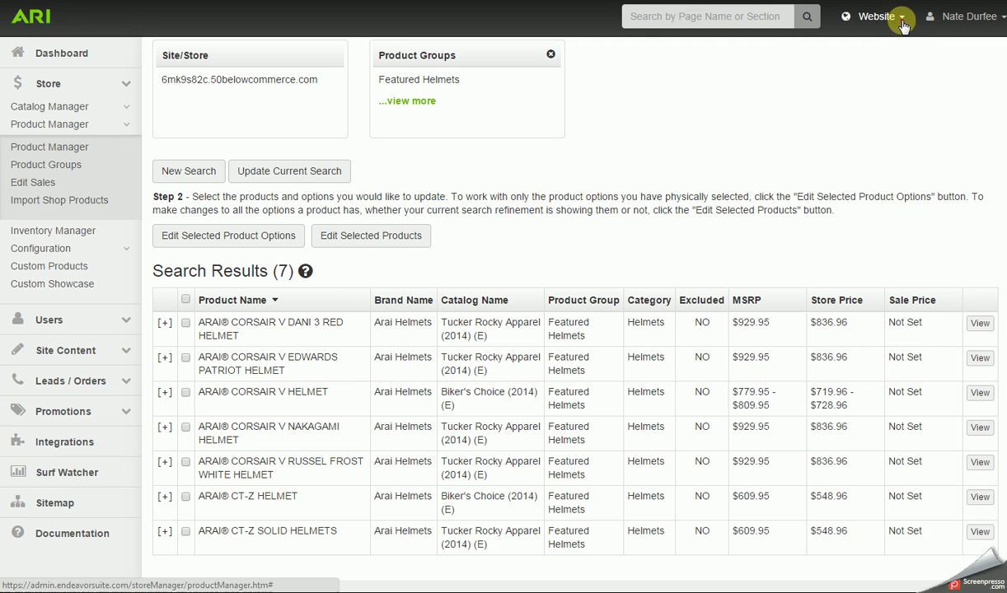
Publish the website changes and check the Featured Helmets prices on the website's home page.
left_click(872, 17)
left_click(889, 122)
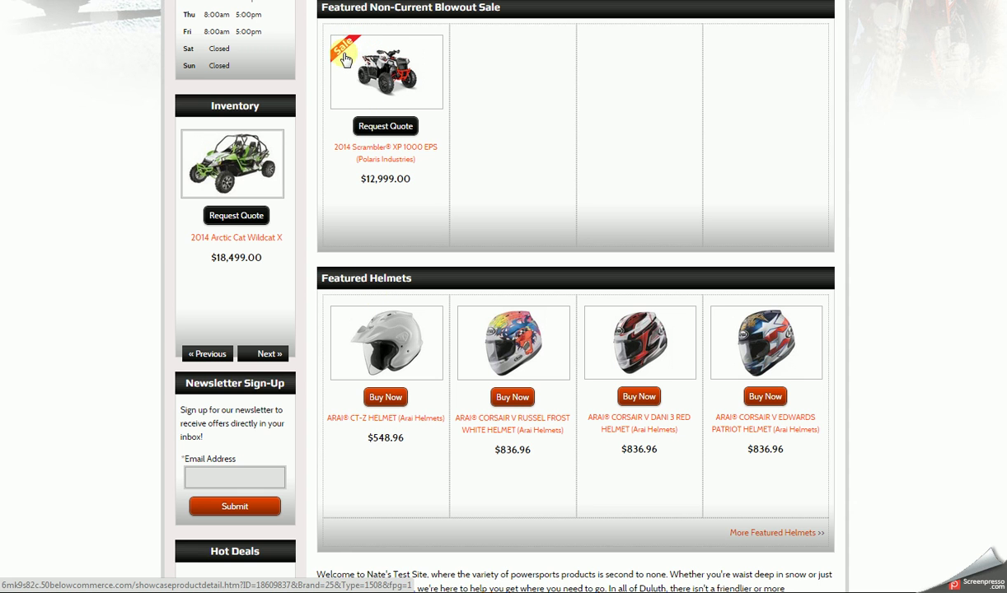
scroll(383, 191, "down", 1)
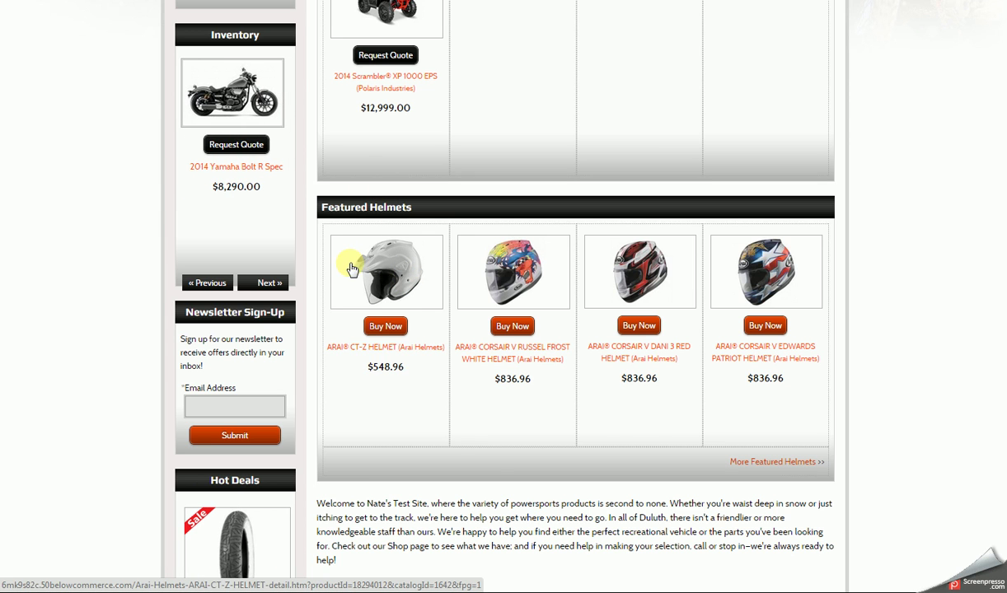
View the ARAI CT-Z HELMET product page on the website, check its part number prices, and return to Product Manager.
left_click(399, 276)
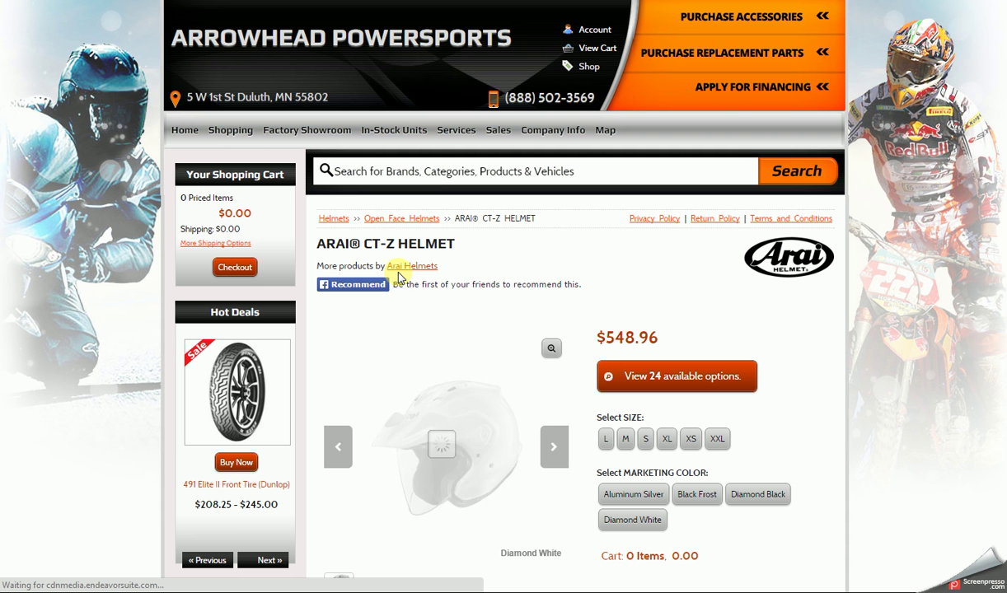
scroll(399, 277, "down", 2)
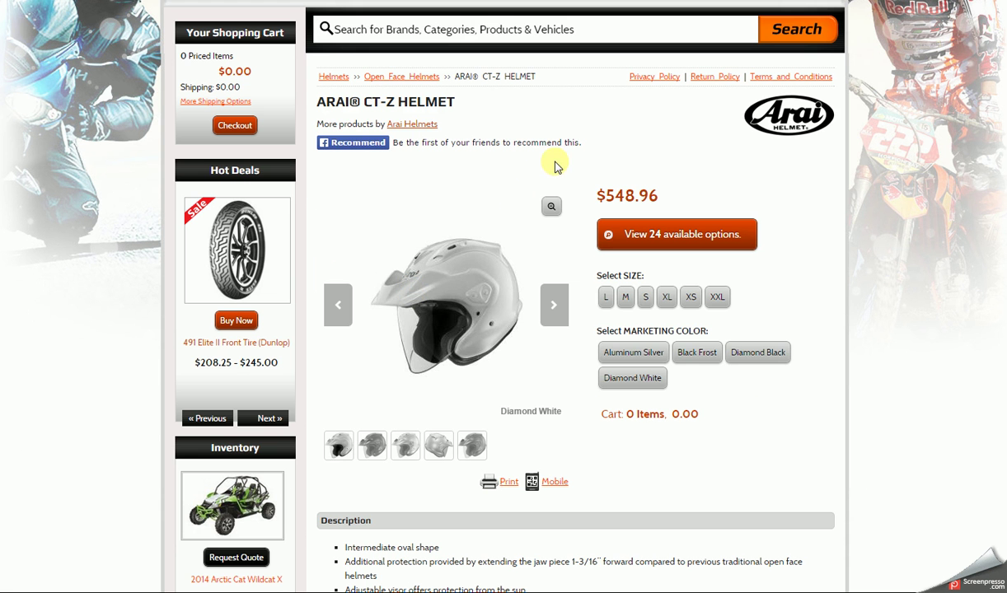
scroll(602, 152, "down", 12)
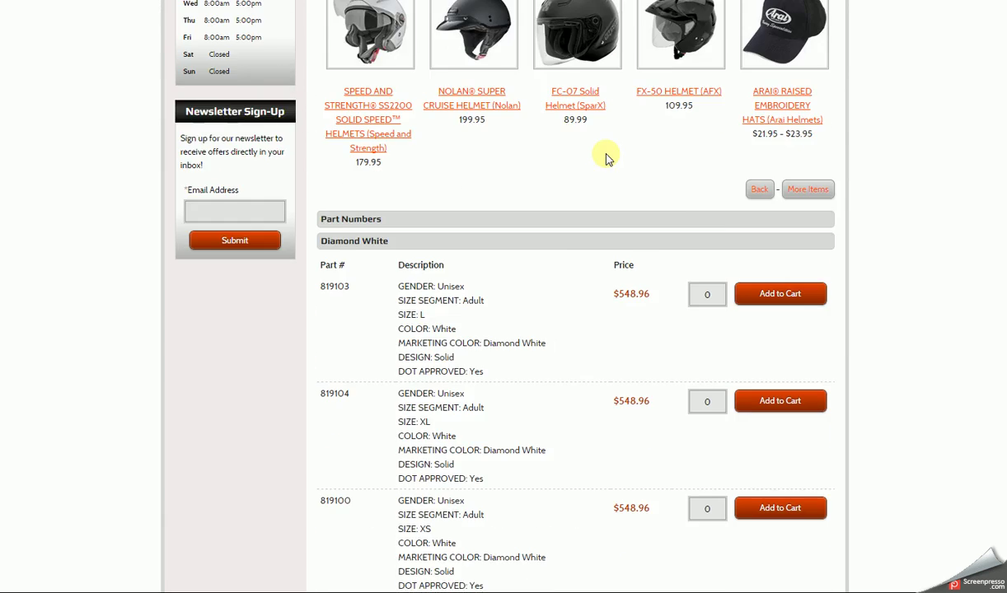
scroll(605, 157, "down", 1)
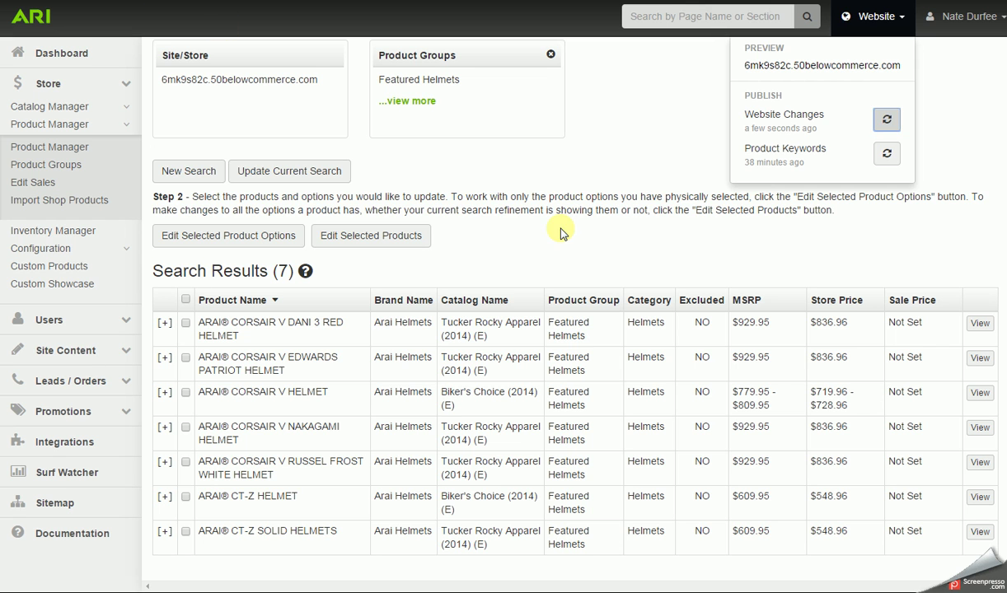
left_click(596, 186)
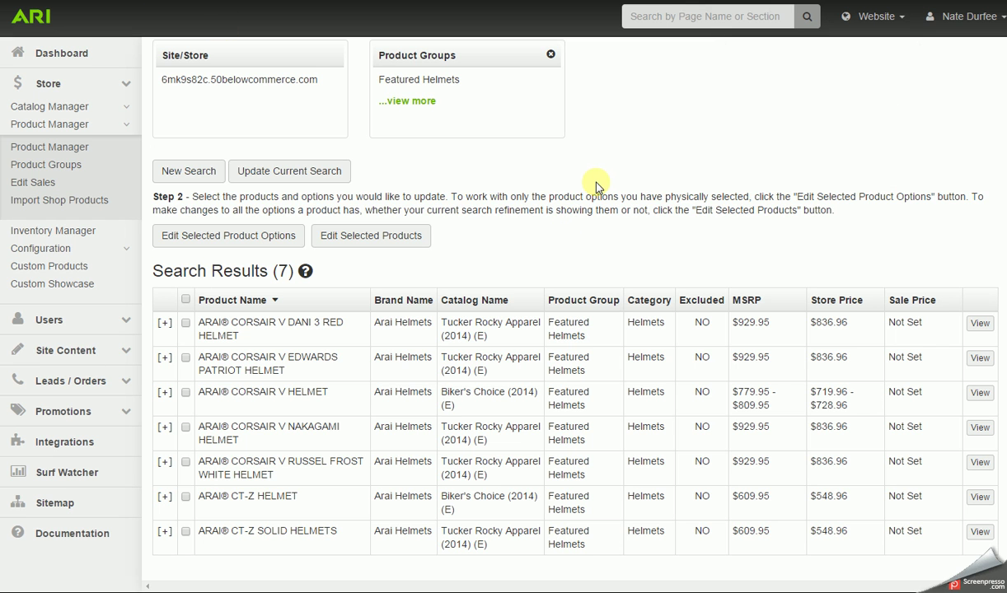
Start a new Product Manager search for products that are Custom Priced and NOT Excluded.
left_click(66, 149)
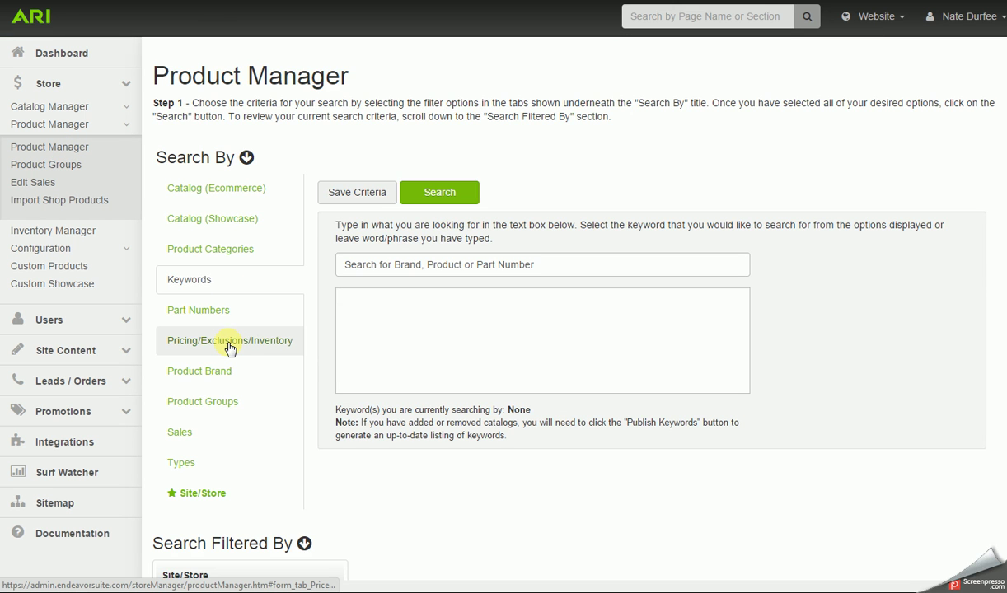
left_click(230, 346)
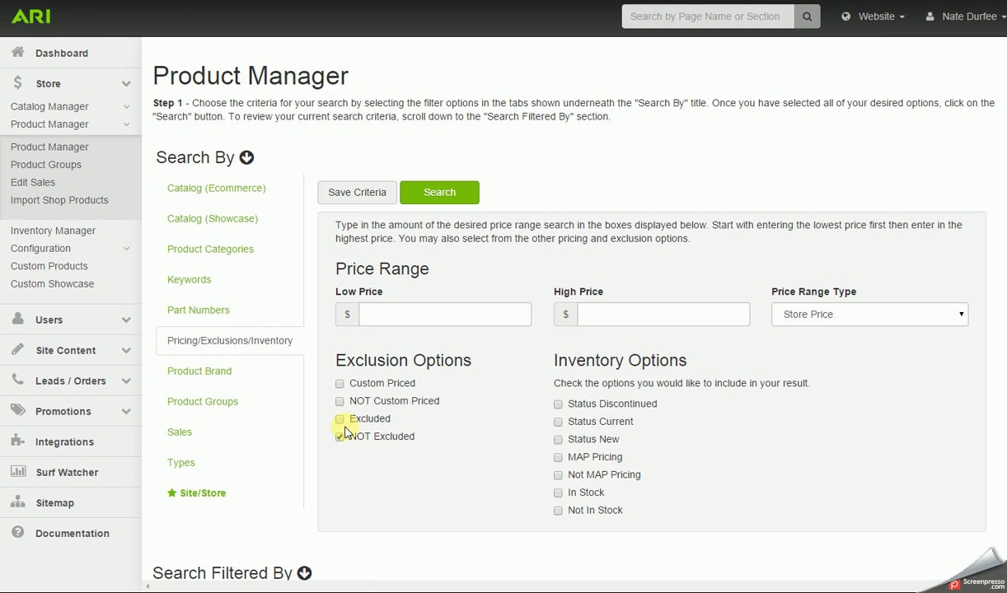
left_click(340, 384)
left_click(434, 194)
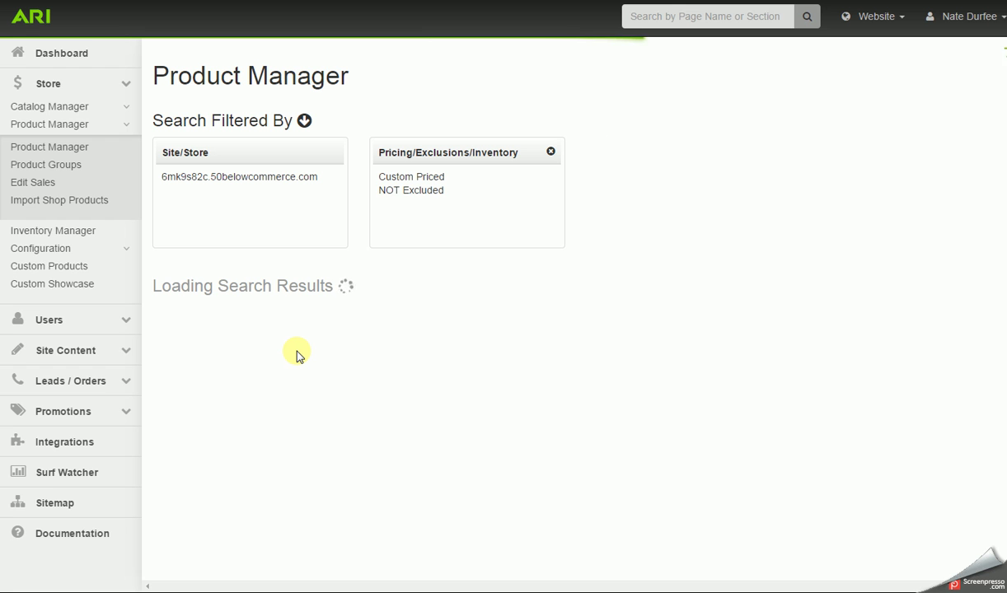
scroll(283, 335, "down", 2)
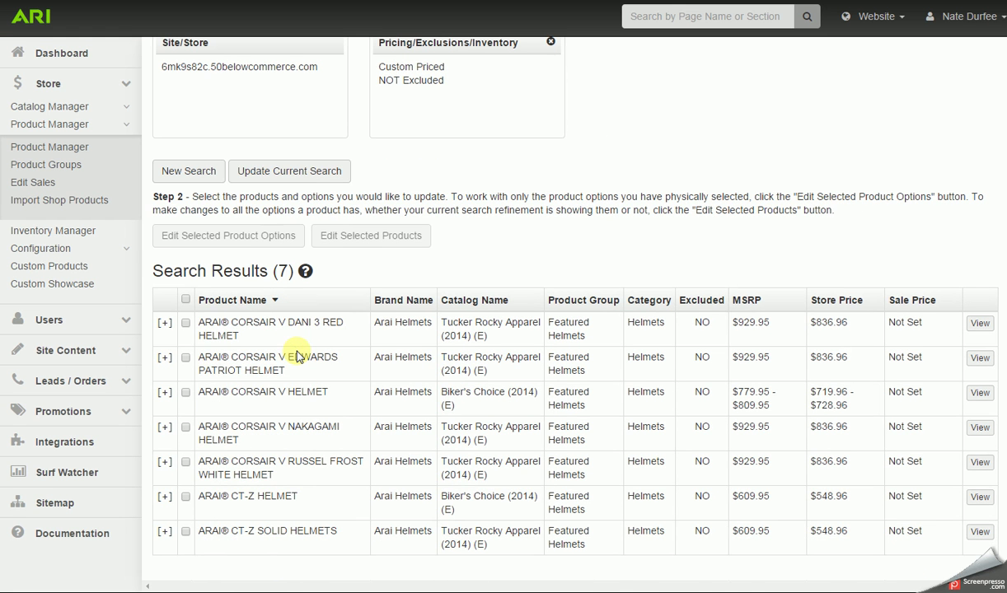
Remove the list prices from all the custom-priced products found and save the changes.
left_click(187, 300)
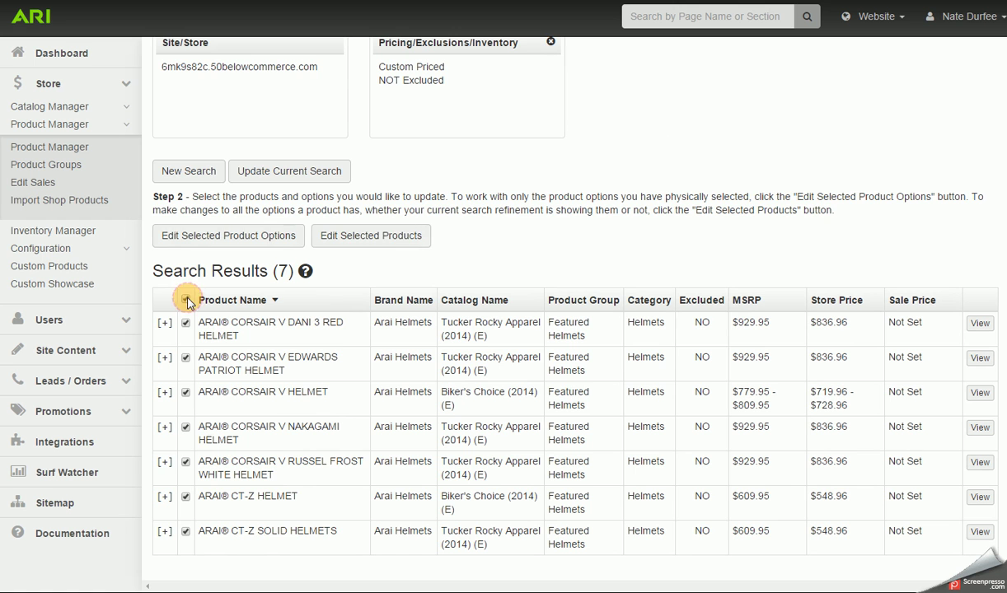
left_click(331, 235)
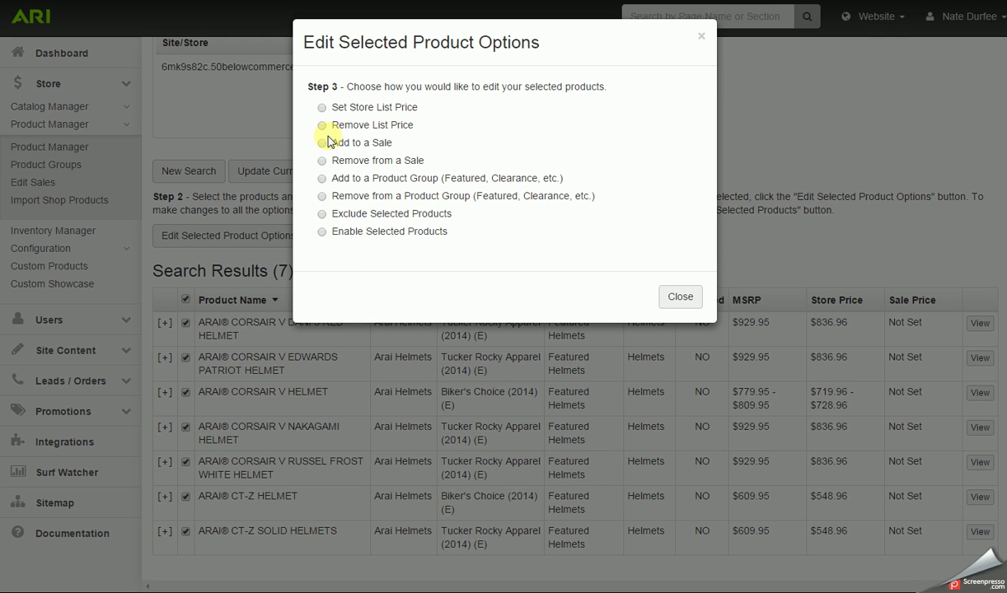
left_click(321, 125)
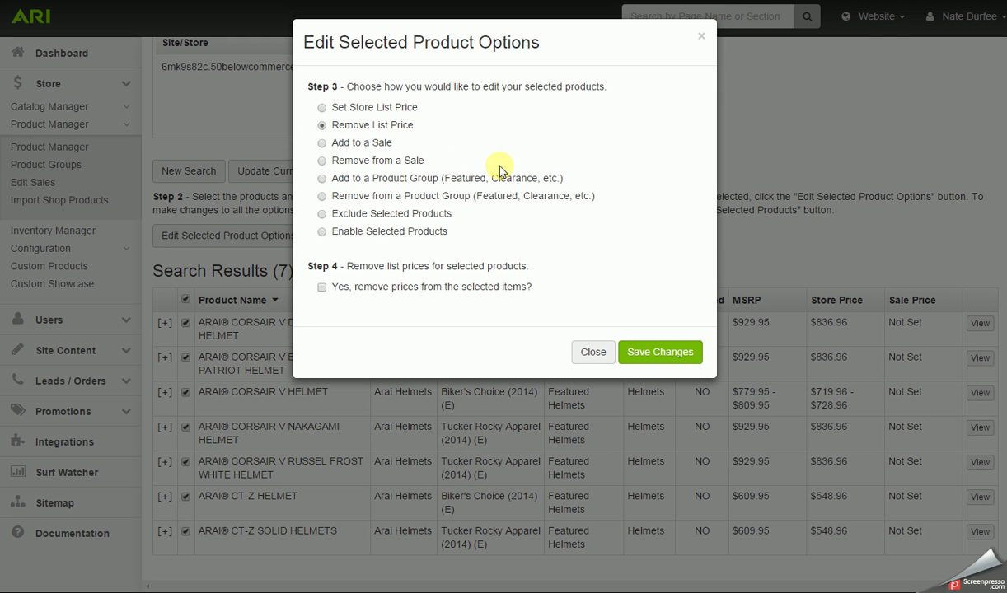
left_click(321, 287)
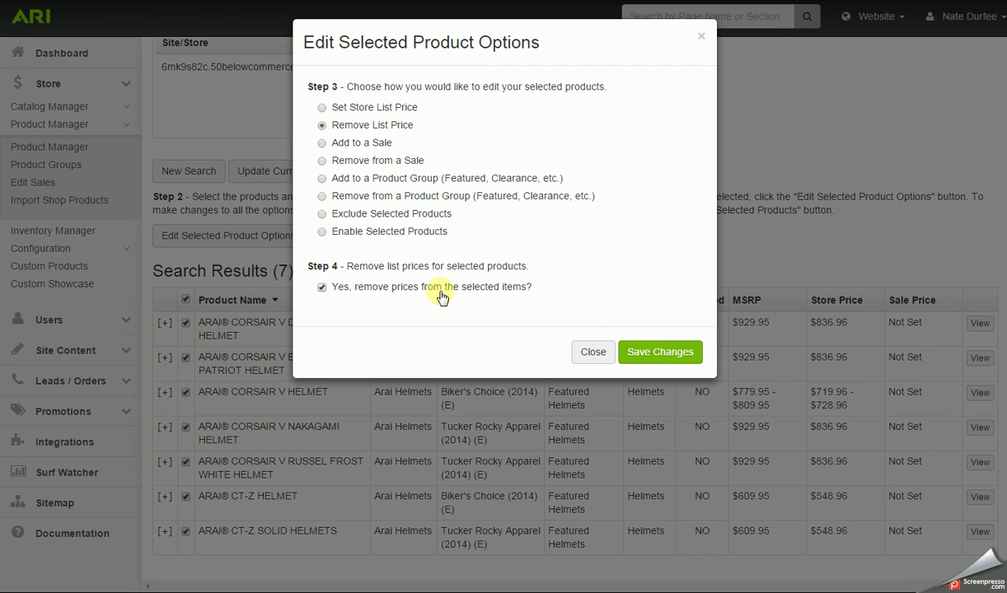
left_click(658, 355)
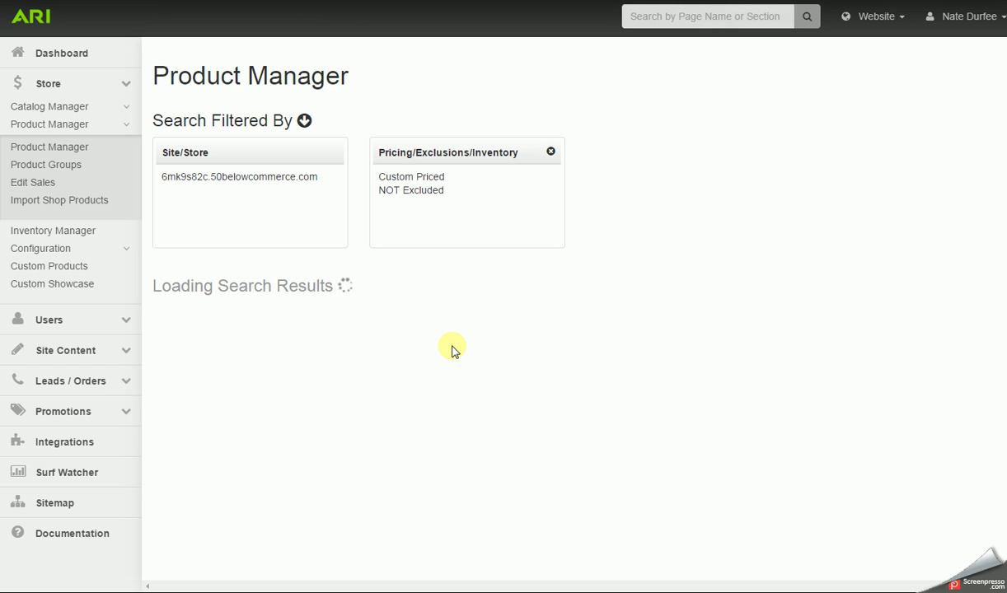
Clear the pricing filter and examine the search criteria for ecommerce catalogs, showcase catalogs, product categories, keywords and part numbers.
left_click(551, 153)
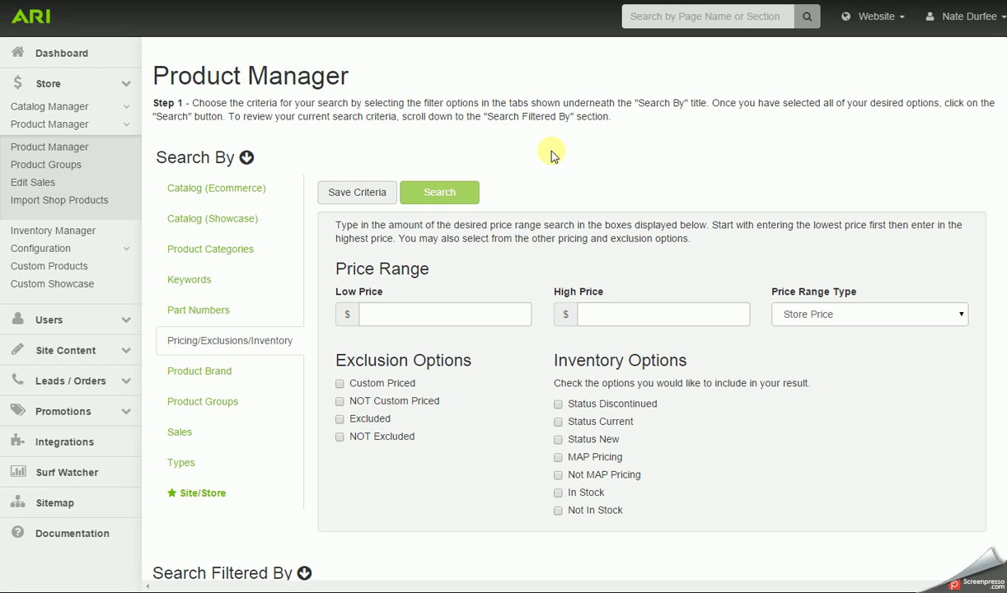
left_click(66, 148)
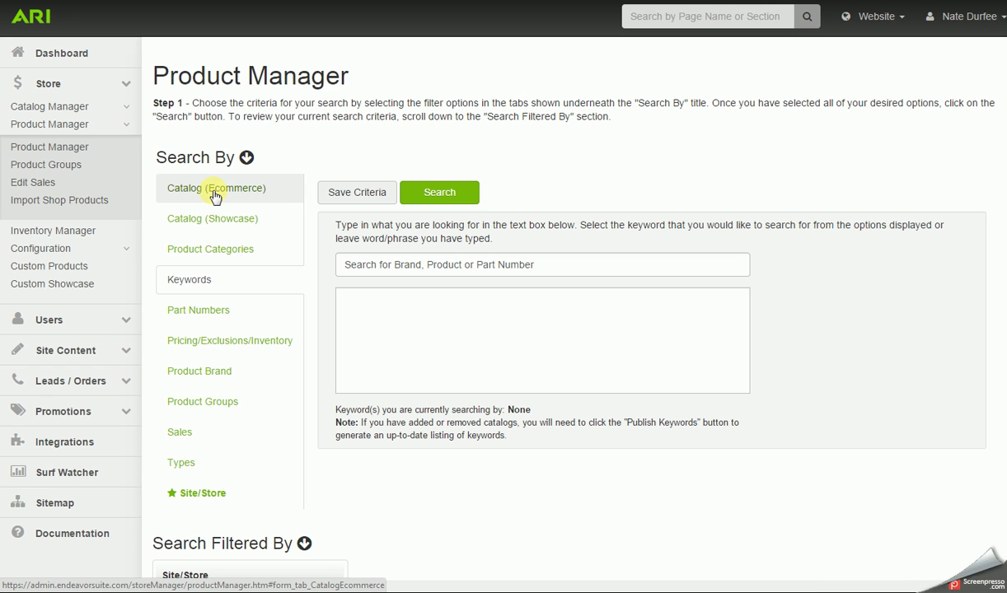
left_click(214, 194)
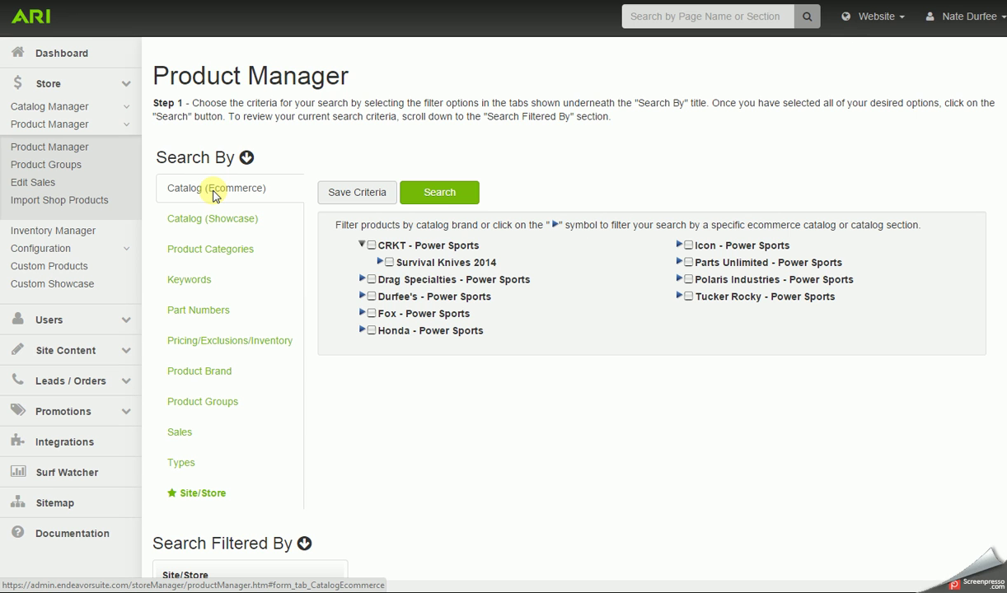
left_click(223, 220)
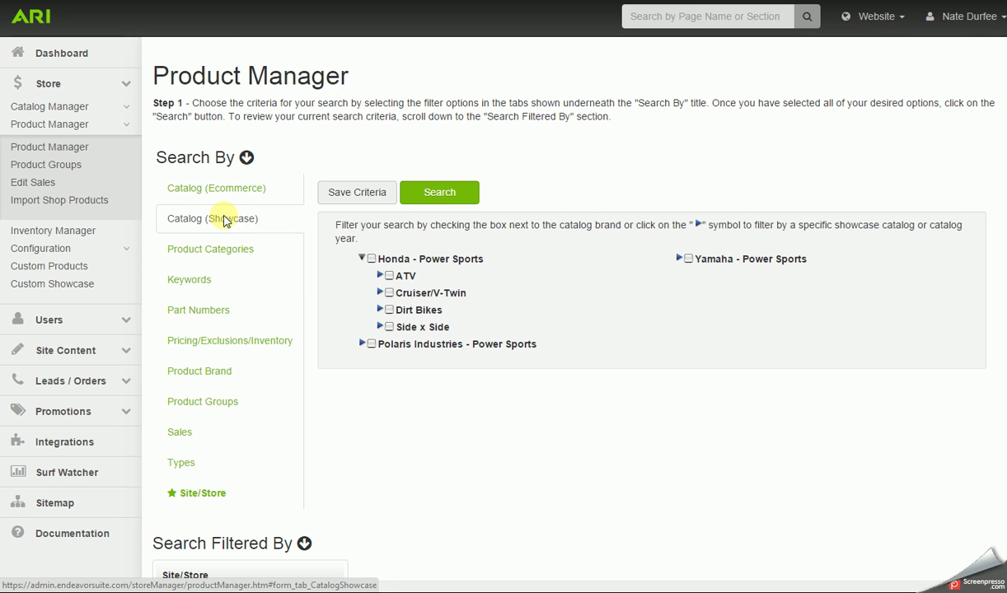
left_click(222, 257)
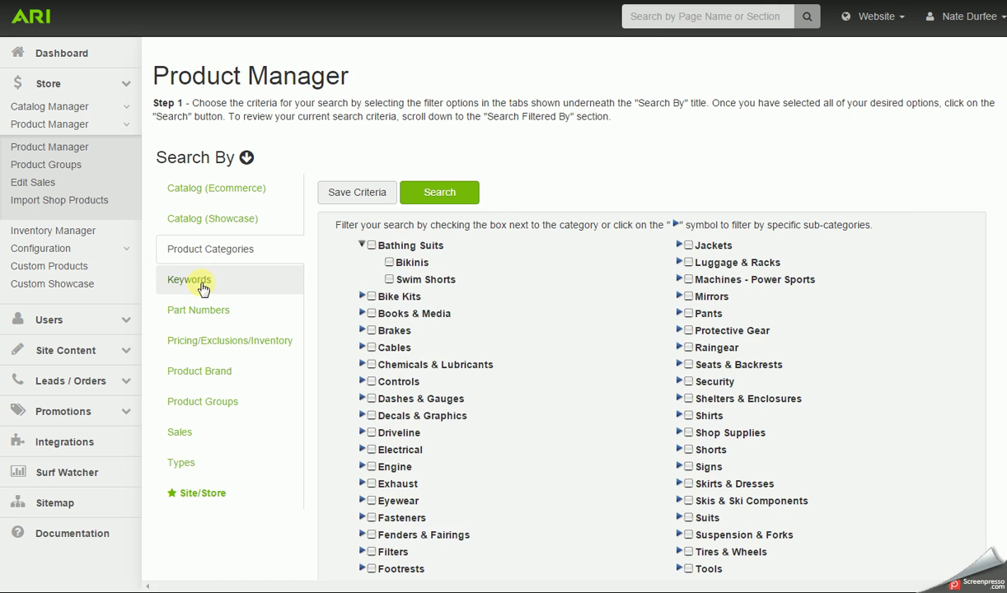
left_click(197, 282)
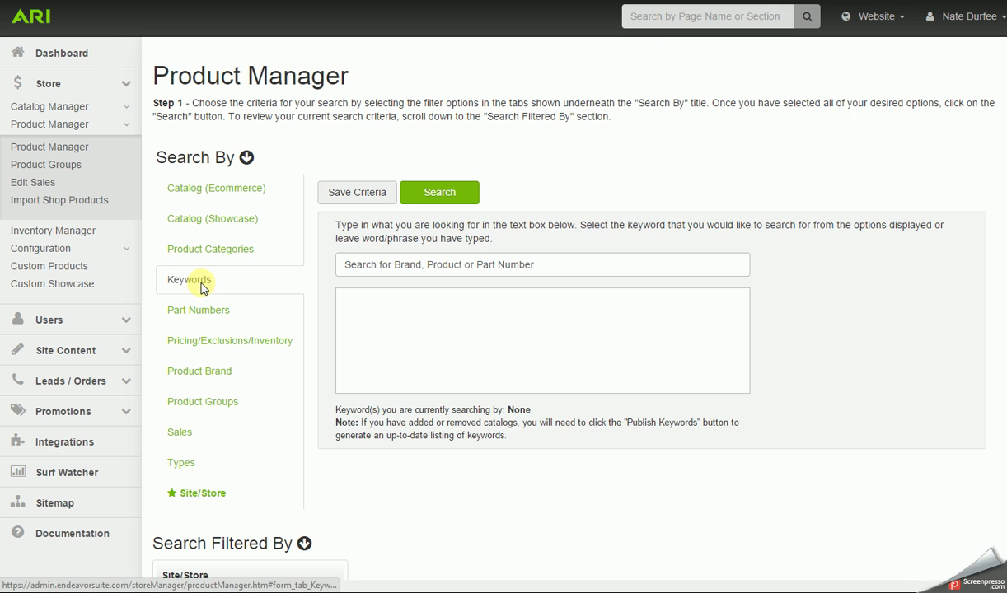
left_click(216, 312)
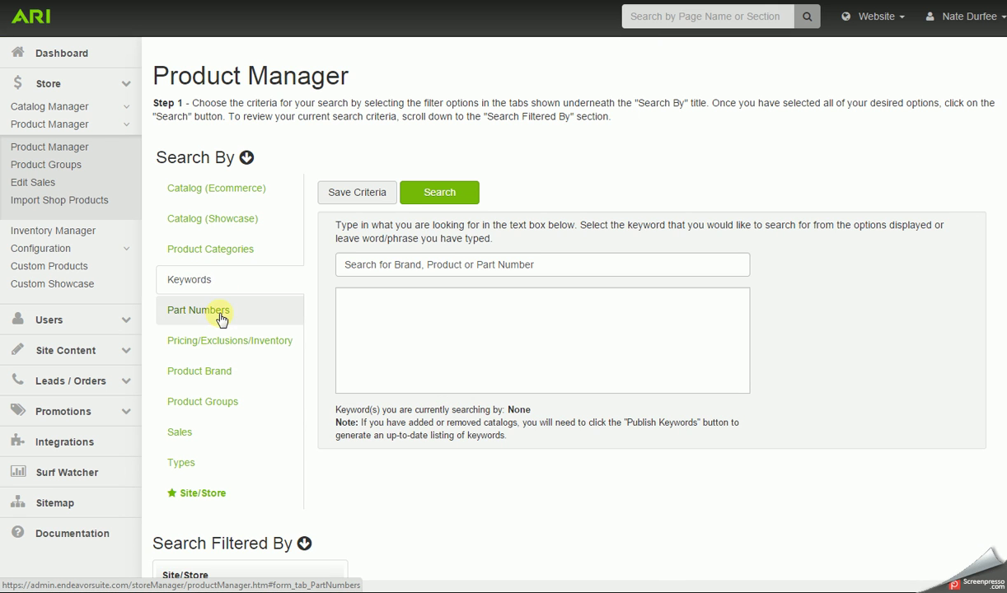